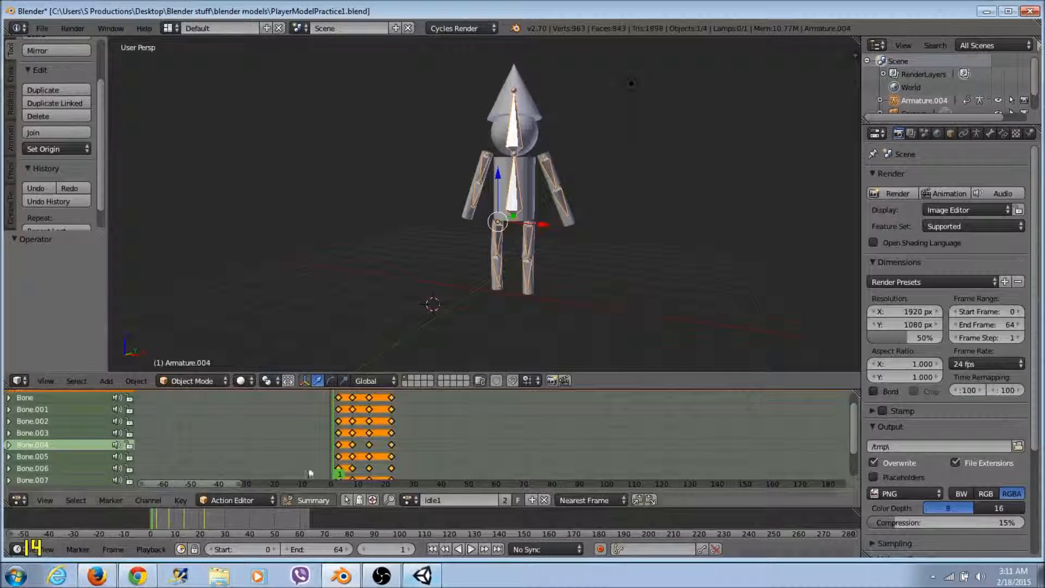
Play back the idle1 action and set the scene's end frame to 23.
click(470, 551)
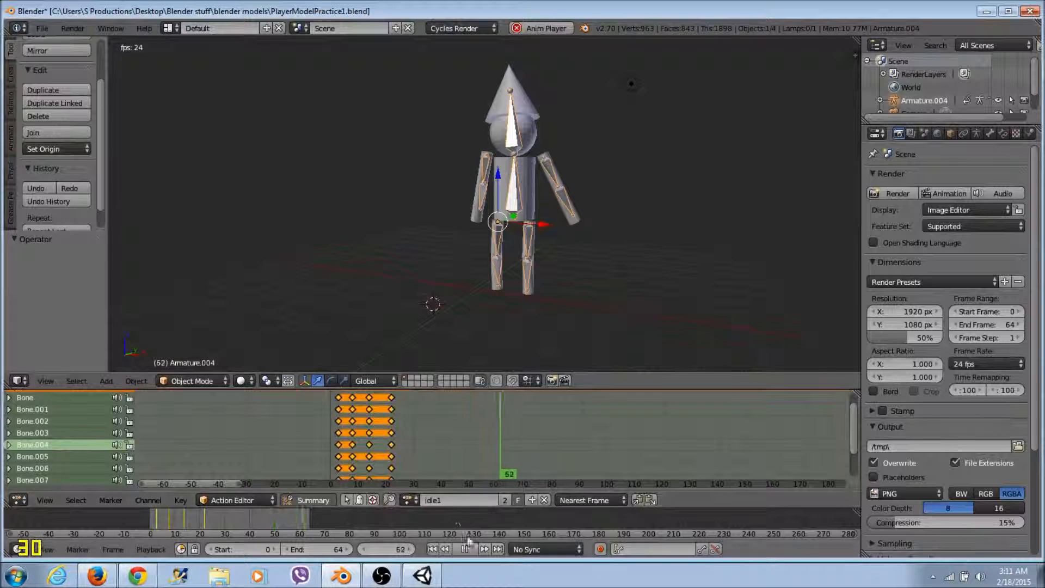
key(alt+a)
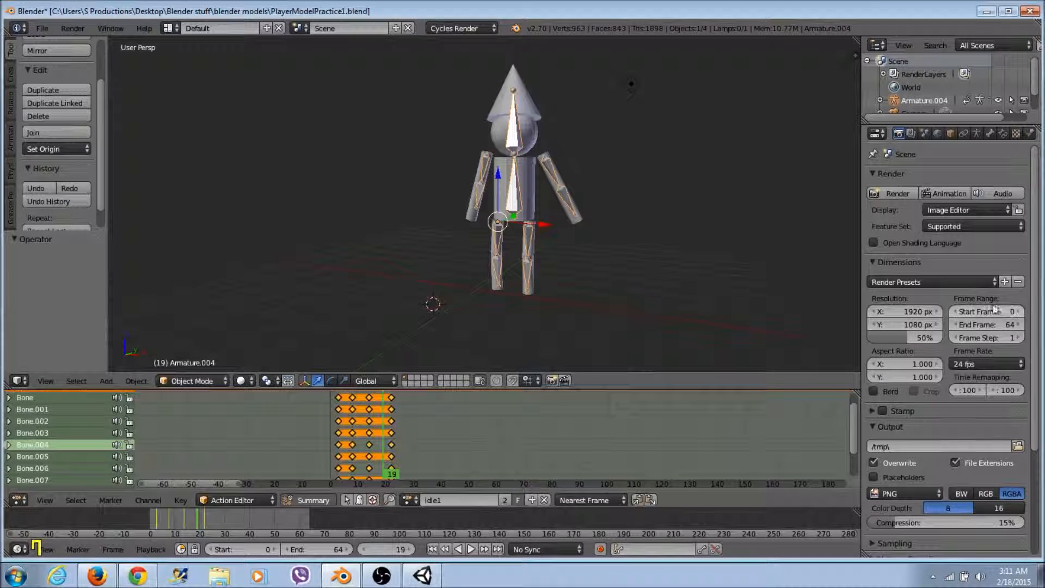
drag(1014, 326, 940, 325)
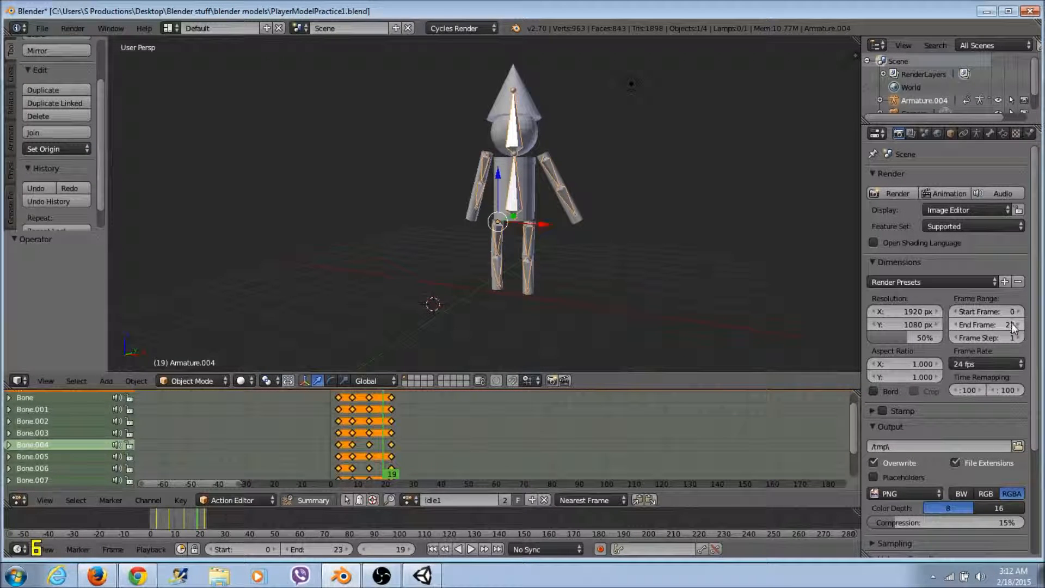
drag(1019, 329, 1026, 329)
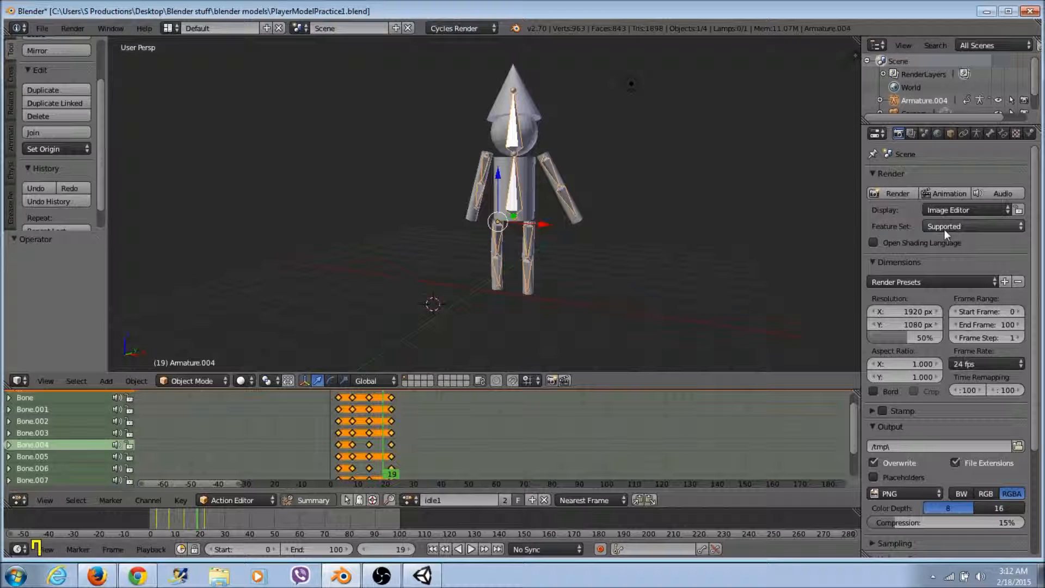
drag(1015, 326, 931, 326)
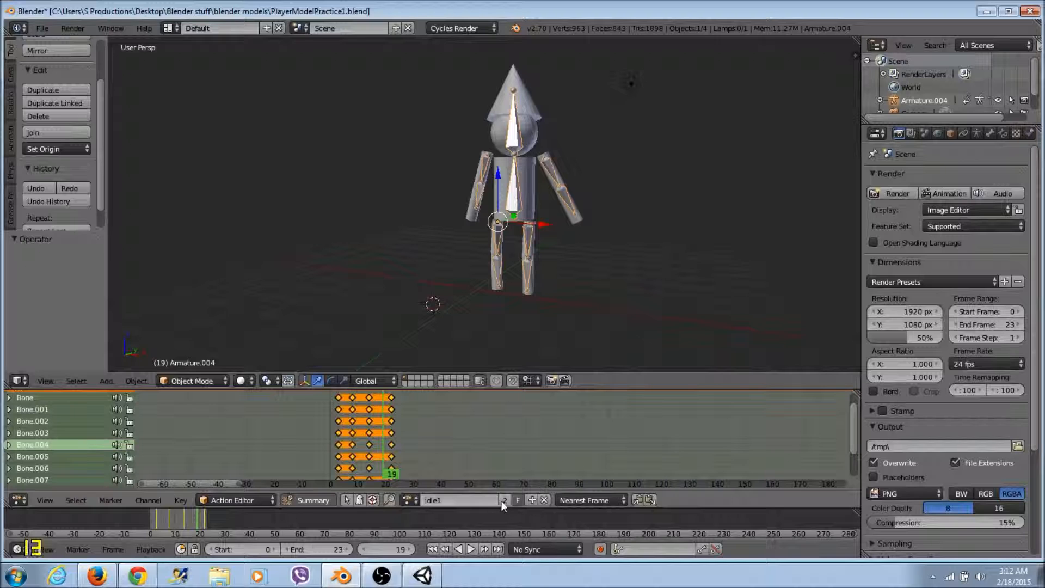
Switch the armature to the Jump1 action and preview its playback.
click(418, 504)
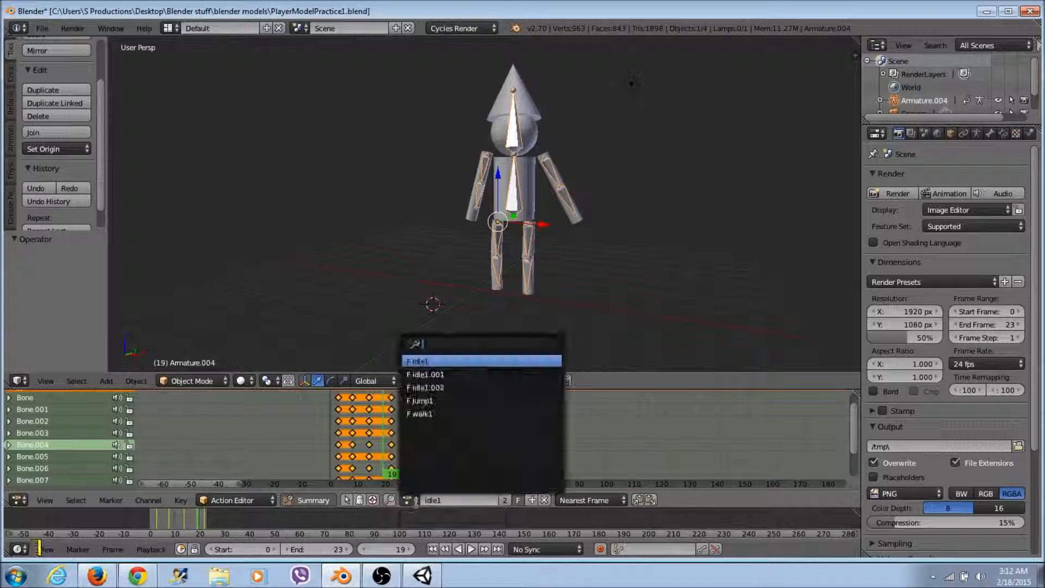
click(423, 401)
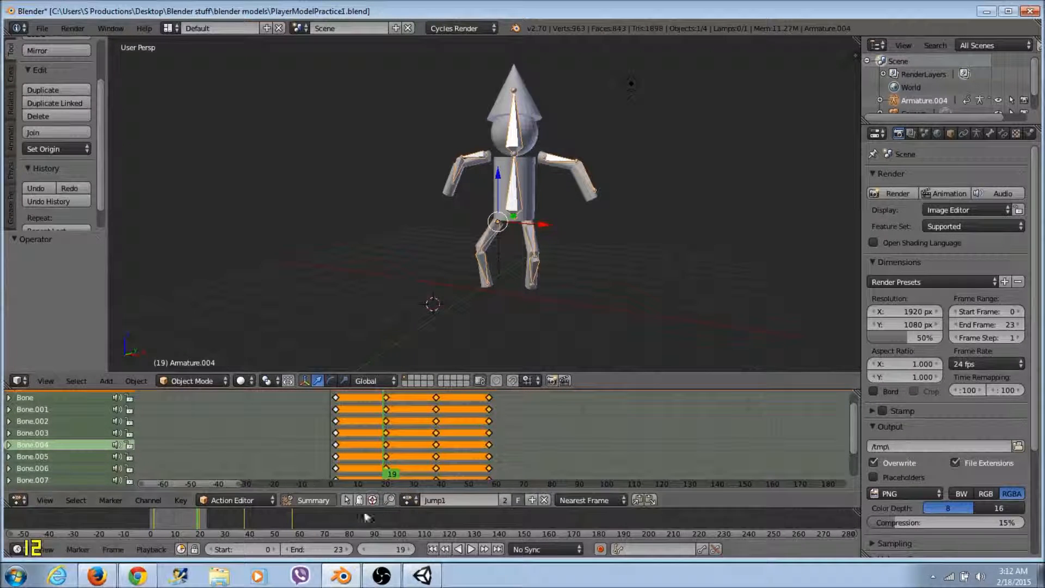
click(471, 549)
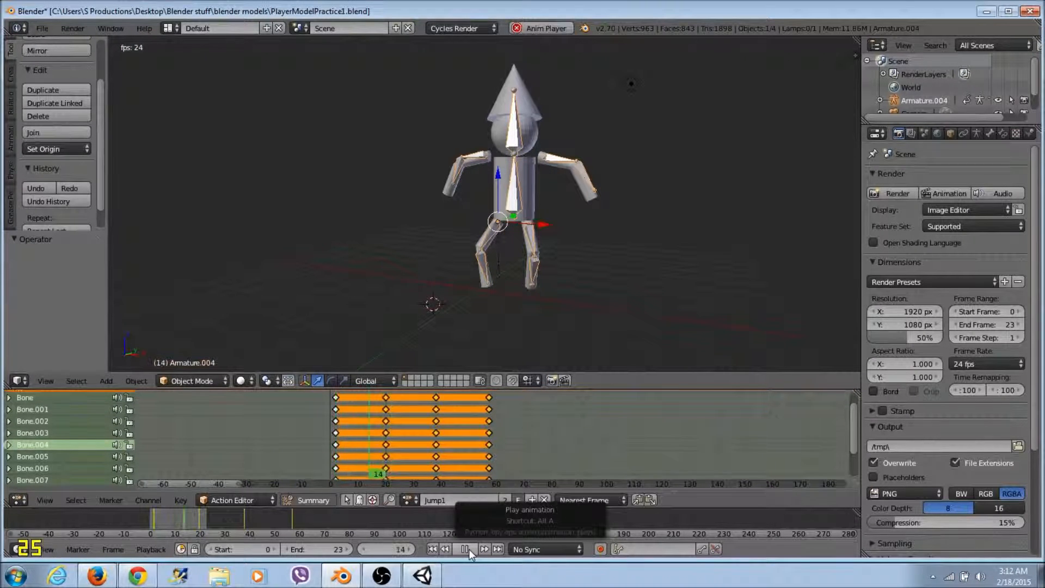
click(469, 550)
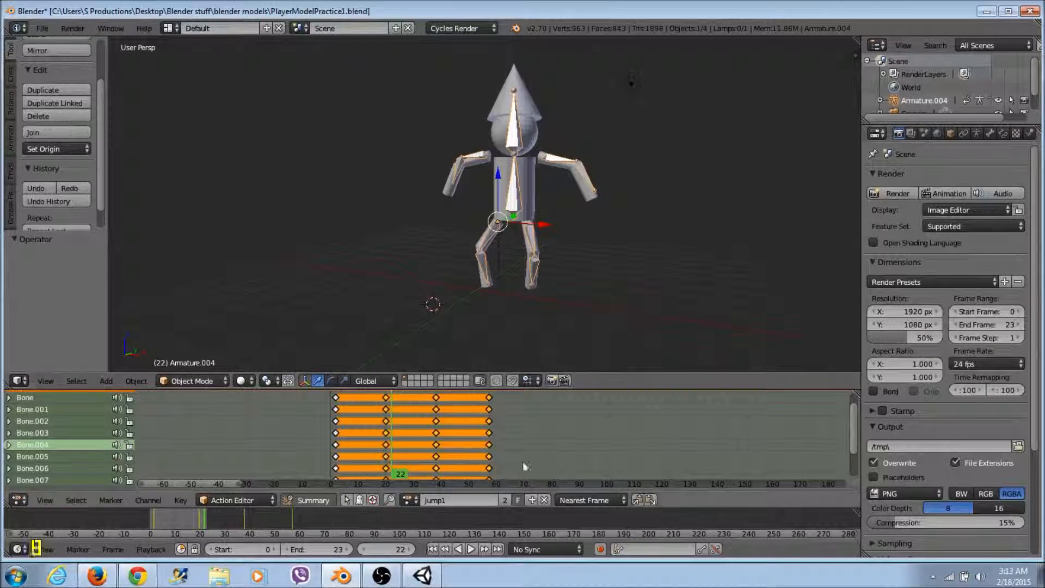
Switch the armature to the walk1 action and preview its playback with the end frame set to 65.
click(413, 501)
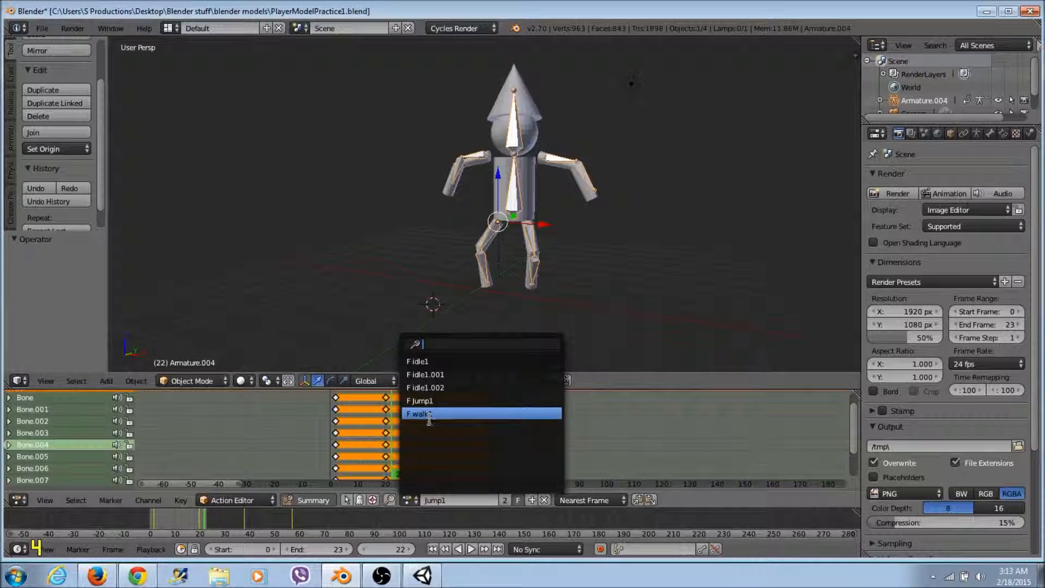
click(414, 415)
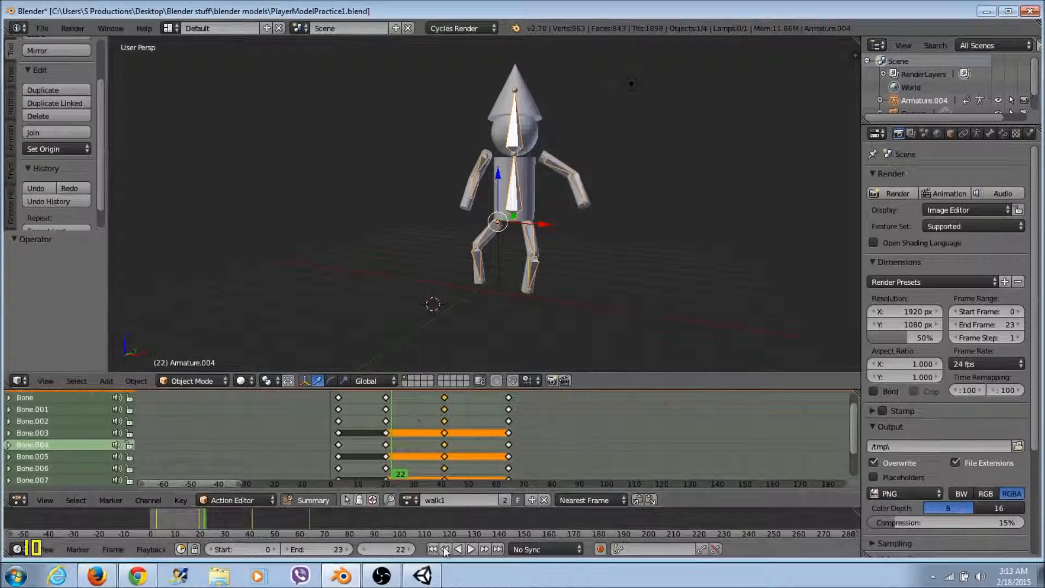
click(471, 549)
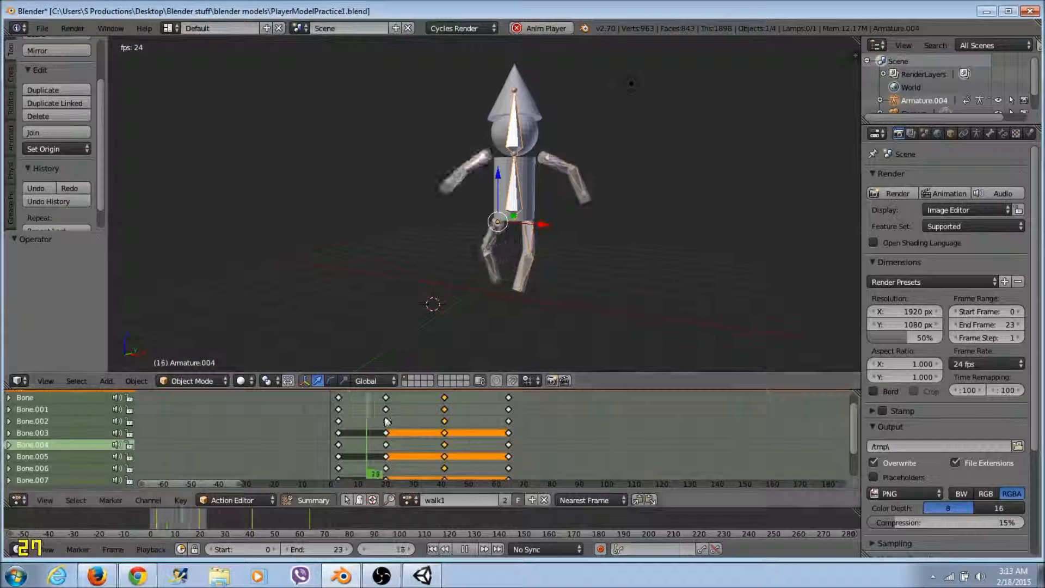
drag(988, 325, 1044, 325)
middle_drag(361, 252, 403, 256)
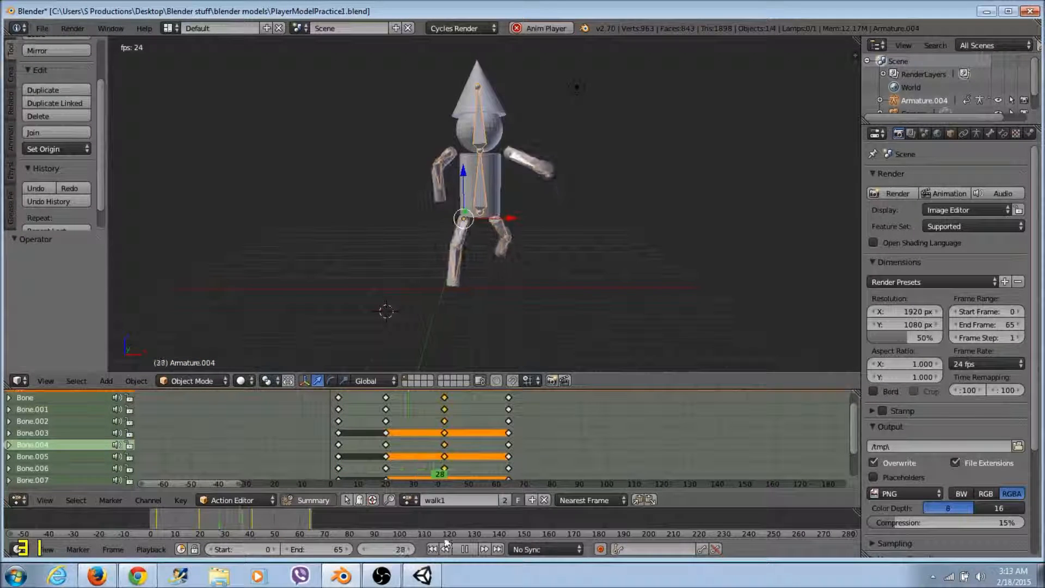
click(464, 549)
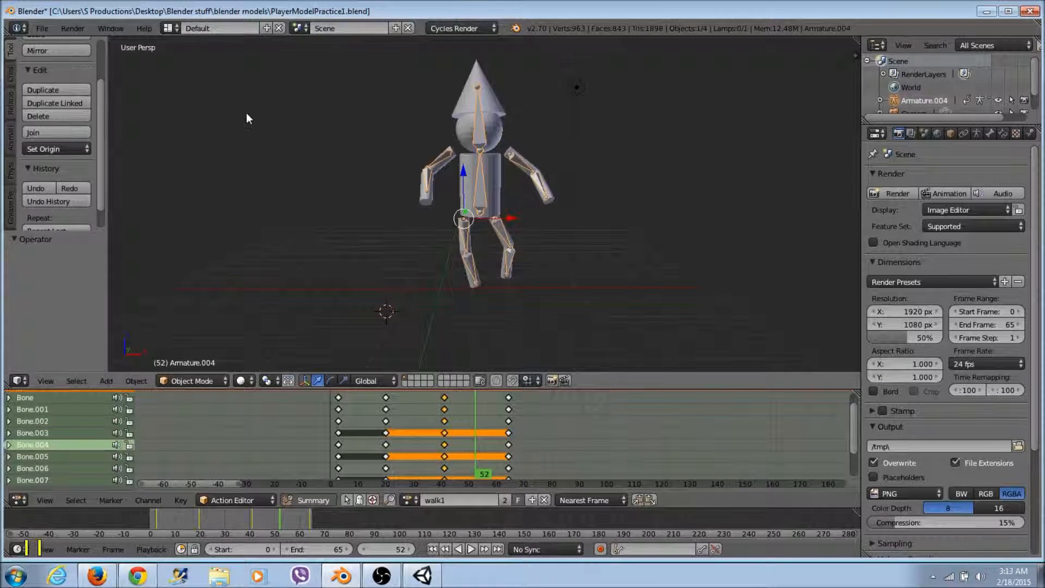
Examine the Autodesk FBX export settings, including the animation options, and leave without exporting.
click(46, 32)
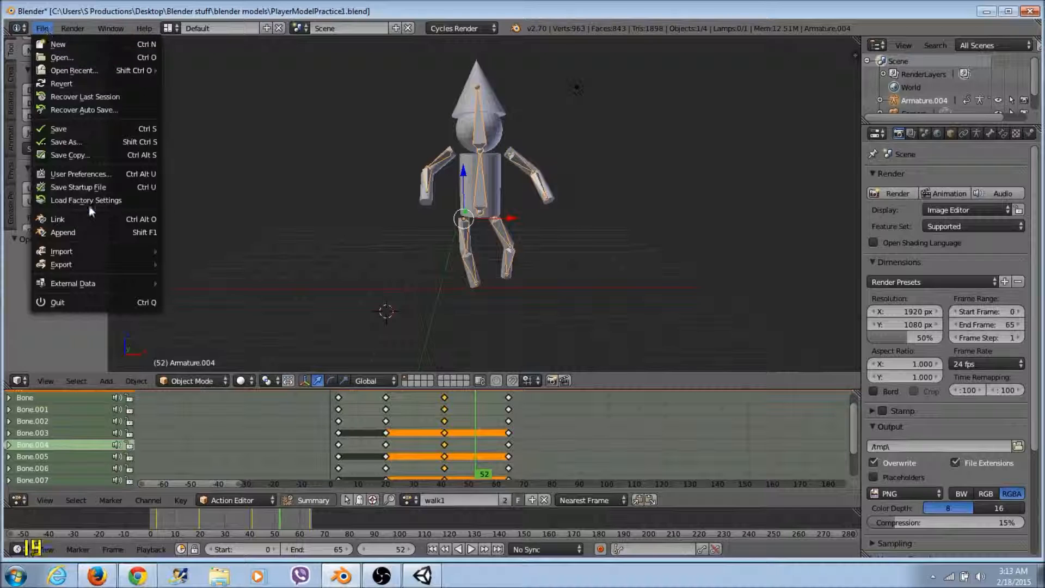
mouse_move(93, 265)
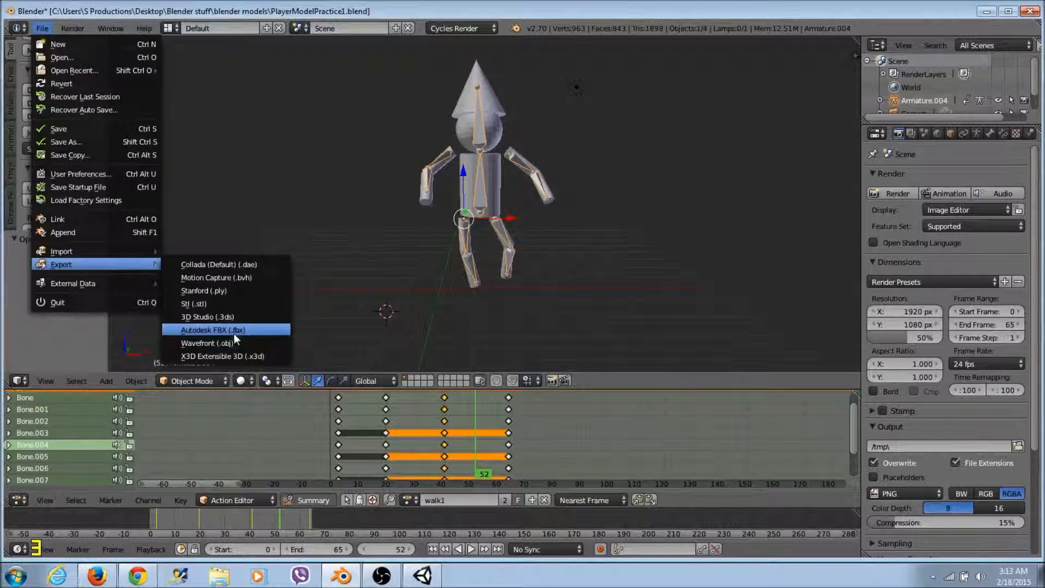
click(196, 331)
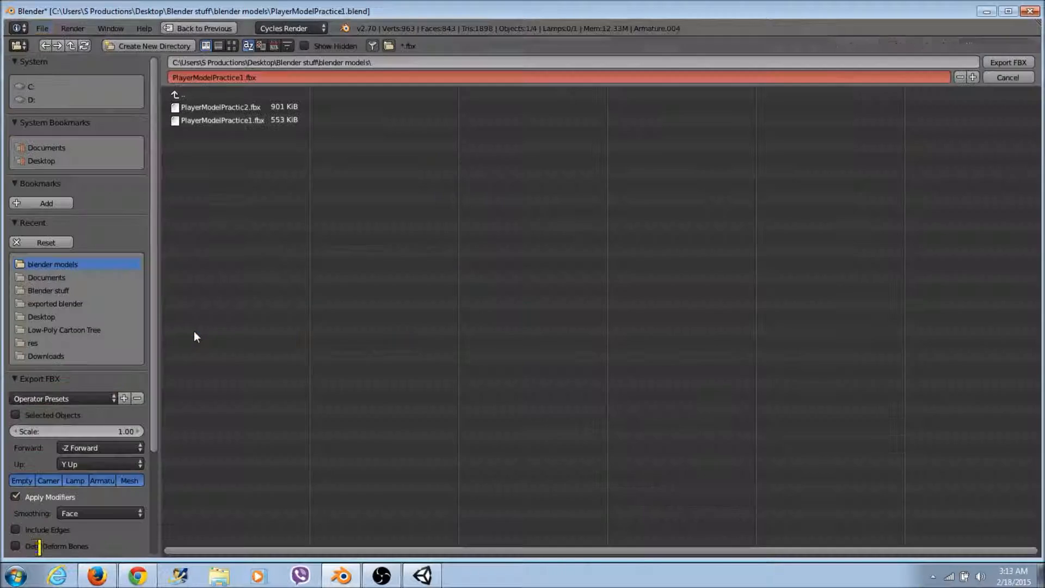
scroll(89, 355, down, 5)
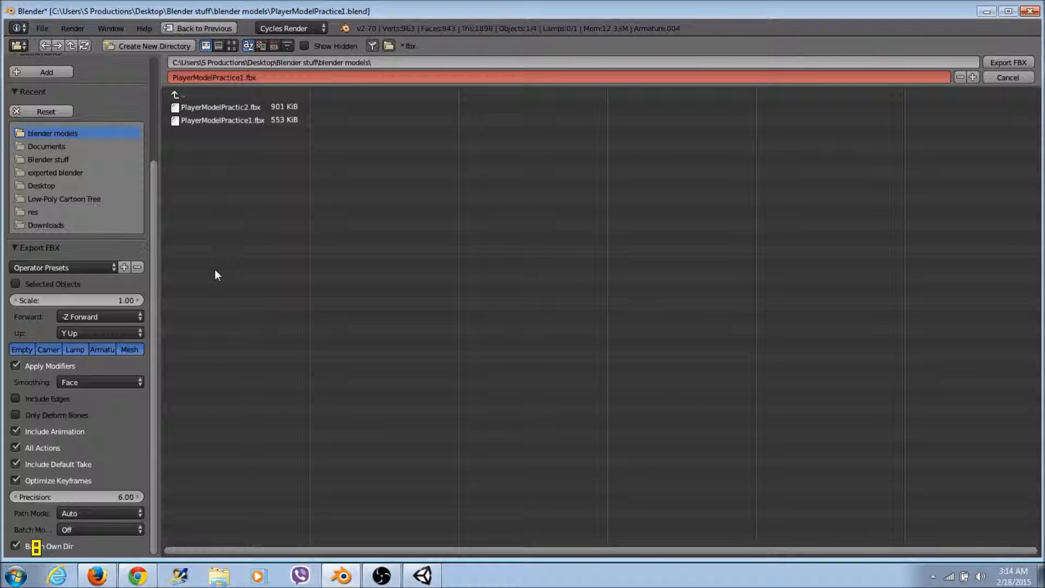
scroll(156, 205, up, 5)
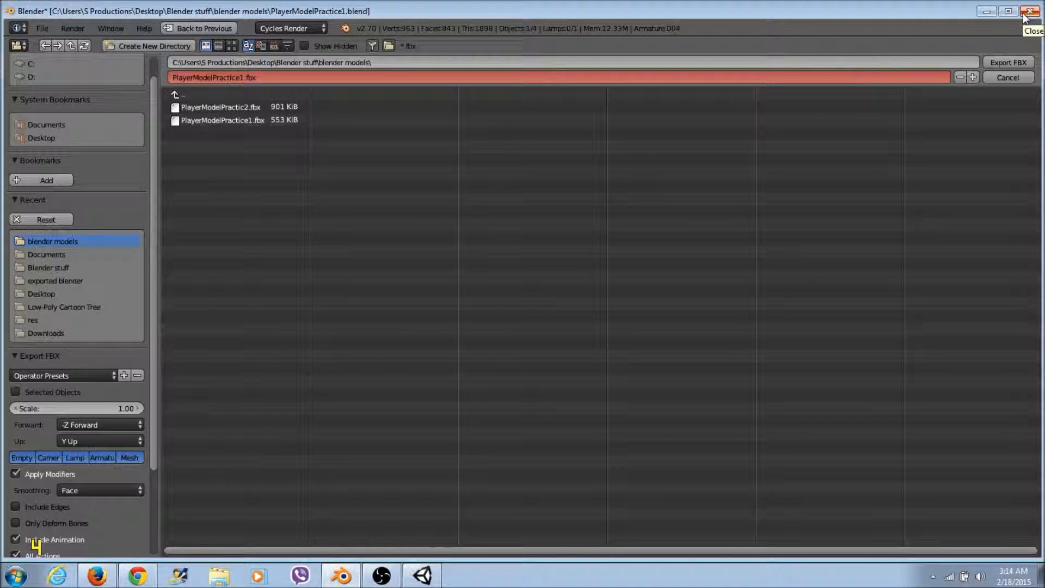
click(1007, 78)
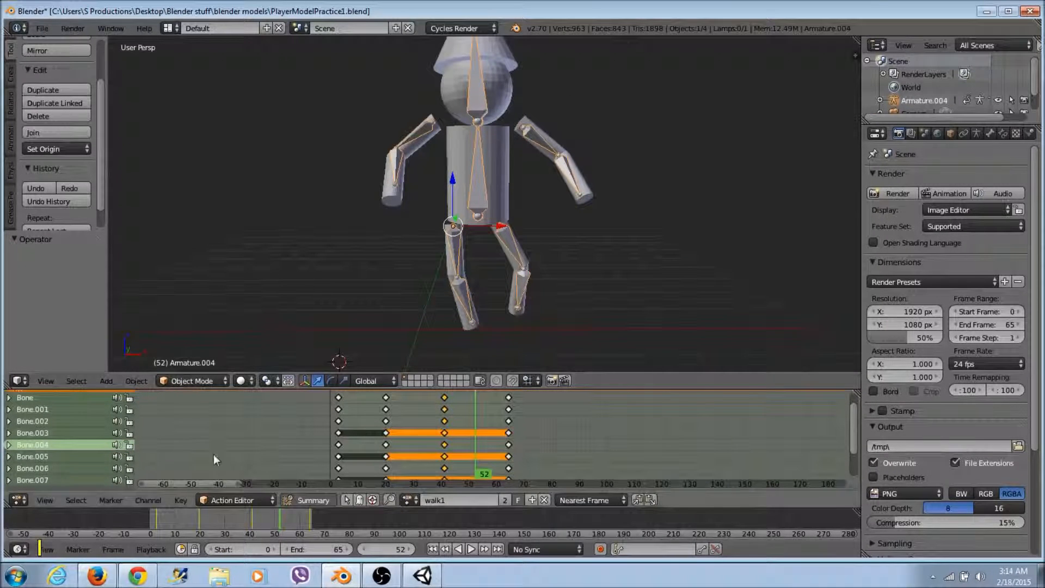
Look over the armature's list of actions and quit Blender without saving the changes.
click(415, 500)
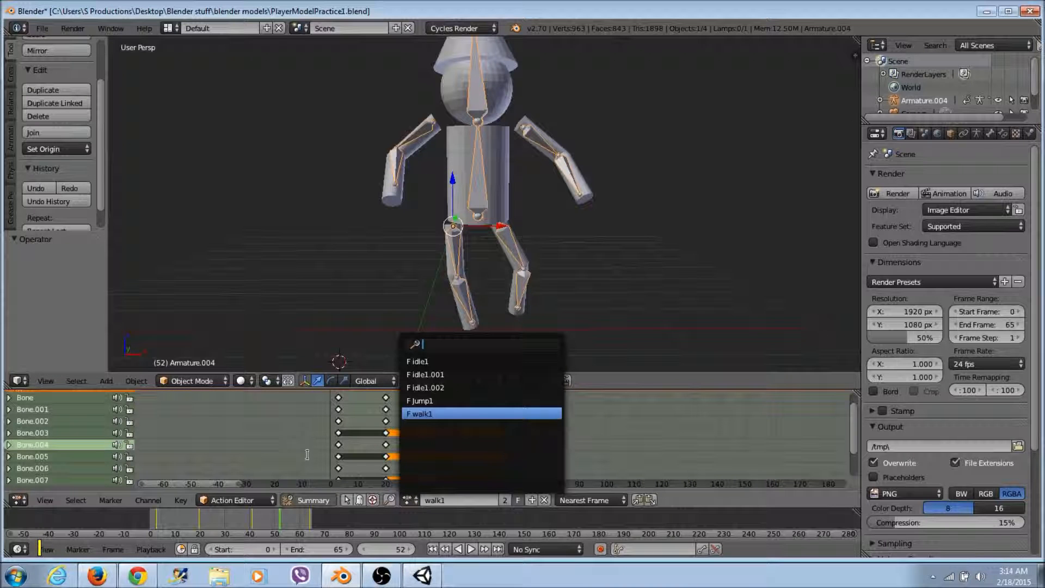
click(325, 445)
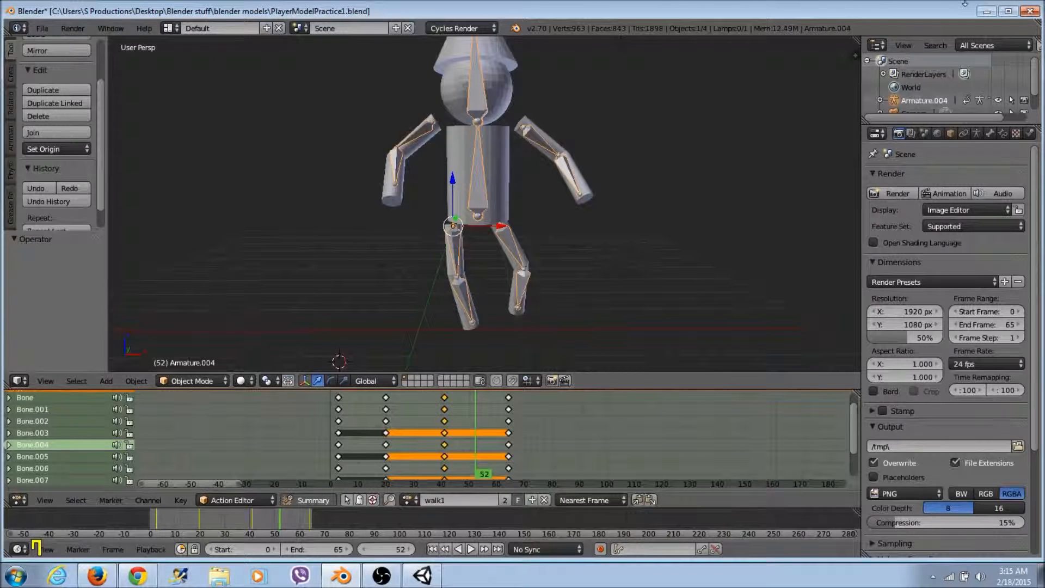
click(1034, 12)
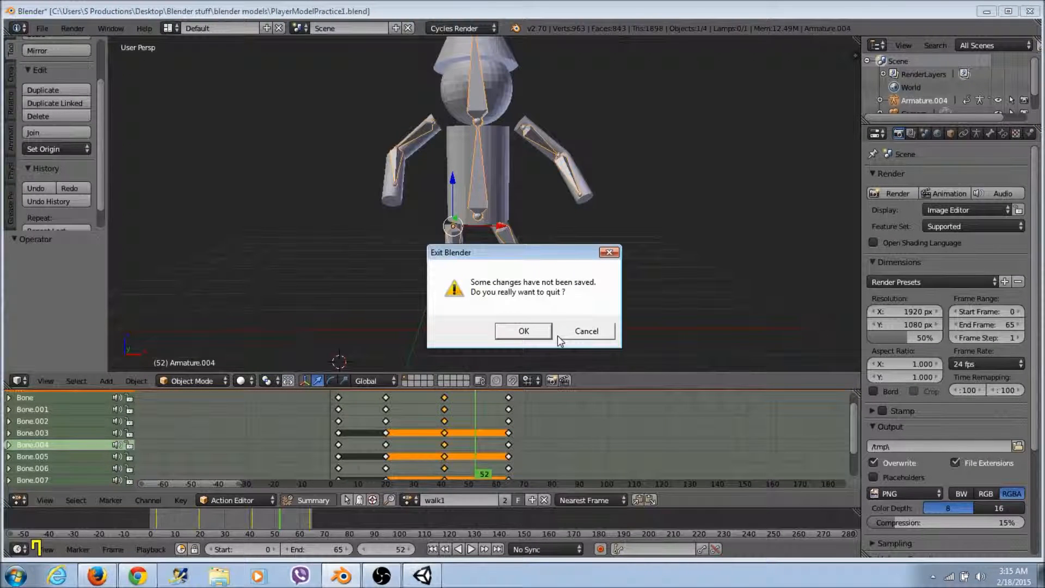
click(528, 331)
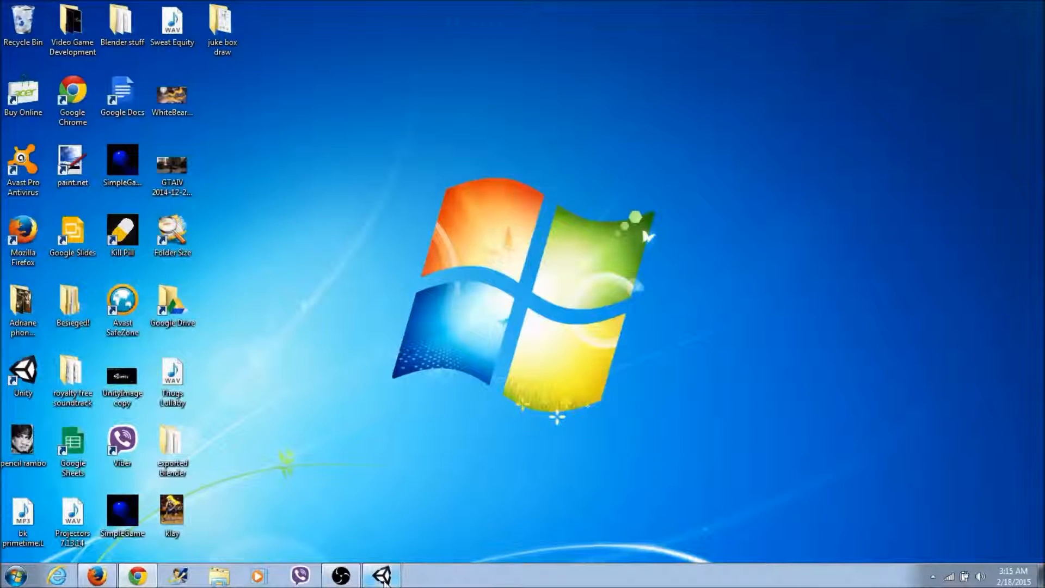
Switch to the IsoPlat project in Unity and frame the player model and coloured platforms in the scene.
click(383, 579)
drag(186, 254, 324, 240)
middle_drag(325, 240, 332, 231)
scroll(407, 282, up, 3)
middle_drag(524, 259, 237, 292)
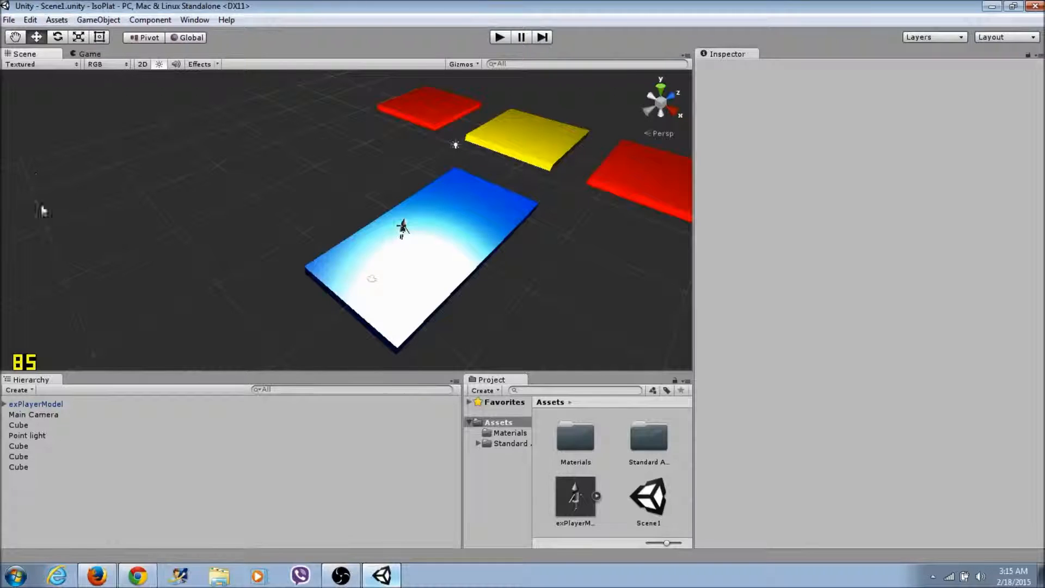
Add a ground plane scaled to 9.47 in X and 11.91 in Z, with its Y position at 0.14.
click(99, 19)
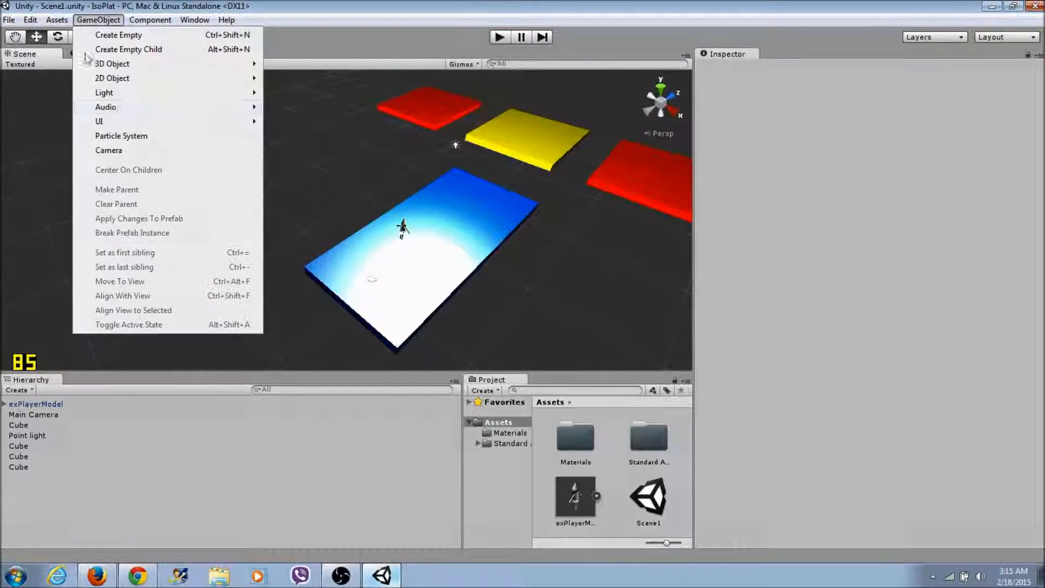
mouse_move(158, 65)
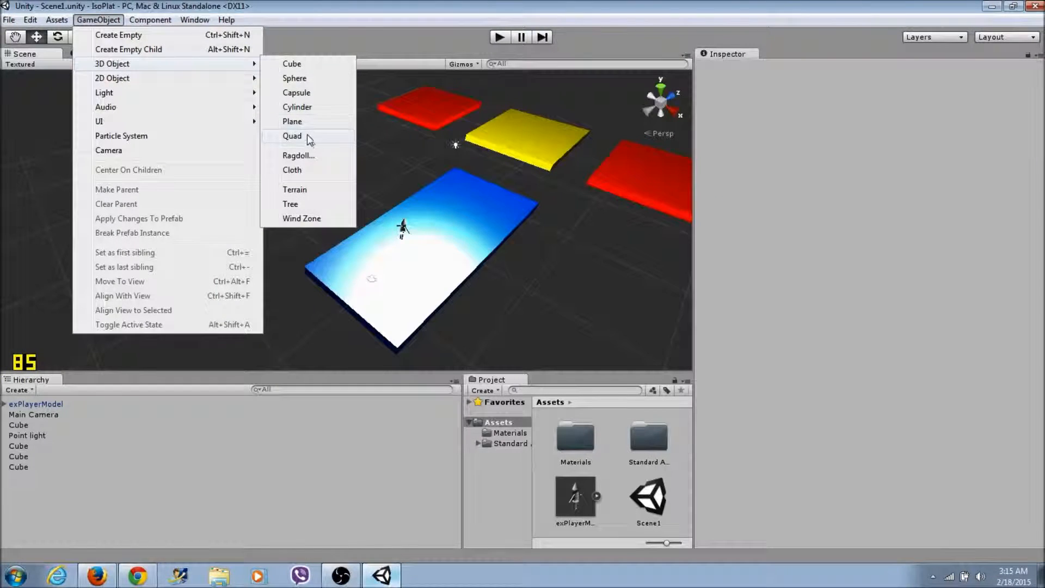
click(304, 121)
drag(838, 126, 174, 104)
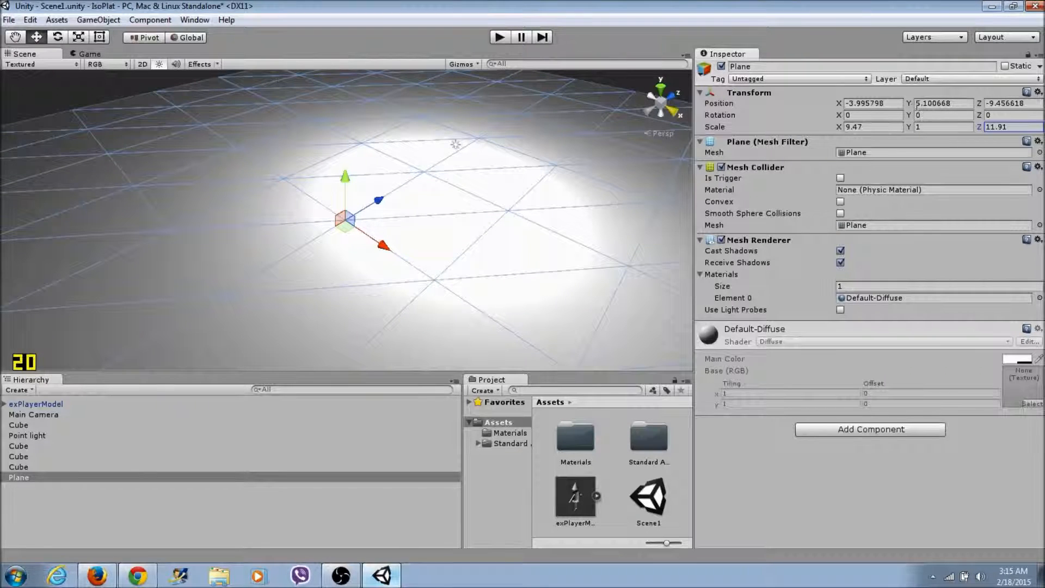
drag(910, 101, 889, 207)
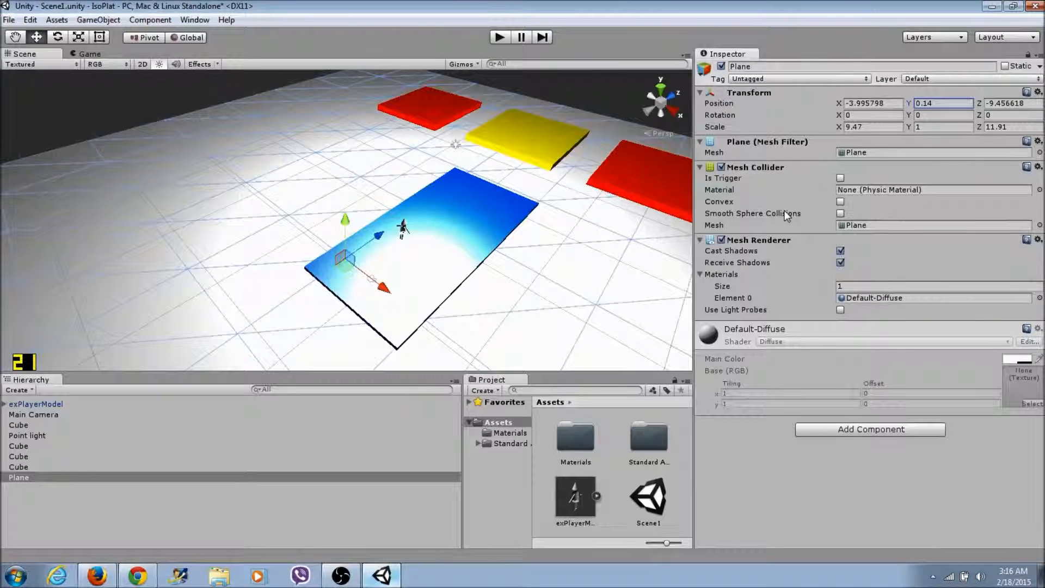
Run the game and test the player model by walking in all directions and jumping around the platforms.
click(499, 37)
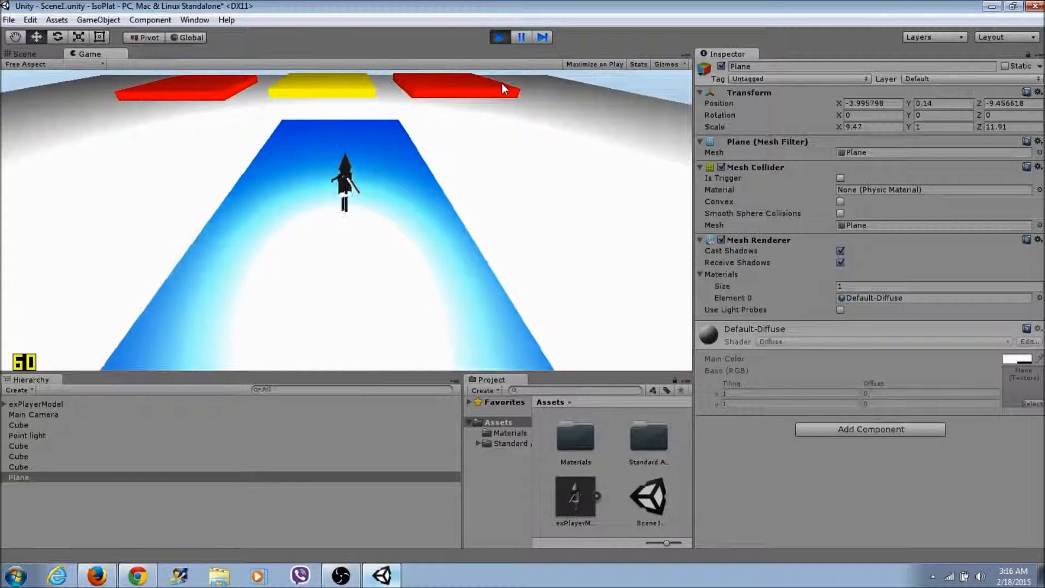
key(w)
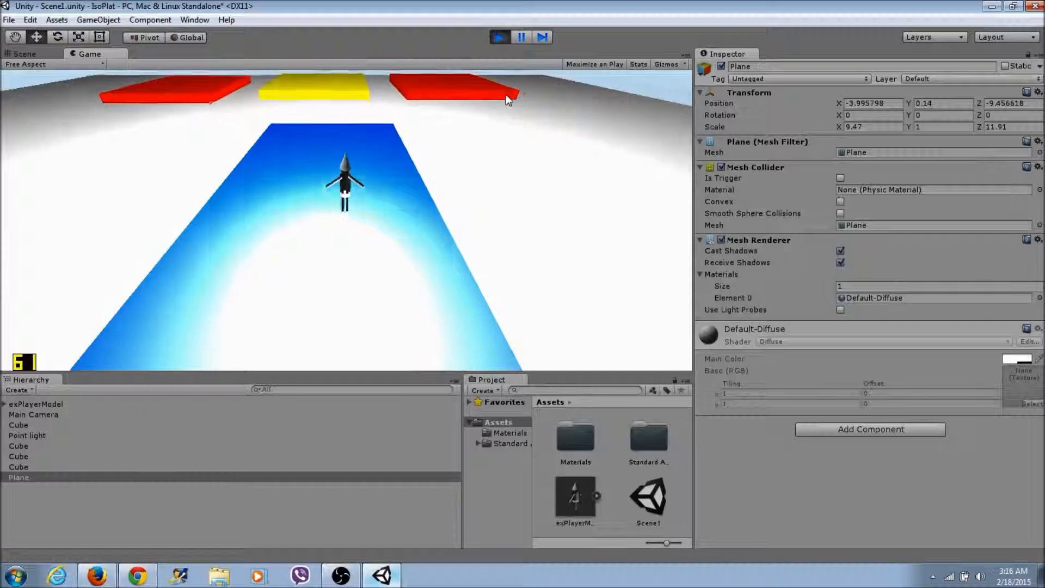
key(d)
key(w)
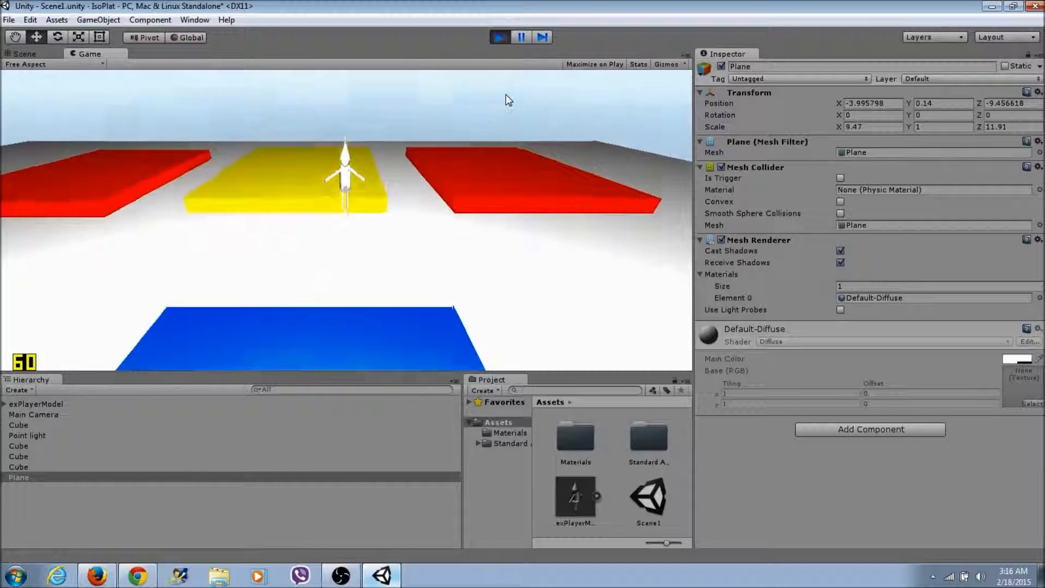
key(d)
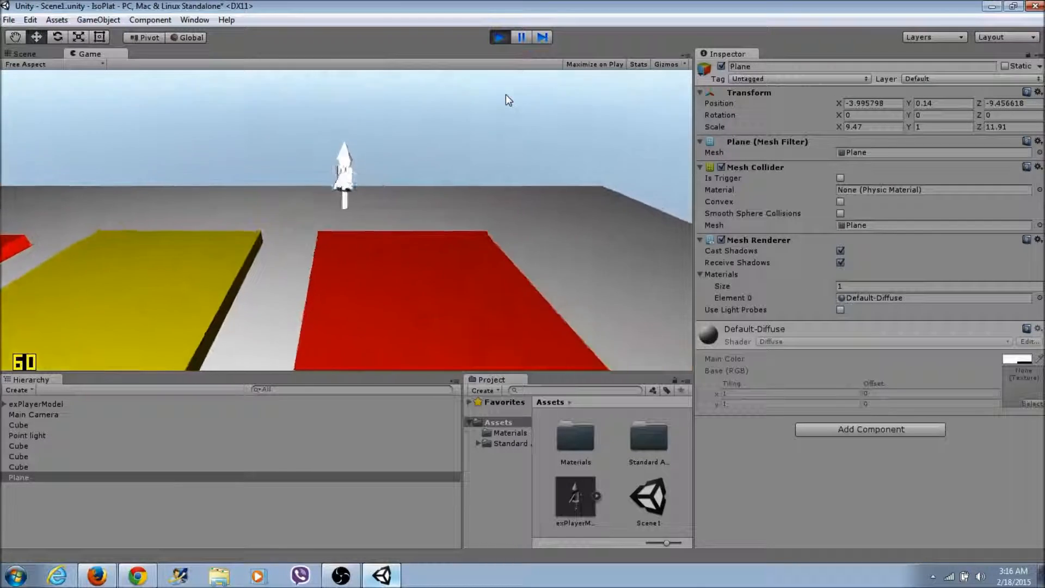
key(s)
key(a)
key(s)
key(s)
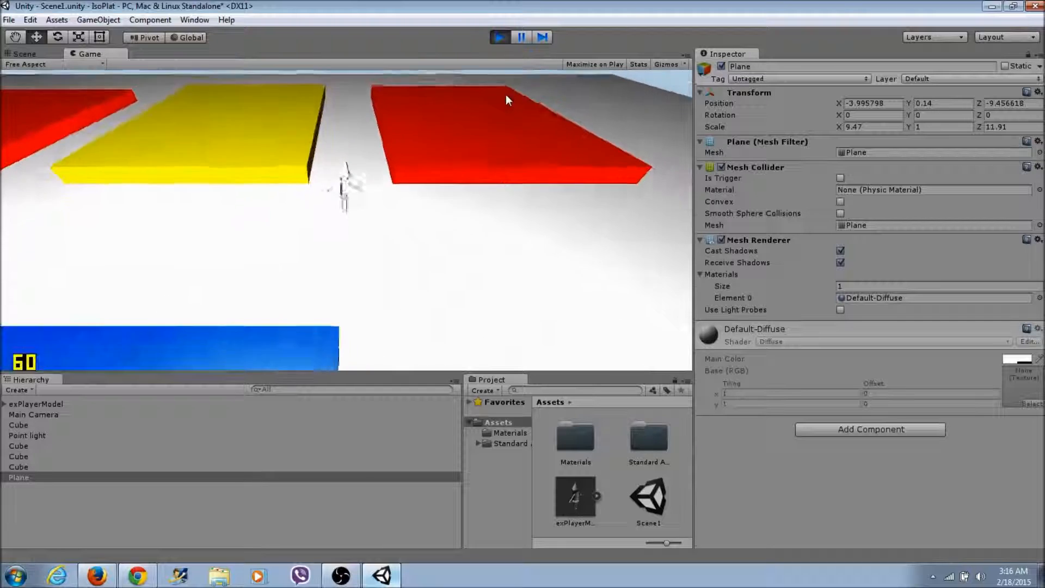
key(a)
key(space)
key(w)
key(a)
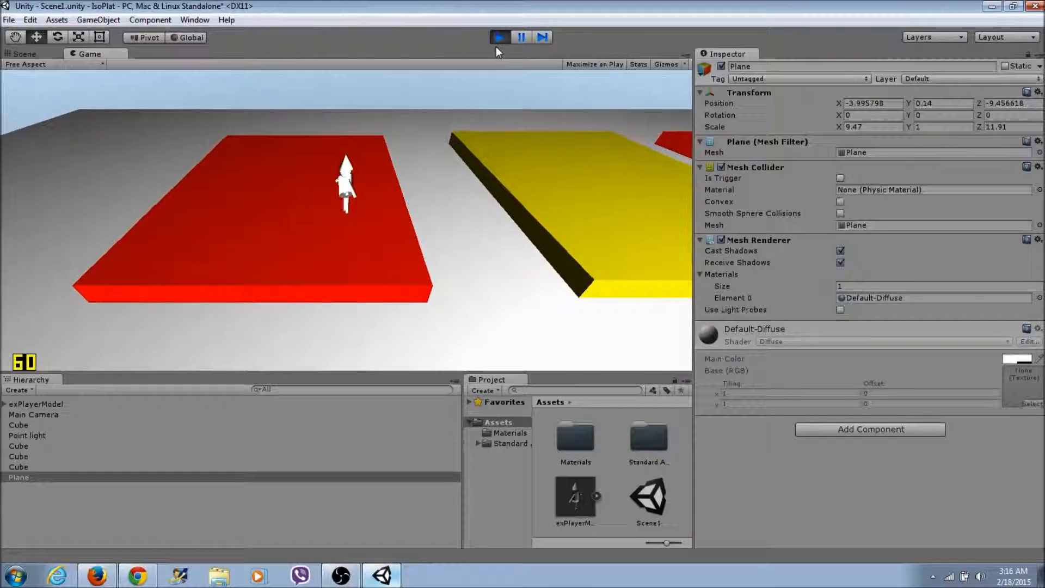
Stop the running game and delete the exPlayerModel object from the scene.
click(502, 39)
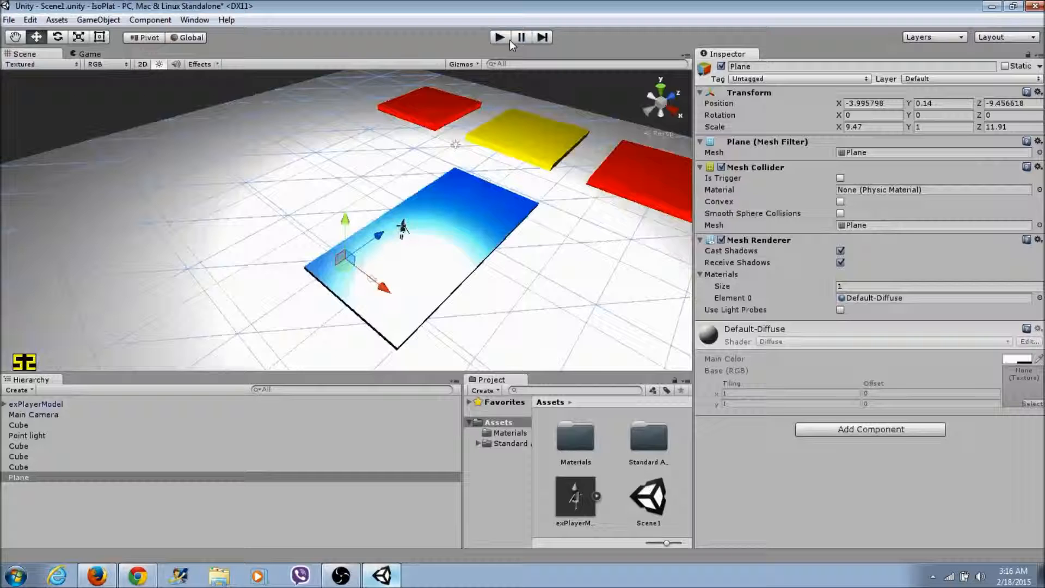
click(60, 403)
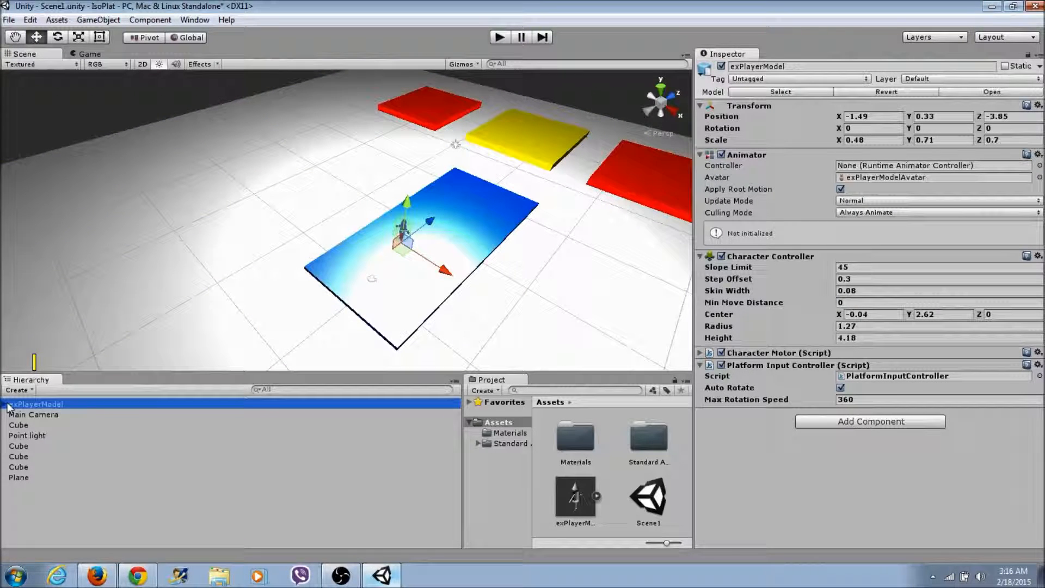
right_click(38, 407)
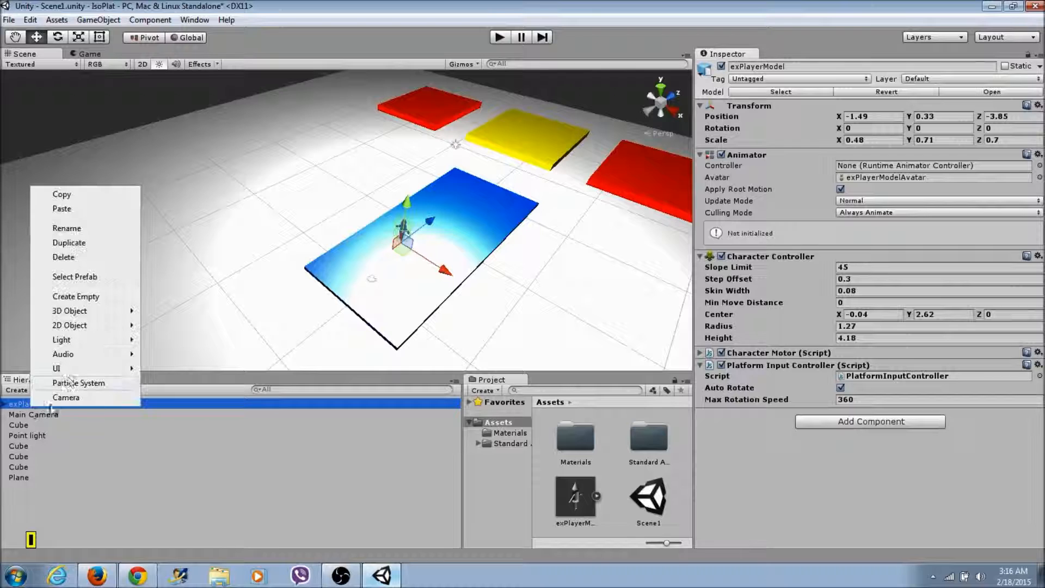
click(71, 257)
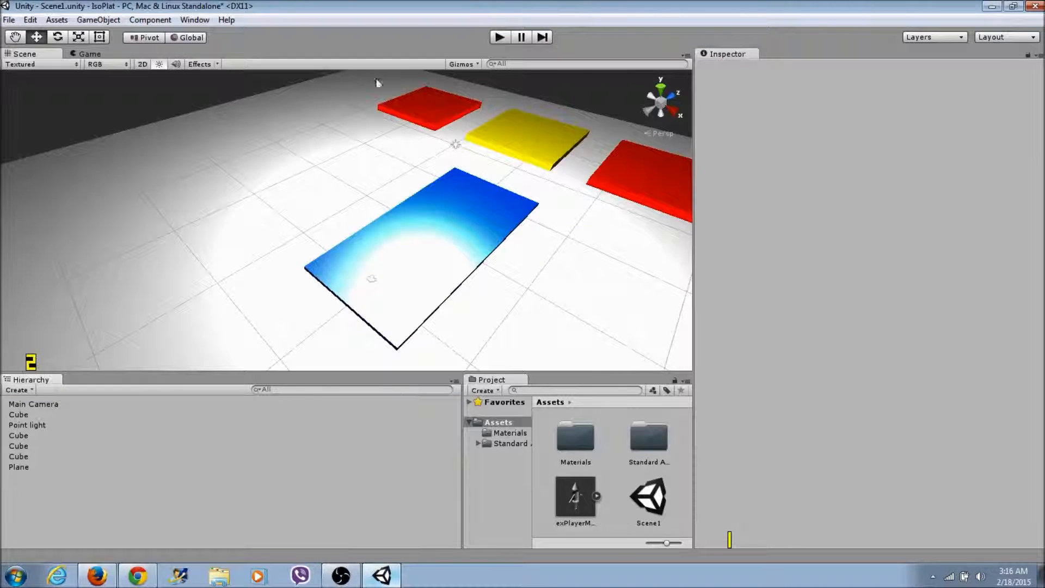
Open the blender models folder inside the desktop's Blender stuff folder and arrange it beside a reduced Unity window.
click(1013, 6)
drag(706, 10, 837, 22)
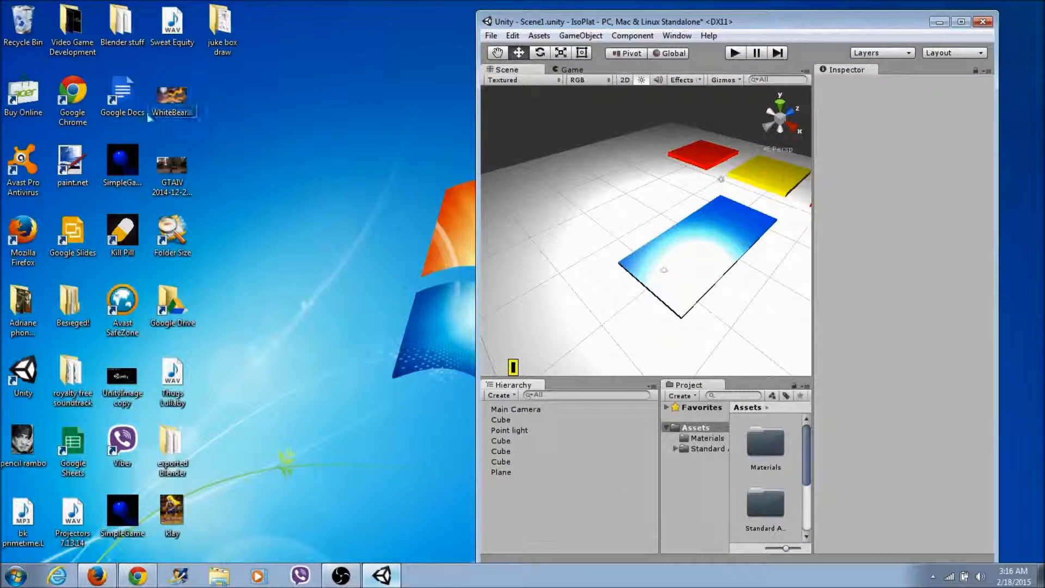
double_click(115, 32)
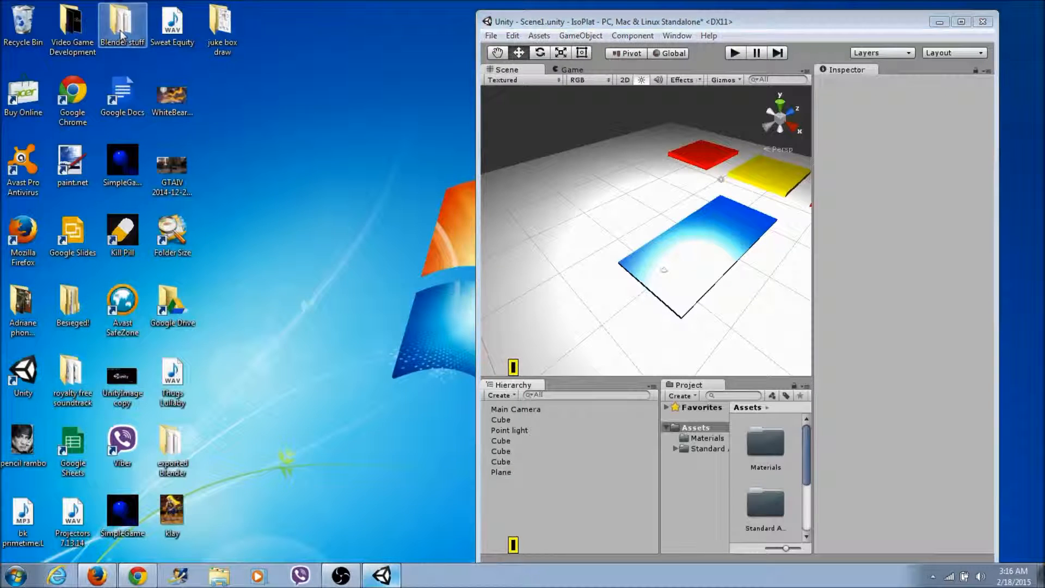
double_click(200, 163)
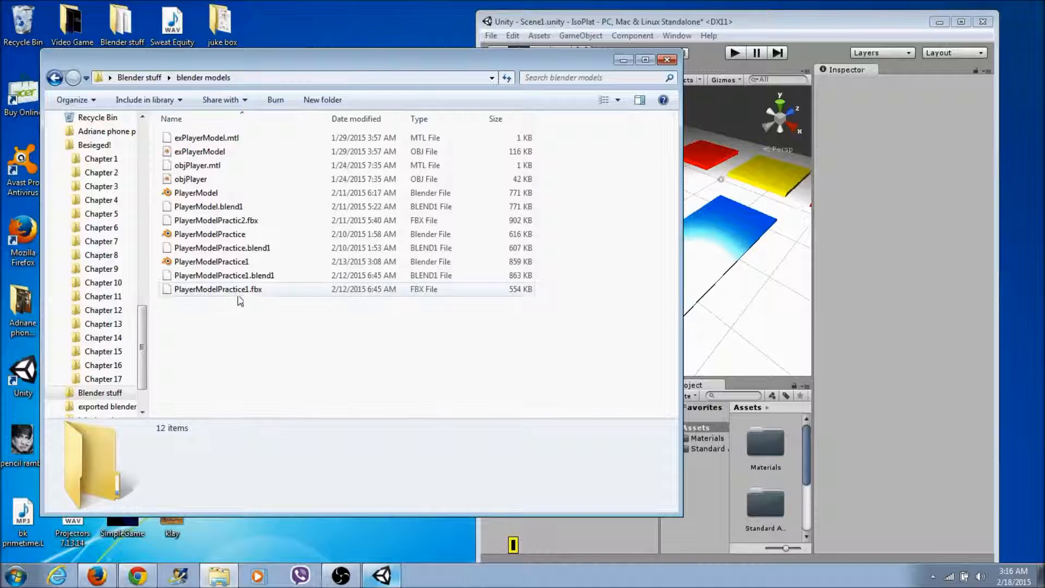
drag(354, 72, 318, 40)
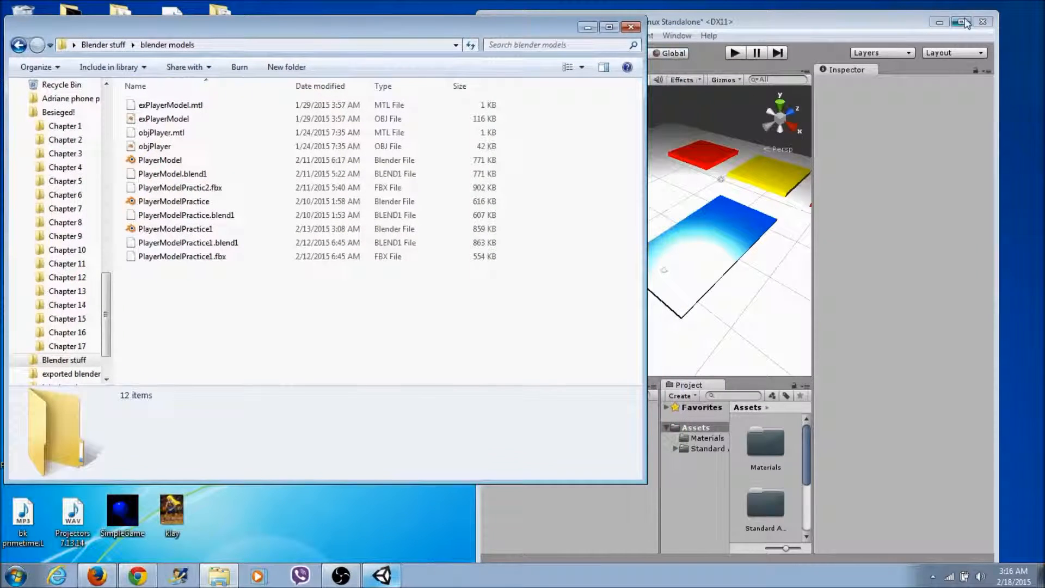
drag(873, 25, 923, 16)
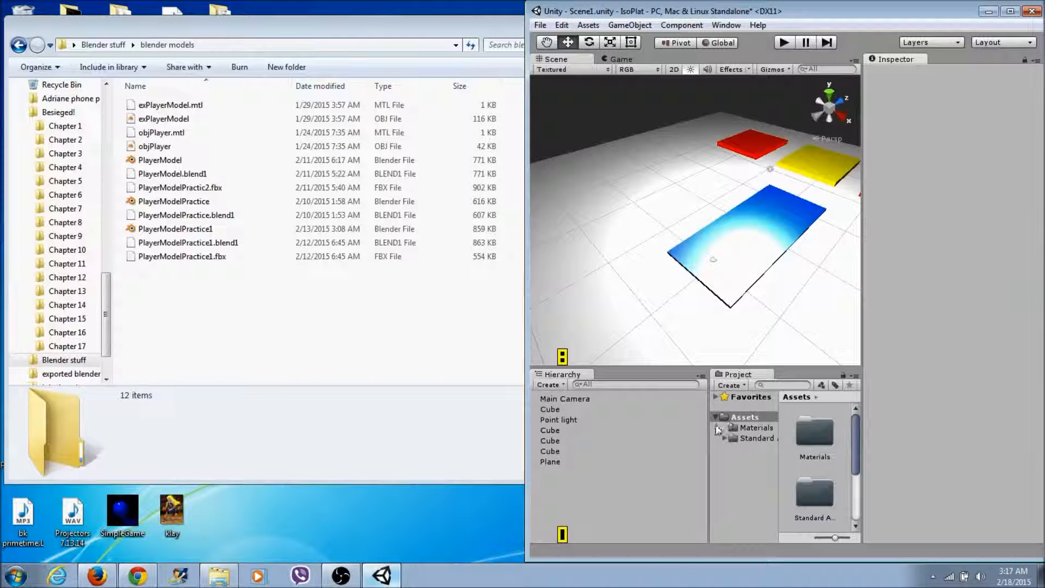
Delete the exPlayerModel asset from the project's Assets folder and confirm the deletion.
drag(709, 424, 672, 417)
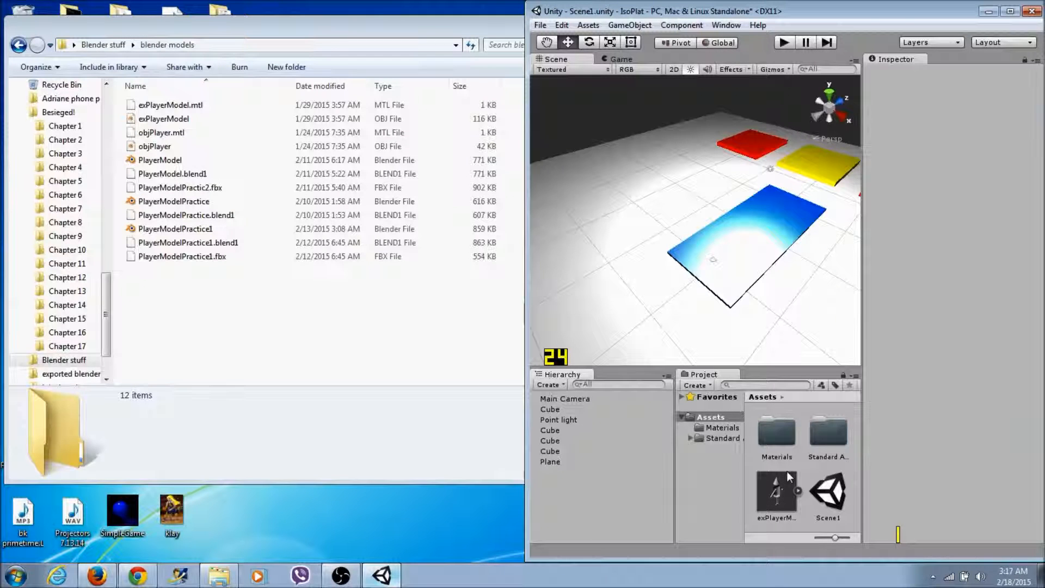
click(710, 416)
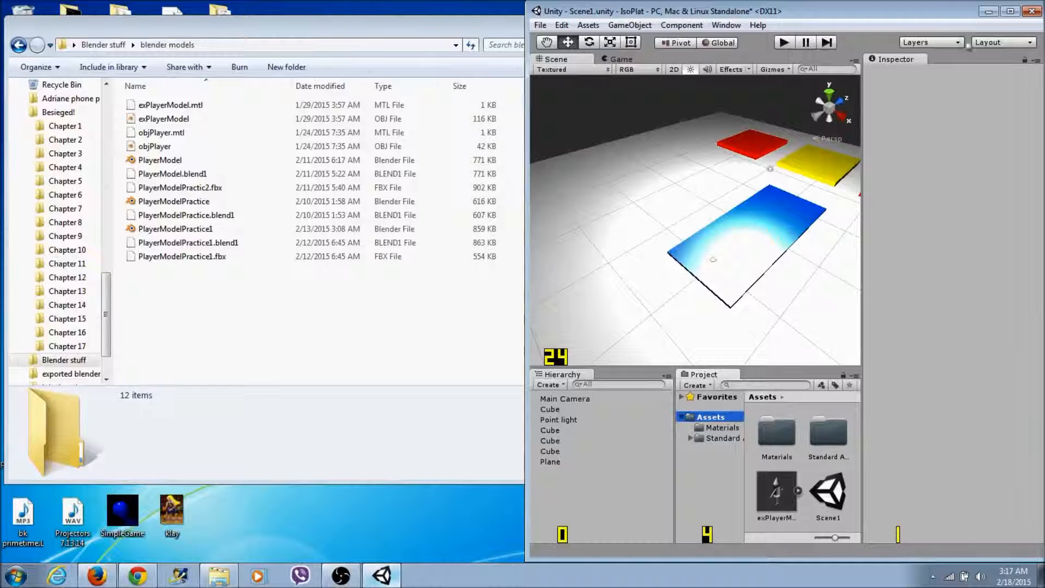
click(1009, 11)
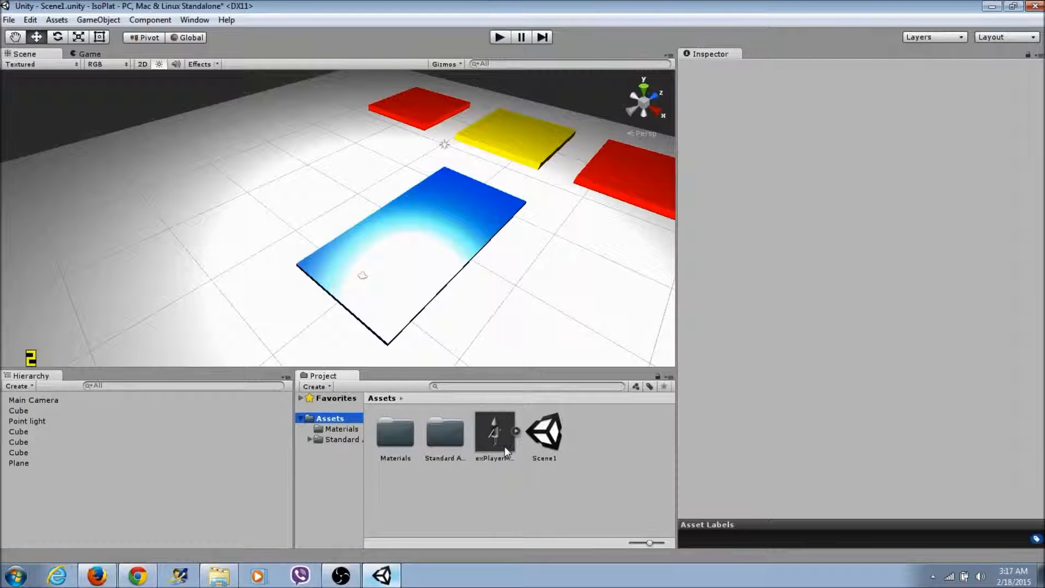
click(504, 446)
right_click(496, 443)
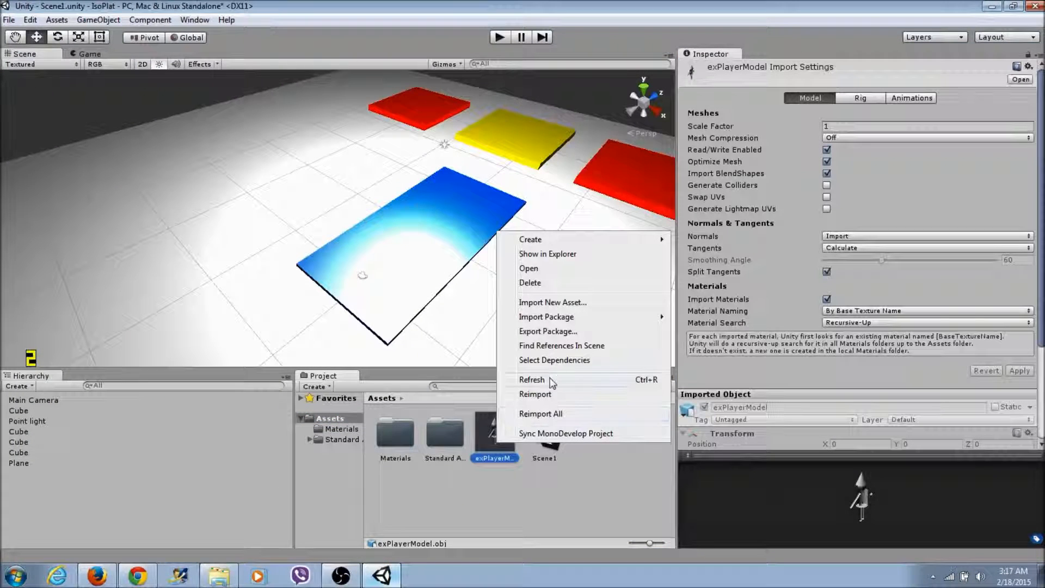
click(547, 283)
click(521, 310)
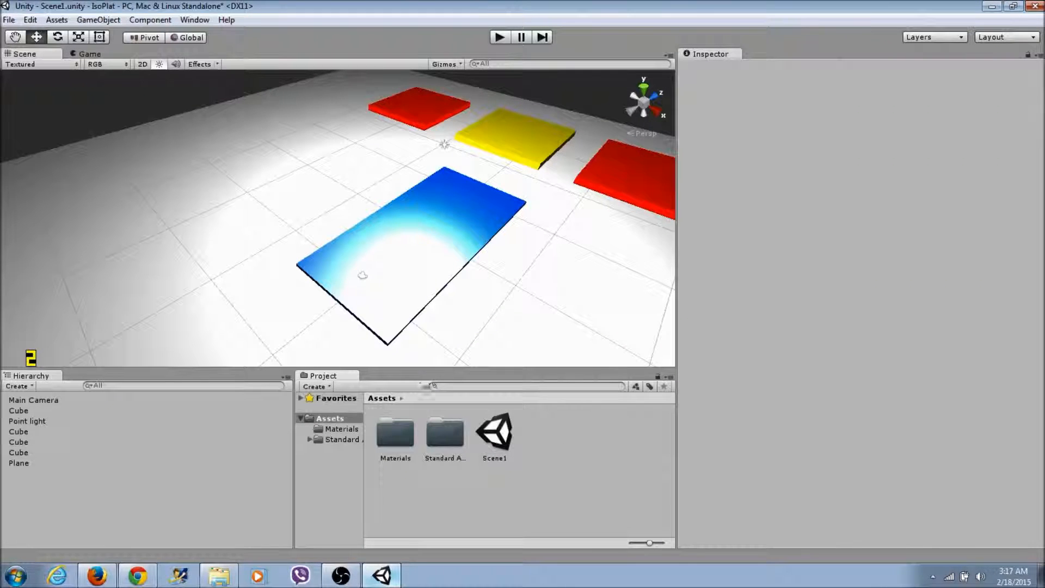
Import PlayerModelPractice1.fbx from the blender models folder into the project's Assets, close the folder window and maximise Unity.
drag(418, 361, 420, 321)
drag(363, 402, 439, 404)
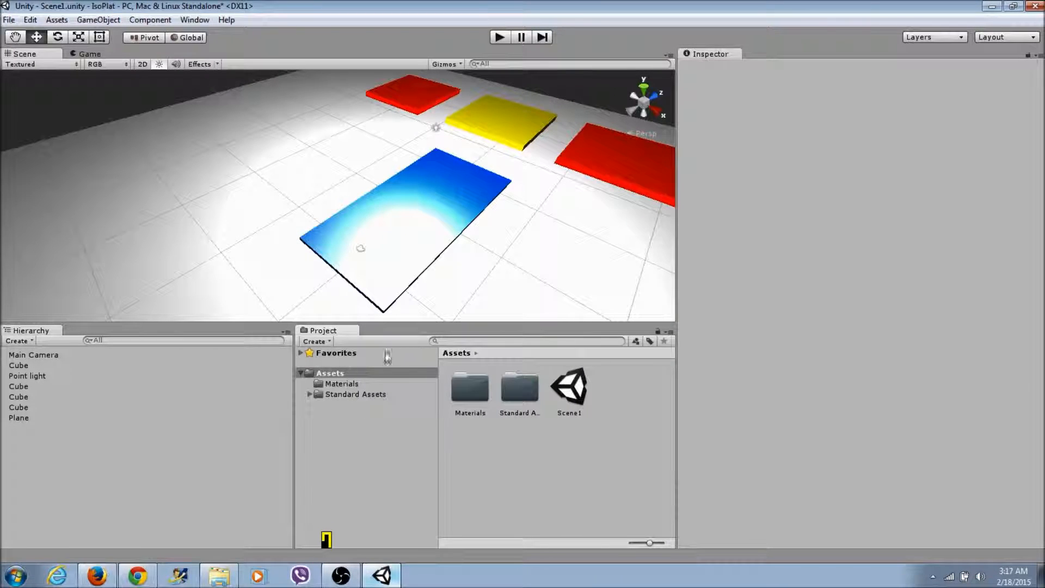
drag(843, 5, 789, 18)
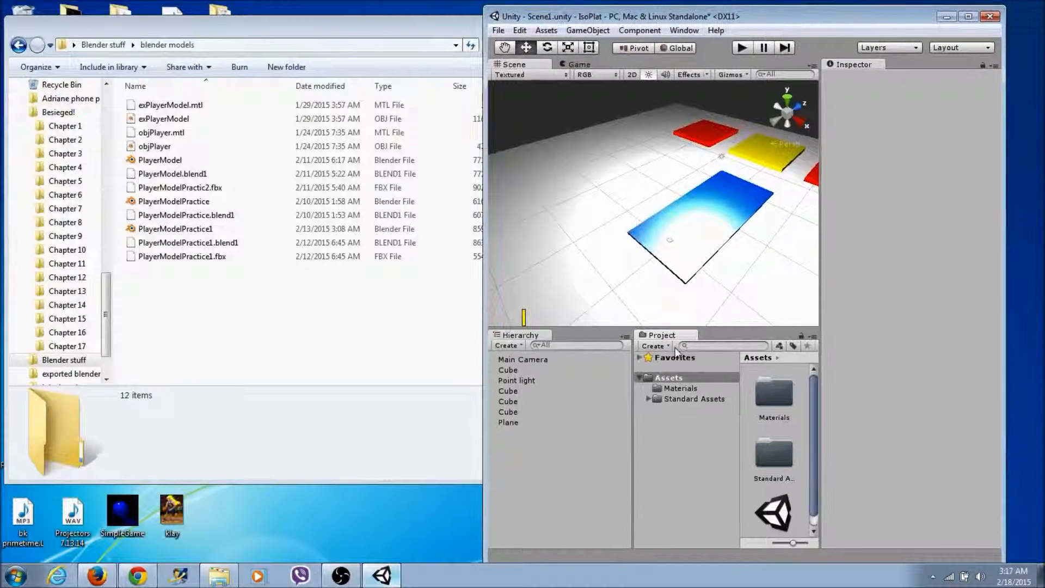
drag(793, 543, 774, 543)
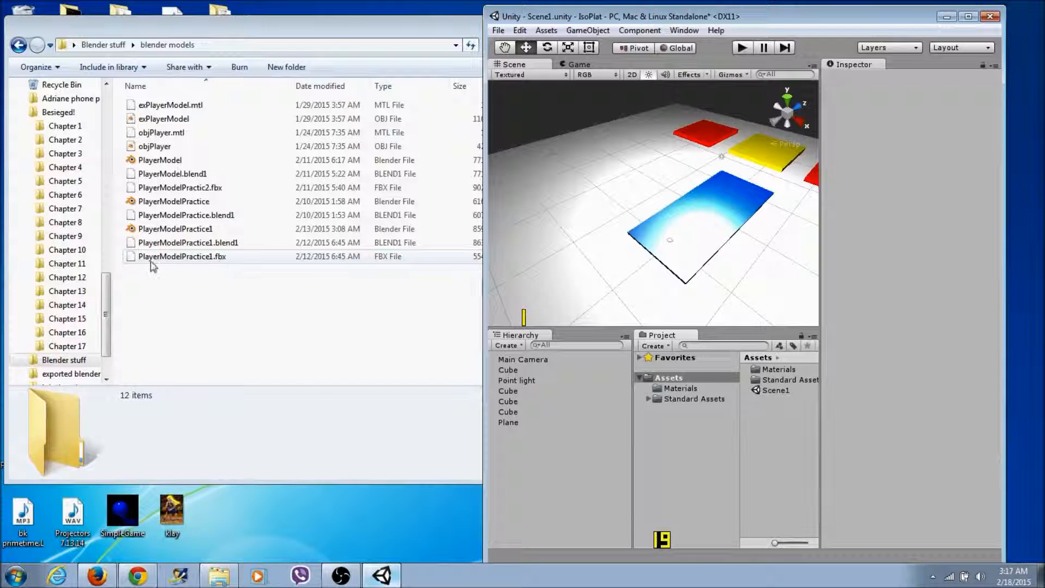
drag(154, 261, 769, 413)
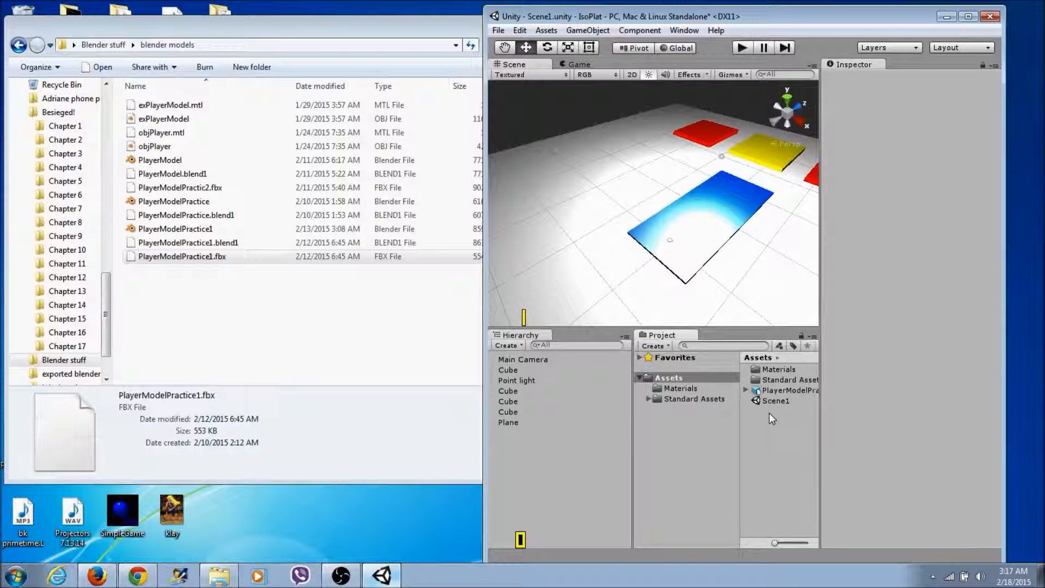
click(402, 28)
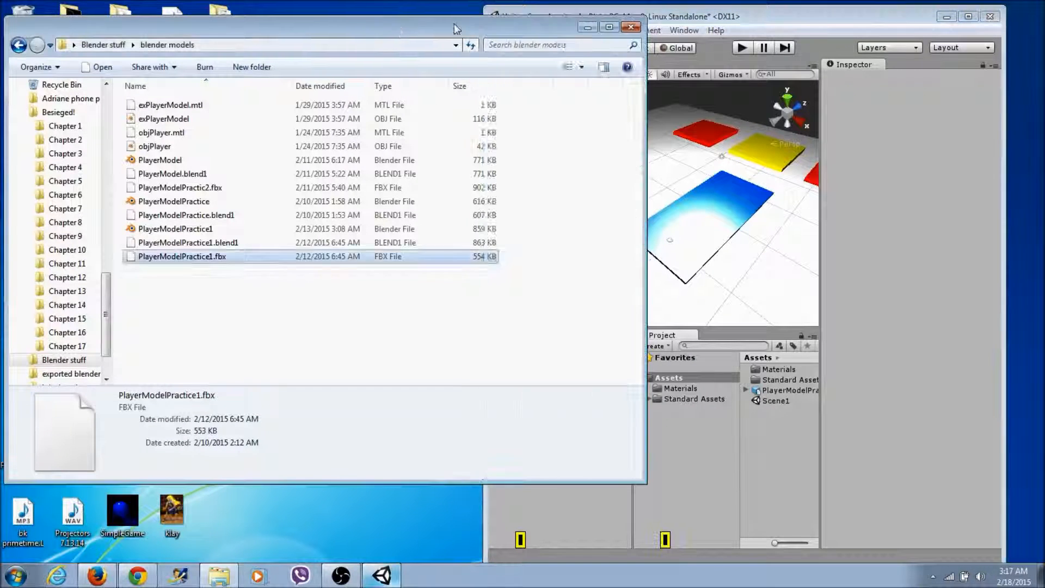
click(631, 27)
click(968, 16)
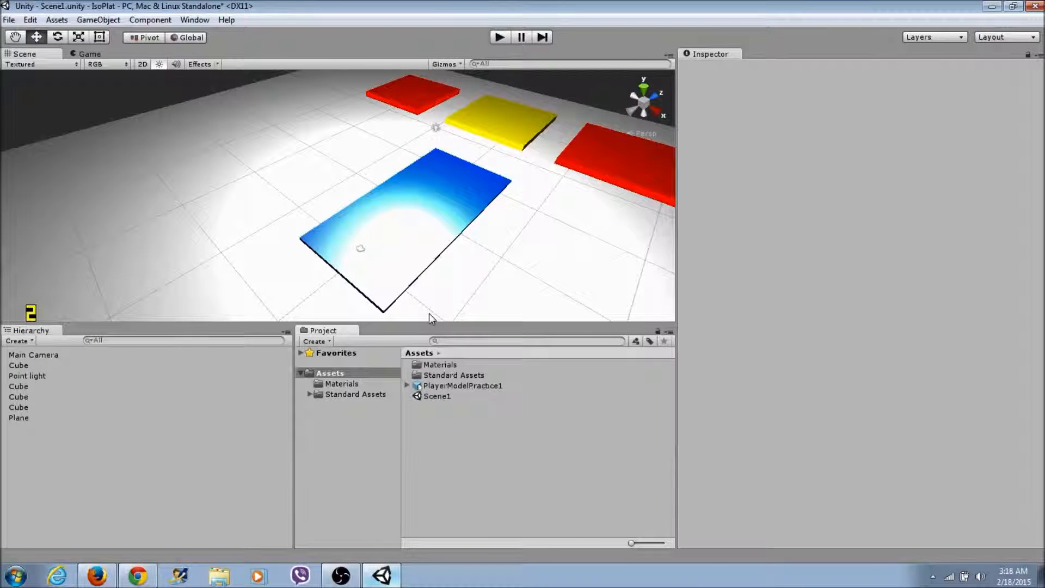
Set the import scale factor of PlayerModelPractice1 to 1, apply it and check the model's import settings and preview.
click(430, 386)
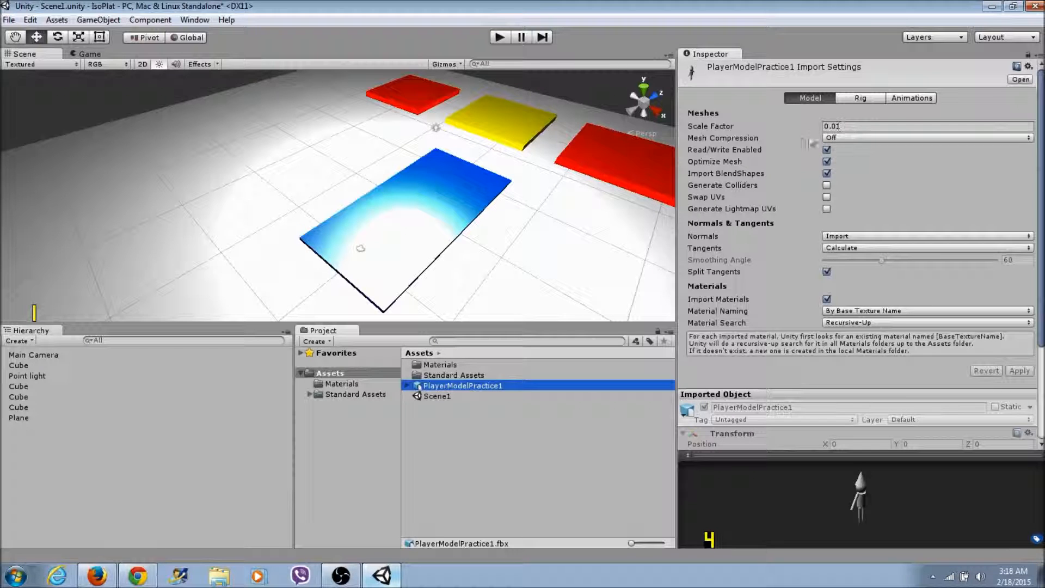
click(849, 126)
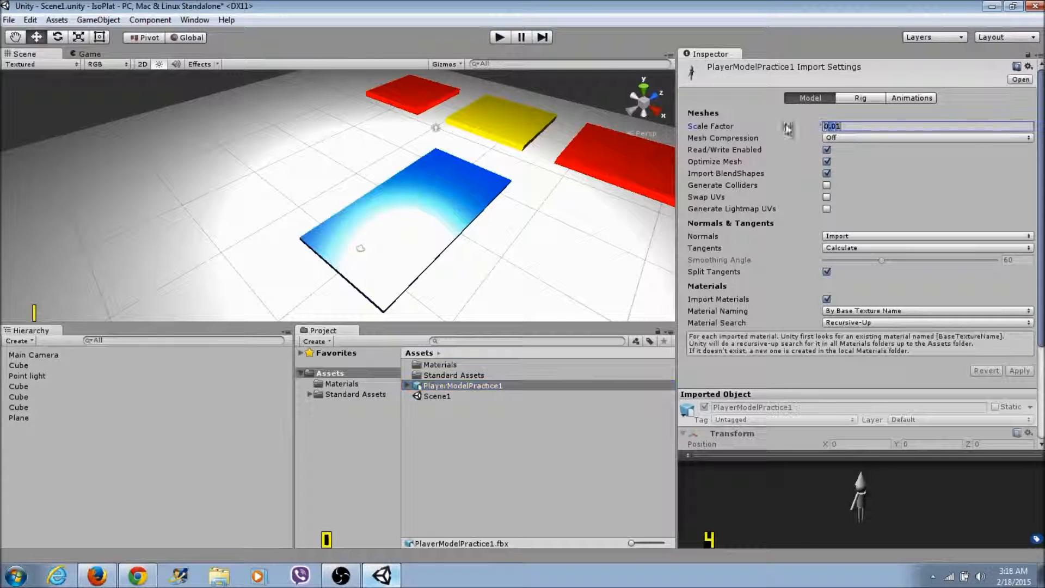
text(1)
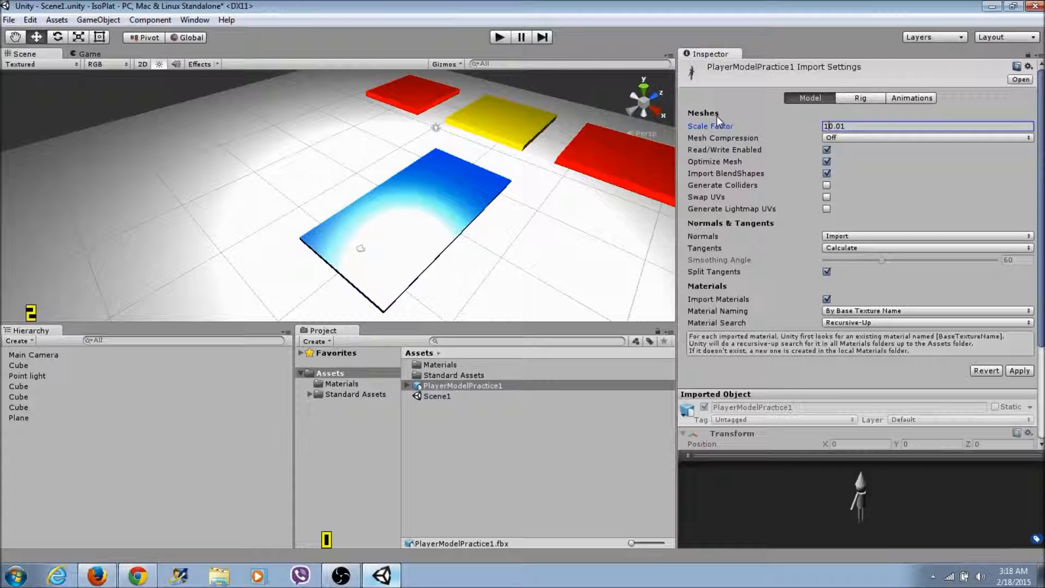
key(Return)
text(1)
click(1013, 371)
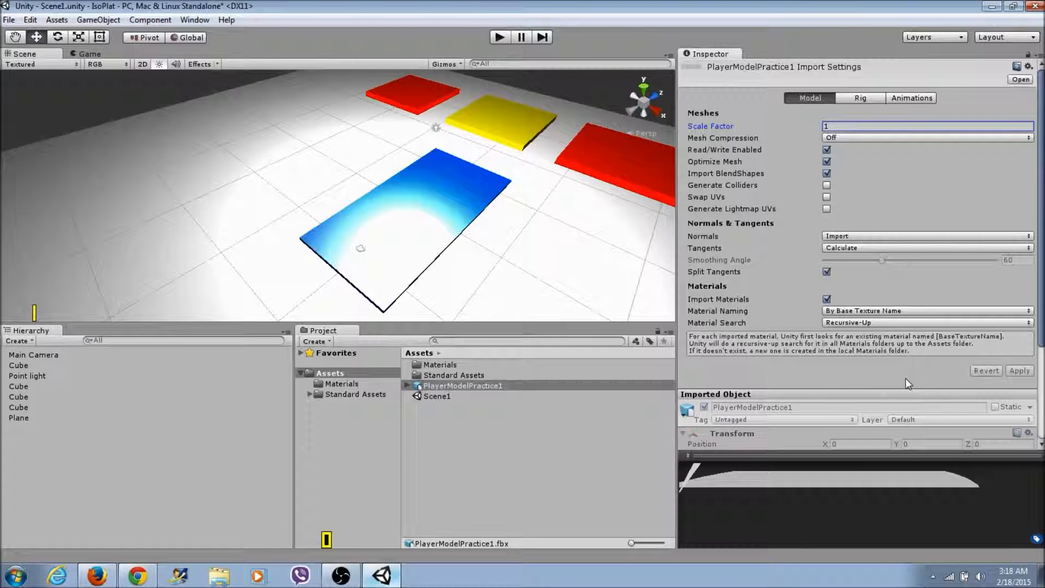
scroll(906, 378, down, 3)
drag(822, 512, 822, 509)
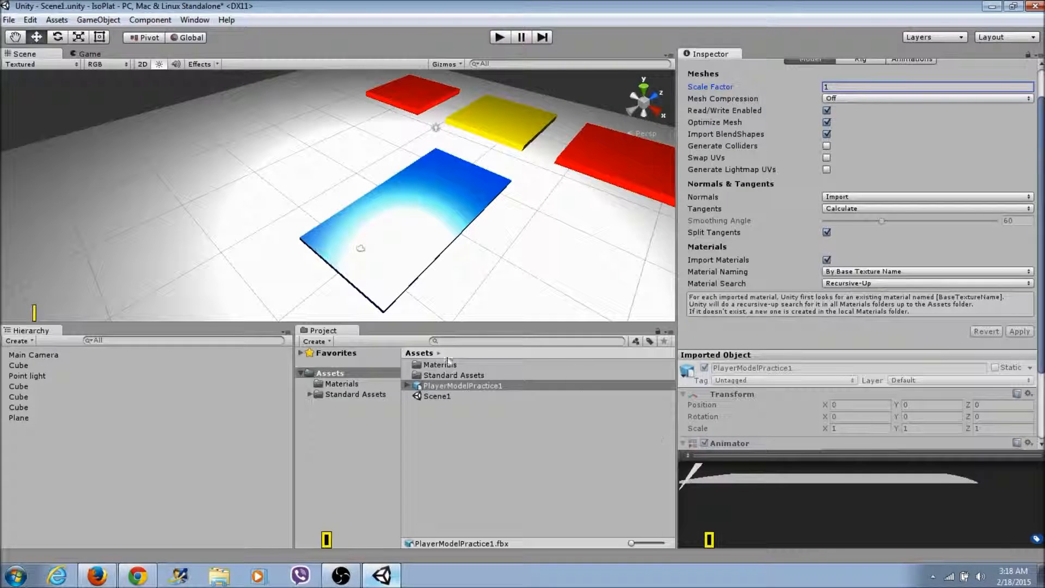
drag(427, 386, 457, 382)
scroll(904, 109, up, 3)
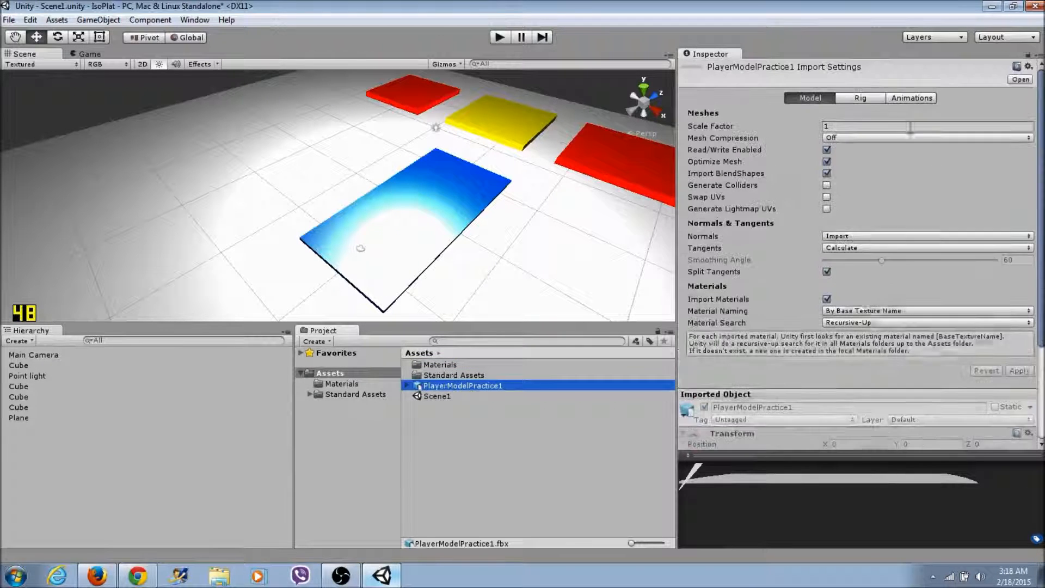
Set the animation type of PlayerModelPractice1's rig to Legacy and apply the change.
click(860, 98)
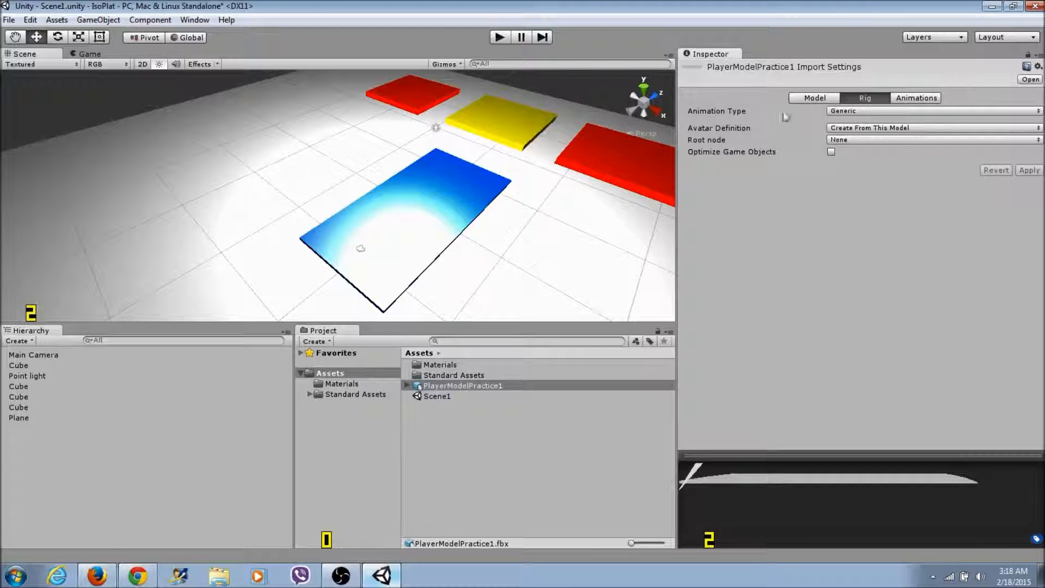
click(954, 111)
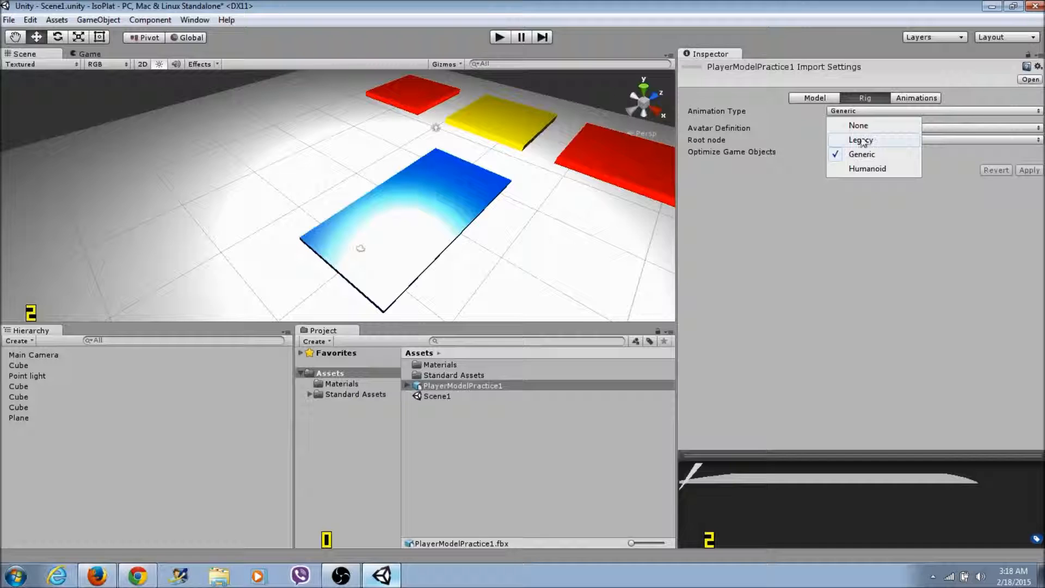
click(860, 141)
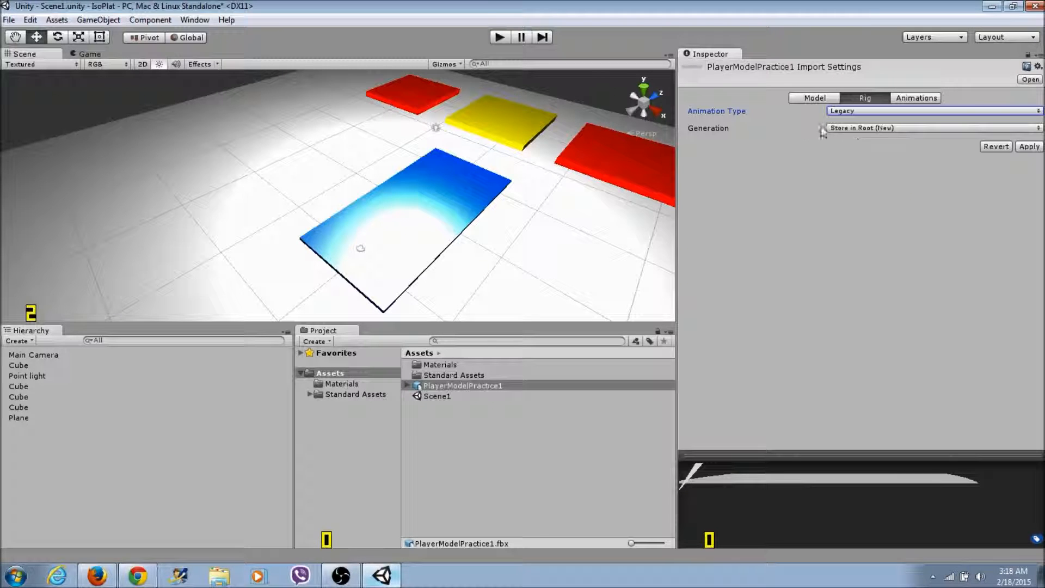
click(1029, 147)
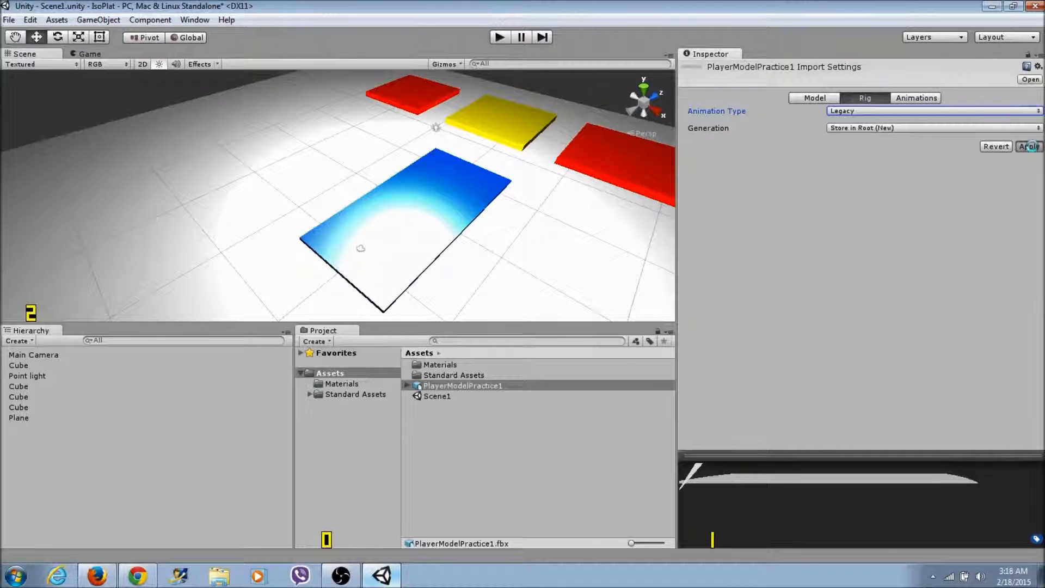
Look through the imported animation clips of PlayerModelPractice1 and preview idle1 and Jump1.
click(922, 99)
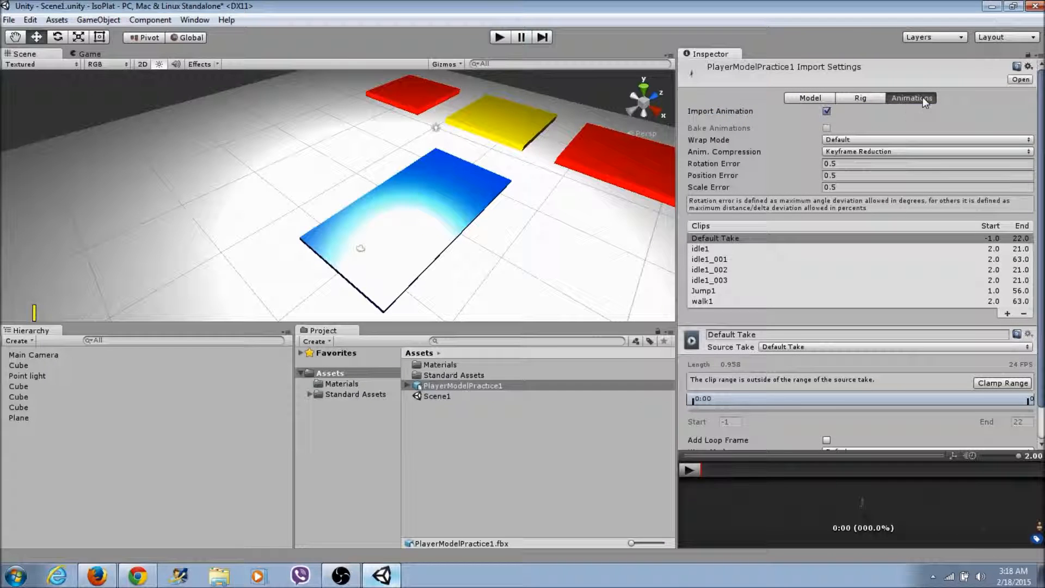
click(723, 261)
click(722, 271)
click(723, 281)
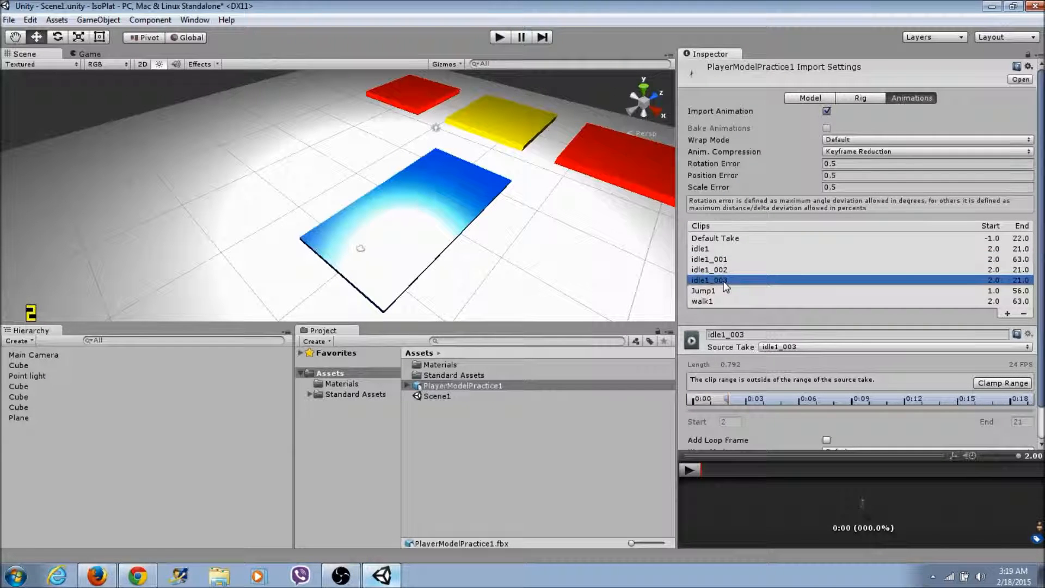
click(708, 249)
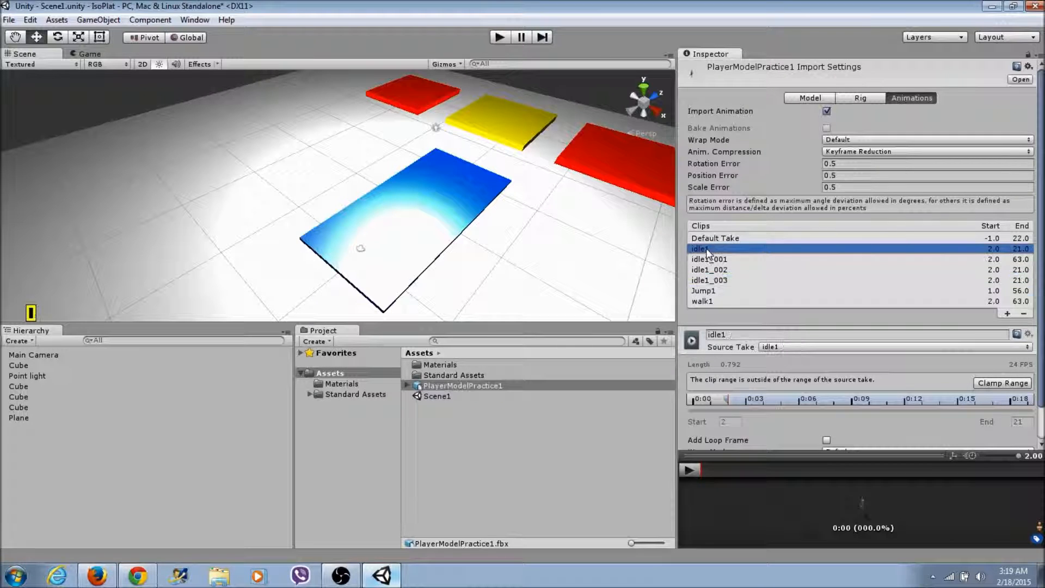
click(688, 472)
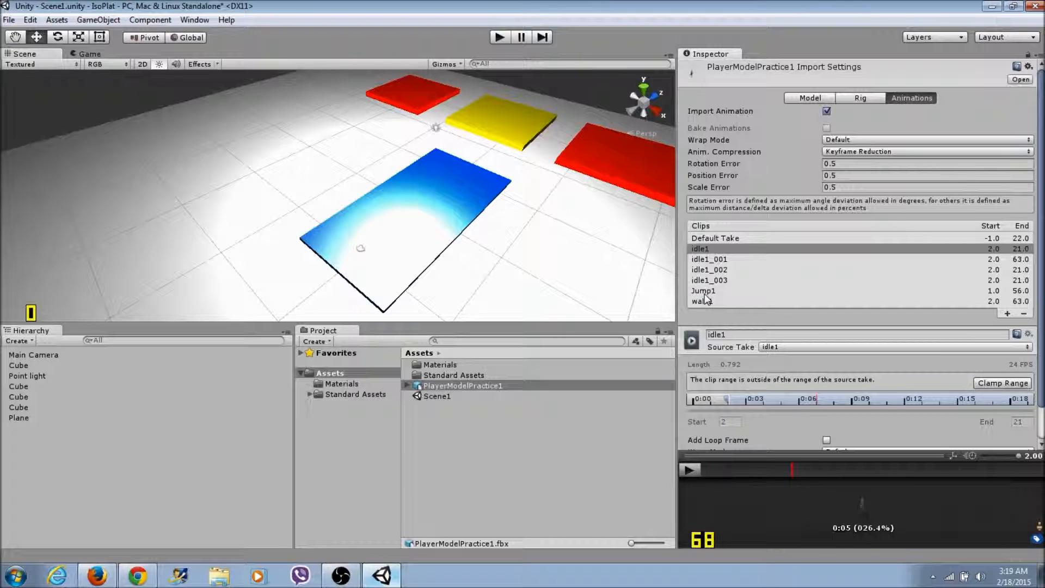
click(706, 292)
click(687, 472)
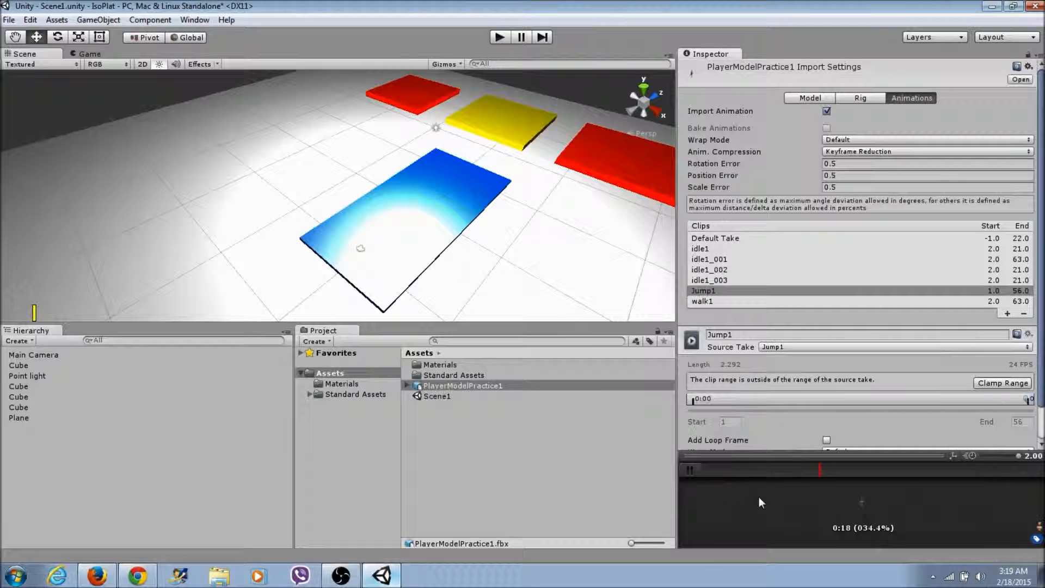
Preview the walk1 clip of PlayerModelPractice1, stop the playback and return to the model import settings.
click(704, 301)
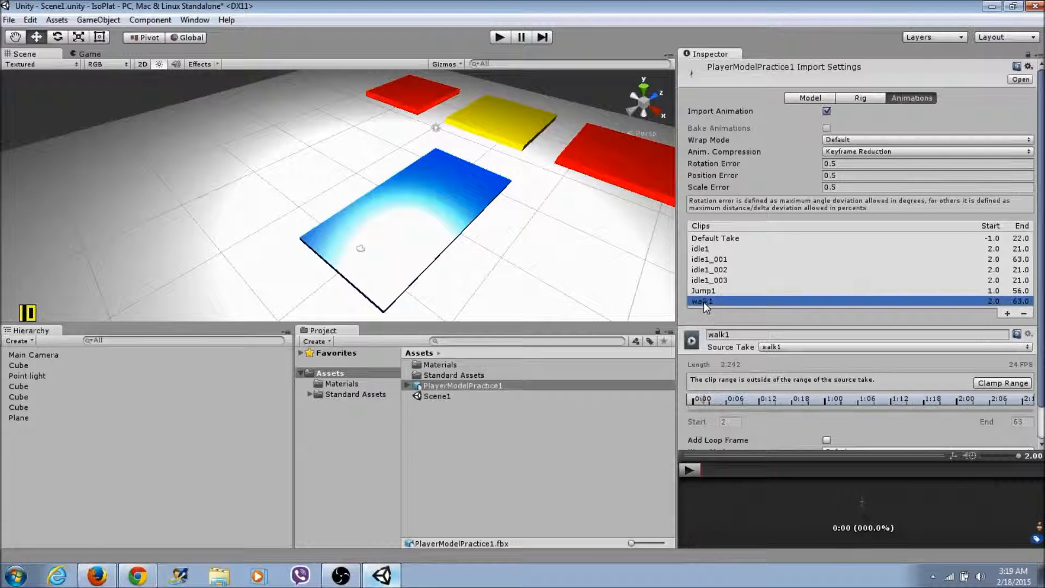
click(689, 471)
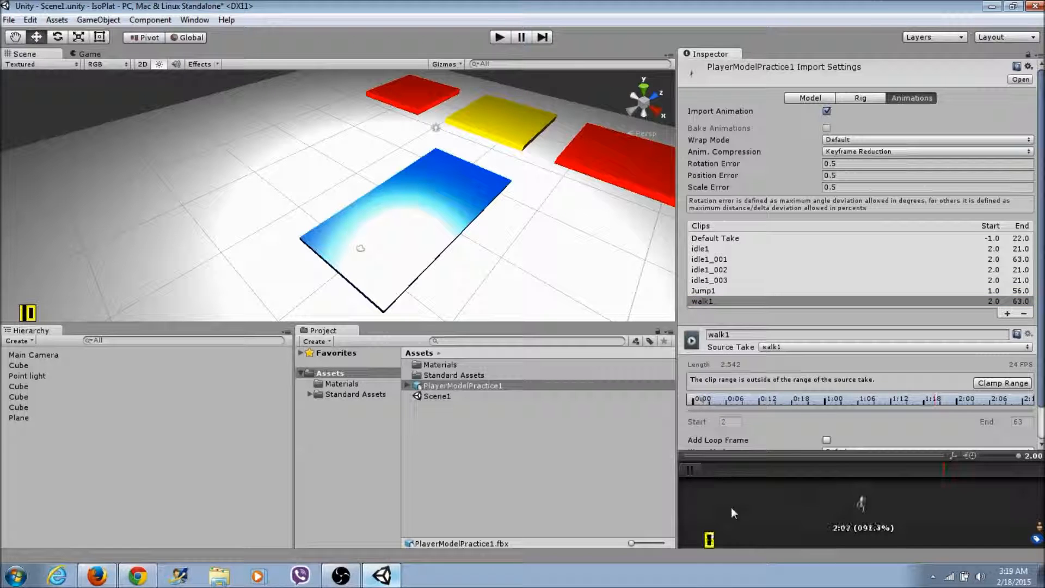
click(689, 470)
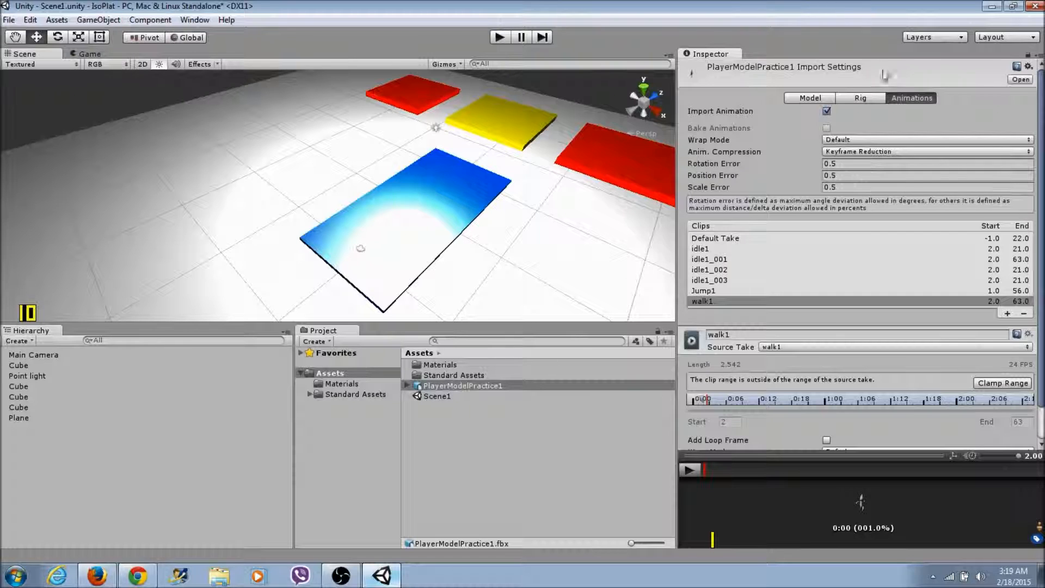
click(807, 98)
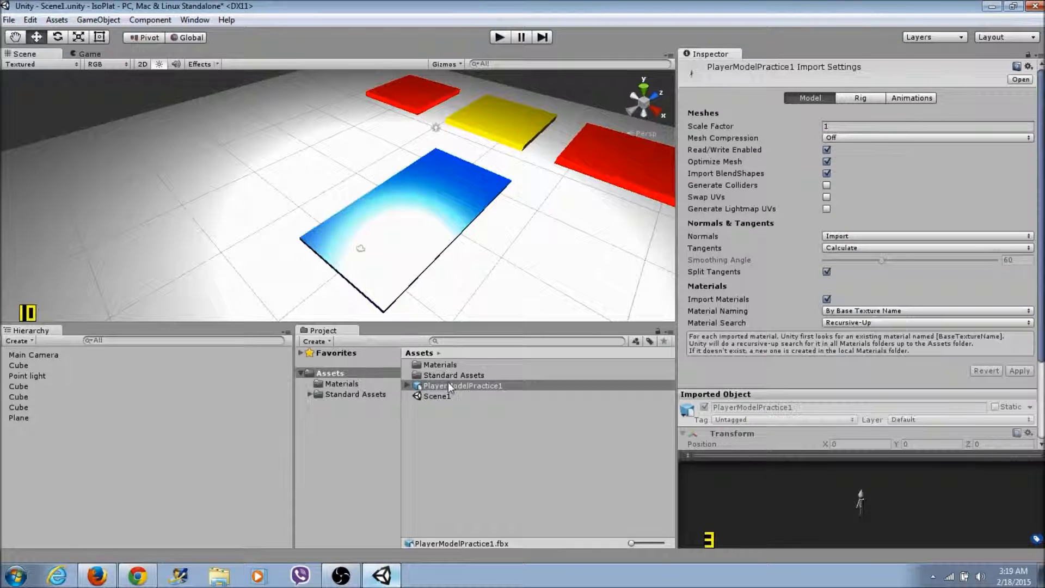
Add PlayerModelPractice1 from the project's Assets to the scene hierarchy and frame it in the scene view.
drag(449, 388, 119, 354)
double_click(116, 355)
middle_drag(465, 176, 496, 226)
middle_drag(673, 253, 674, 242)
middle_drag(561, 234, 591, 223)
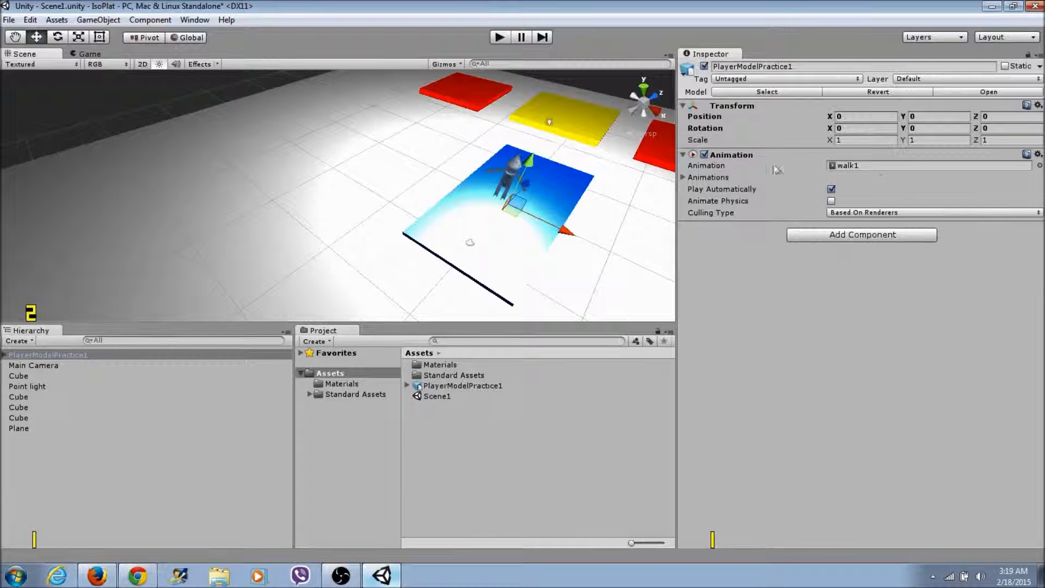
Check the clips available to the player's Animation component, then test its walk1 animation in play mode and stop.
click(1040, 165)
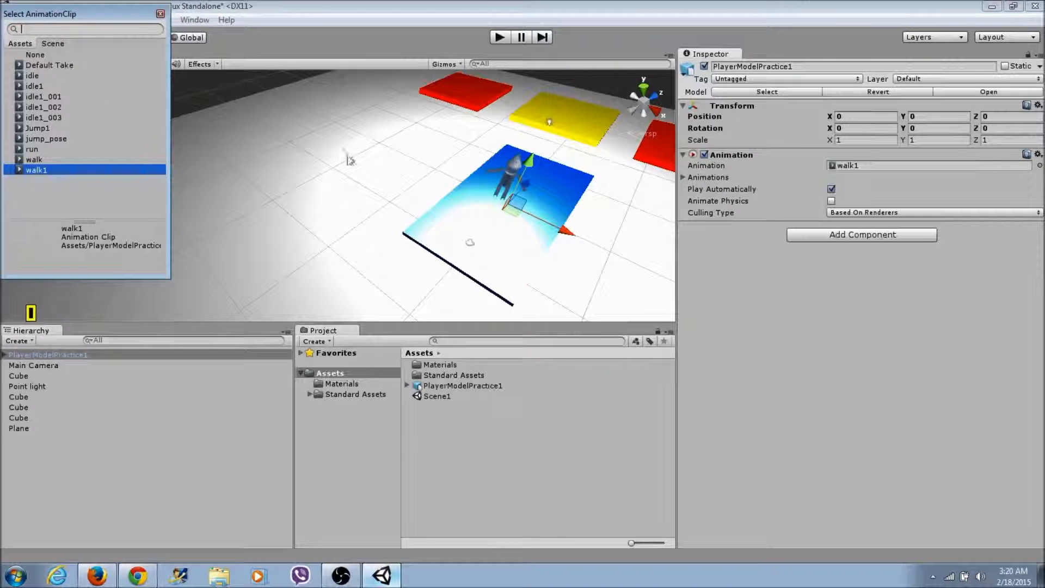
click(161, 14)
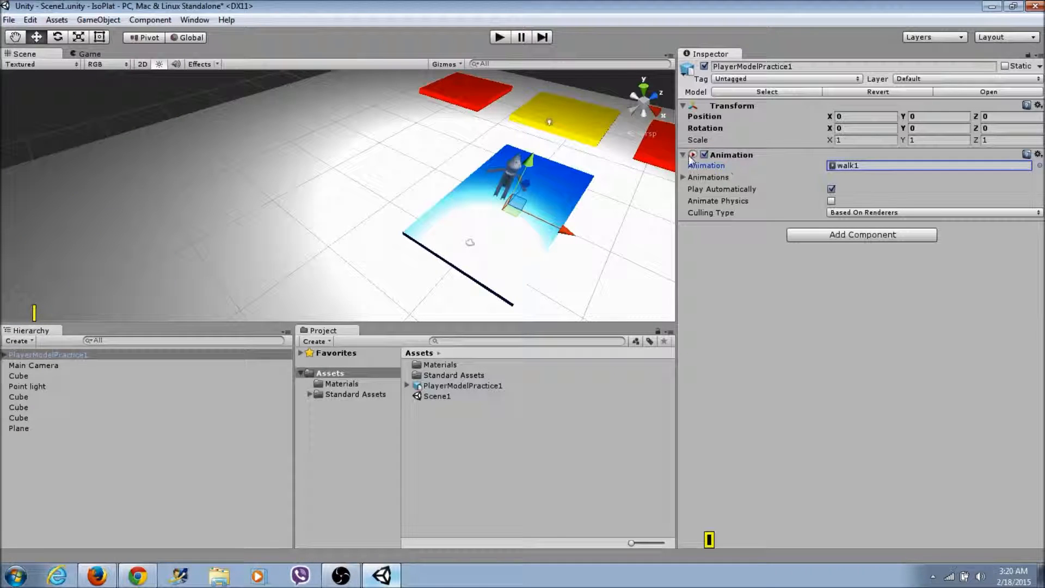
click(691, 178)
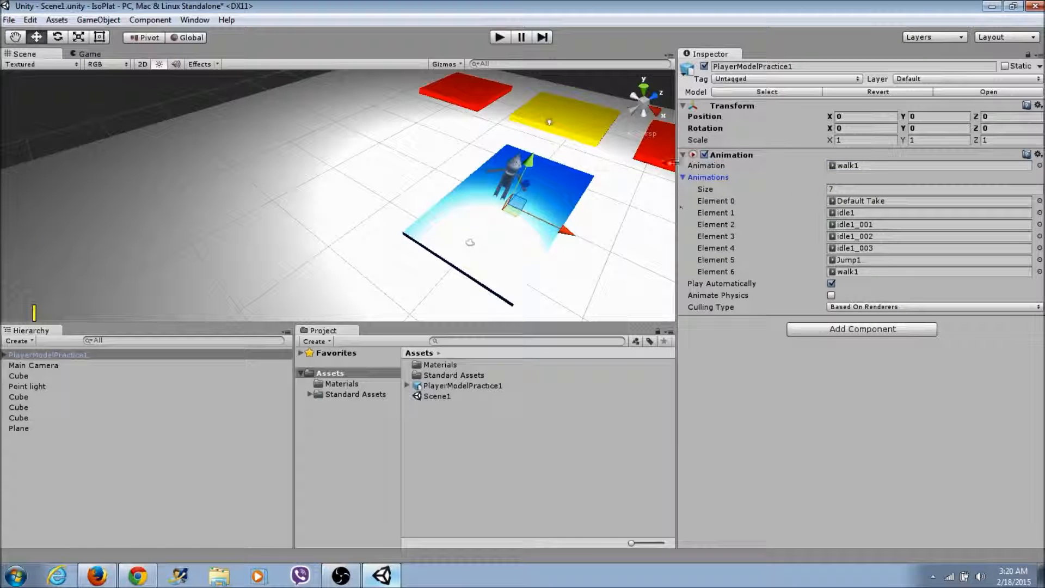
click(689, 180)
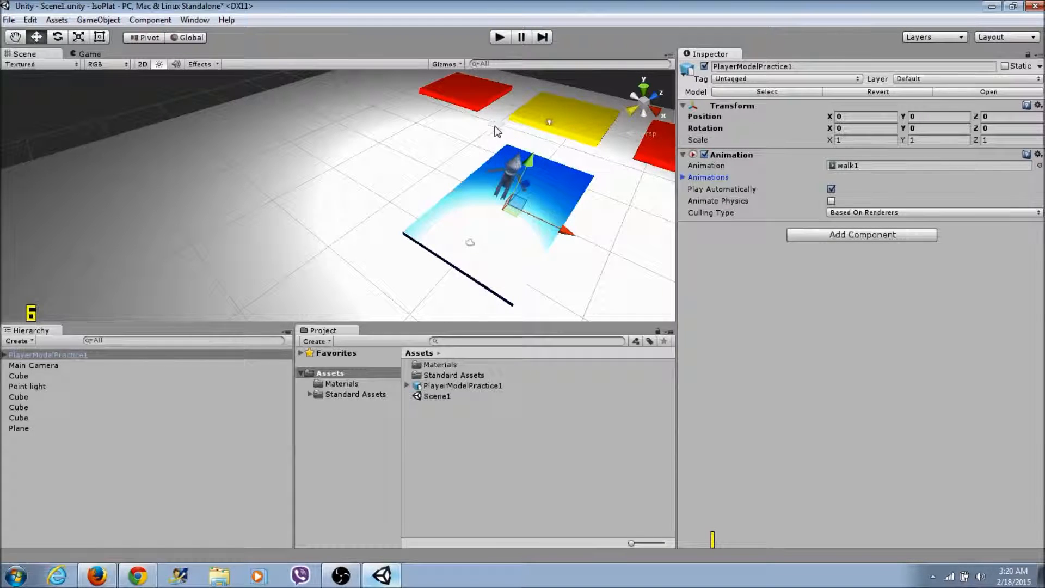
click(500, 34)
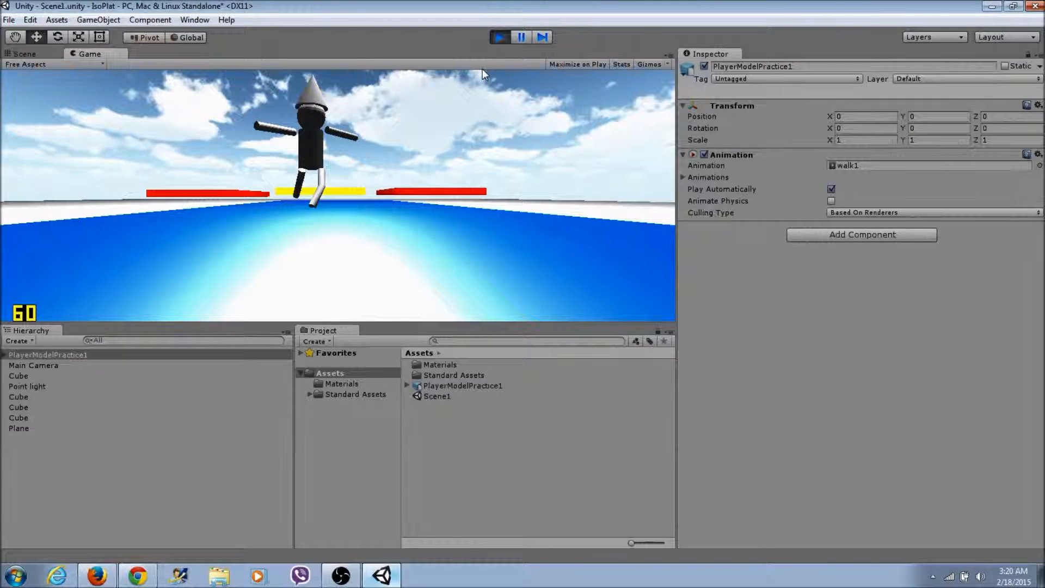
click(500, 37)
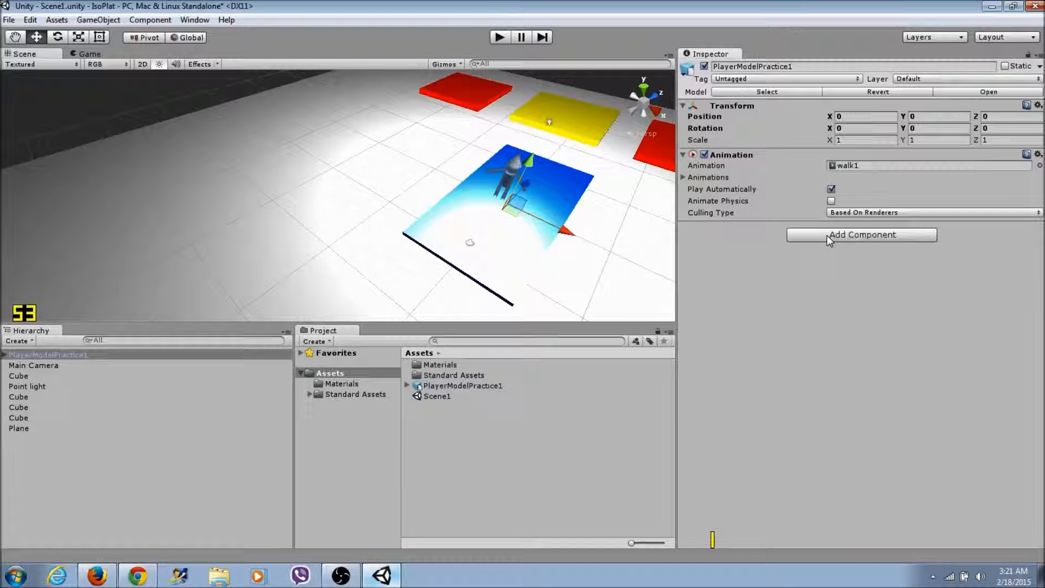
Browse Standard Assets to the Scripts folder under Character Controllers > Sources to examine the supplied character scripts.
click(827, 235)
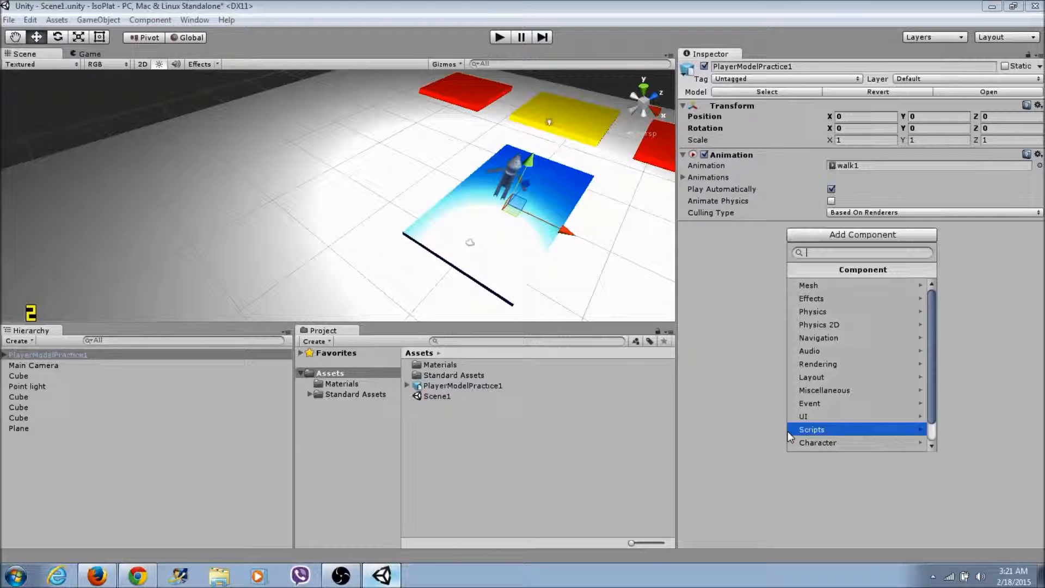
click(737, 446)
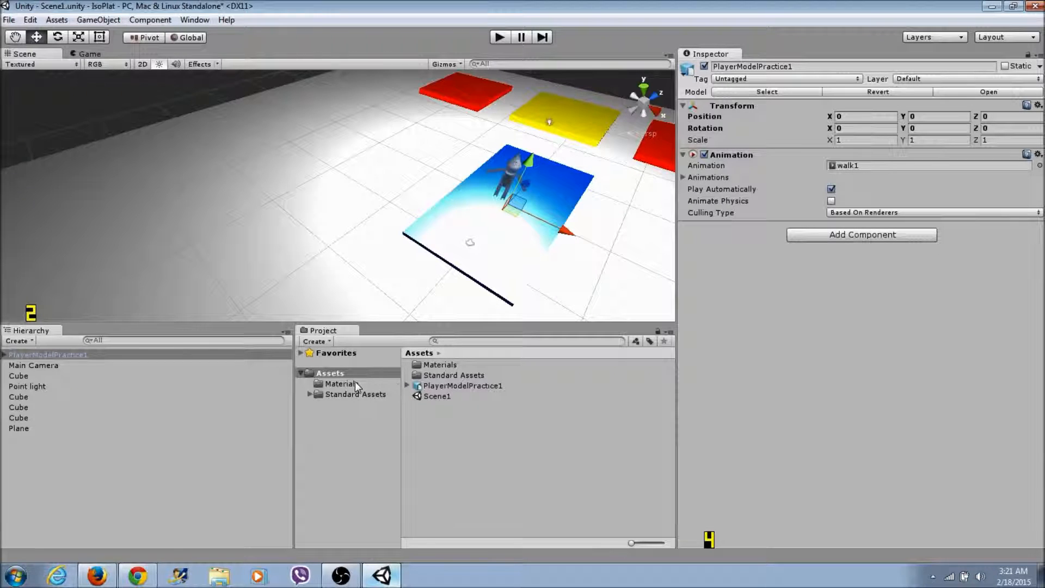
click(321, 394)
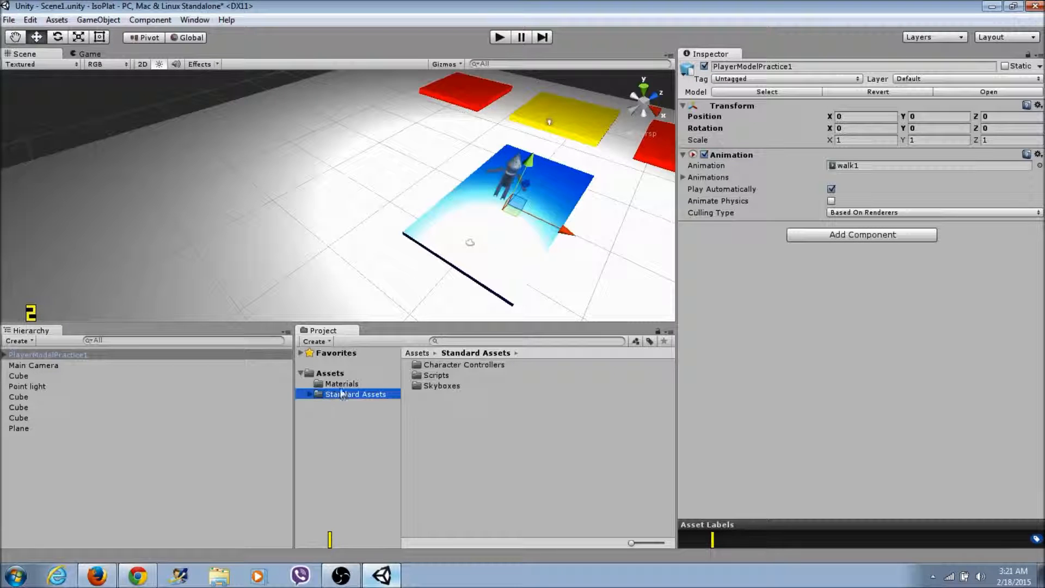
click(433, 364)
double_click(428, 367)
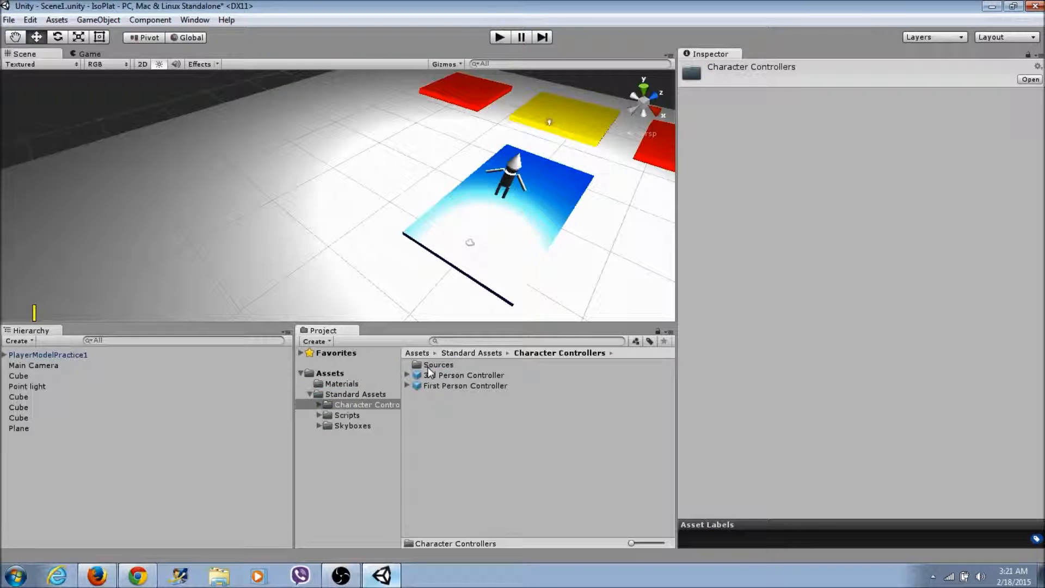
double_click(428, 367)
double_click(436, 375)
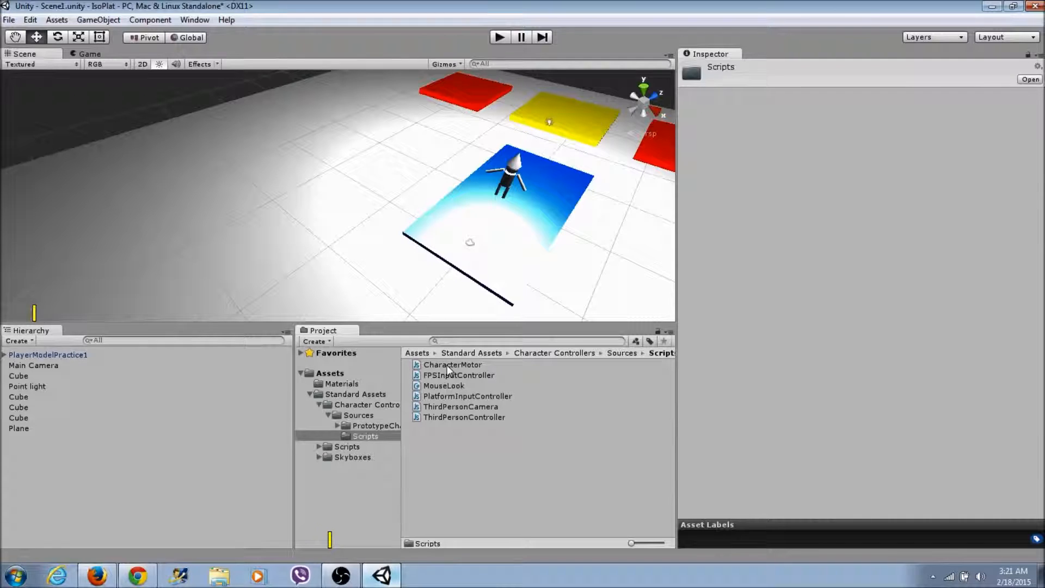
Add the Character Motor component from the Character category to PlayerModelPractice1.
click(46, 355)
click(861, 235)
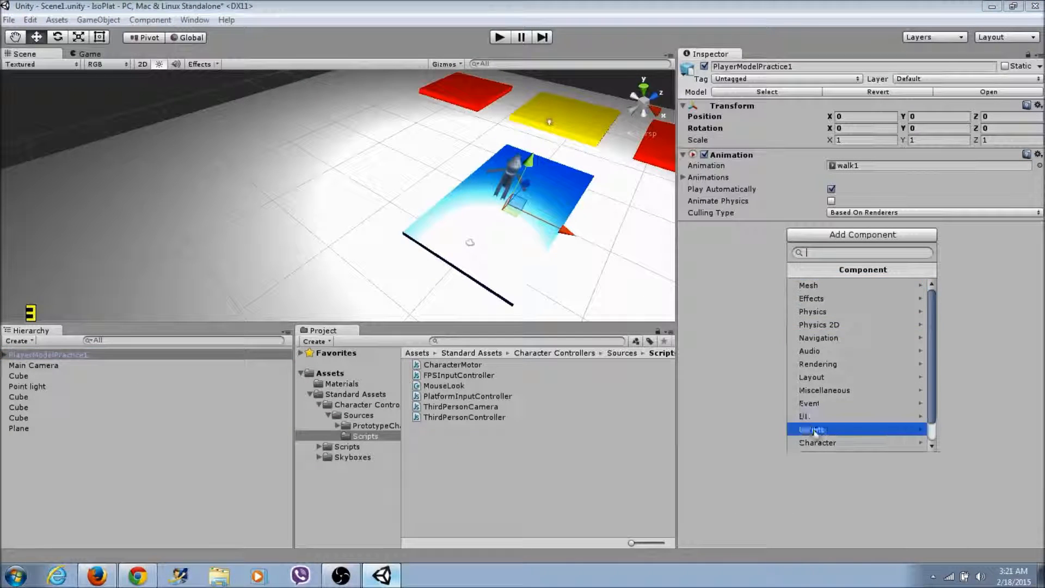
click(815, 428)
click(749, 372)
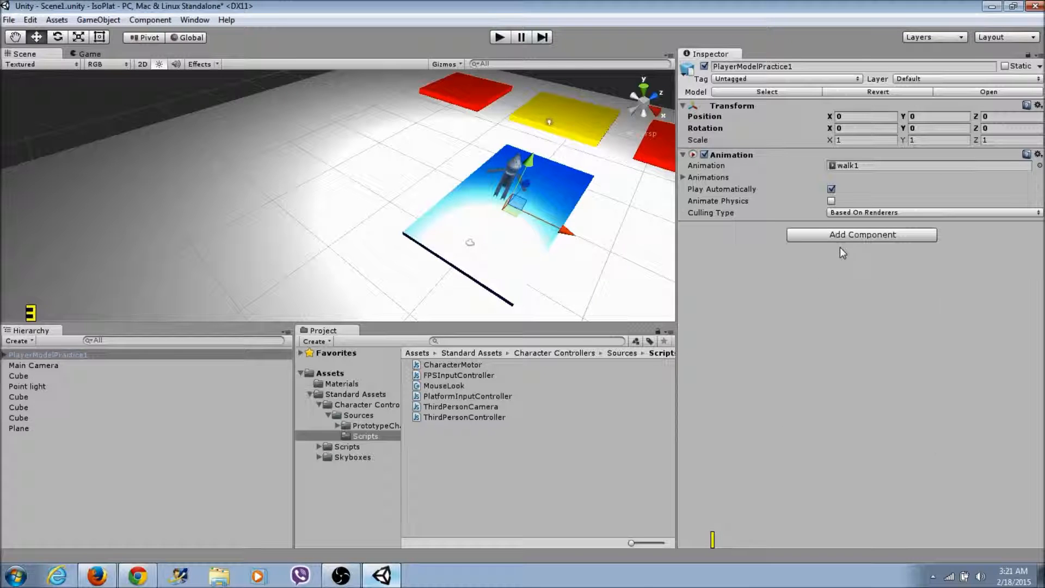
click(862, 234)
click(822, 441)
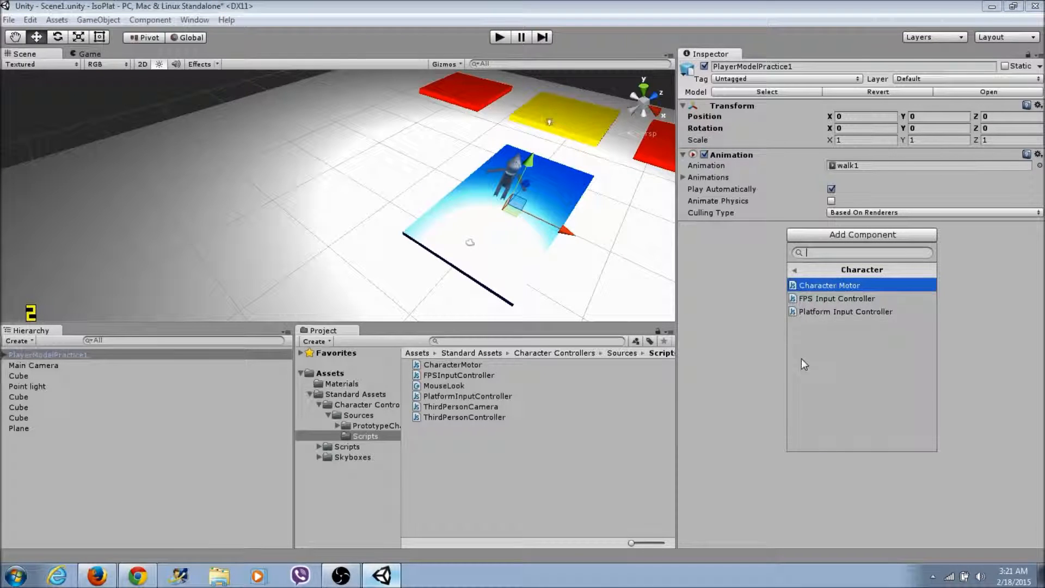
click(818, 286)
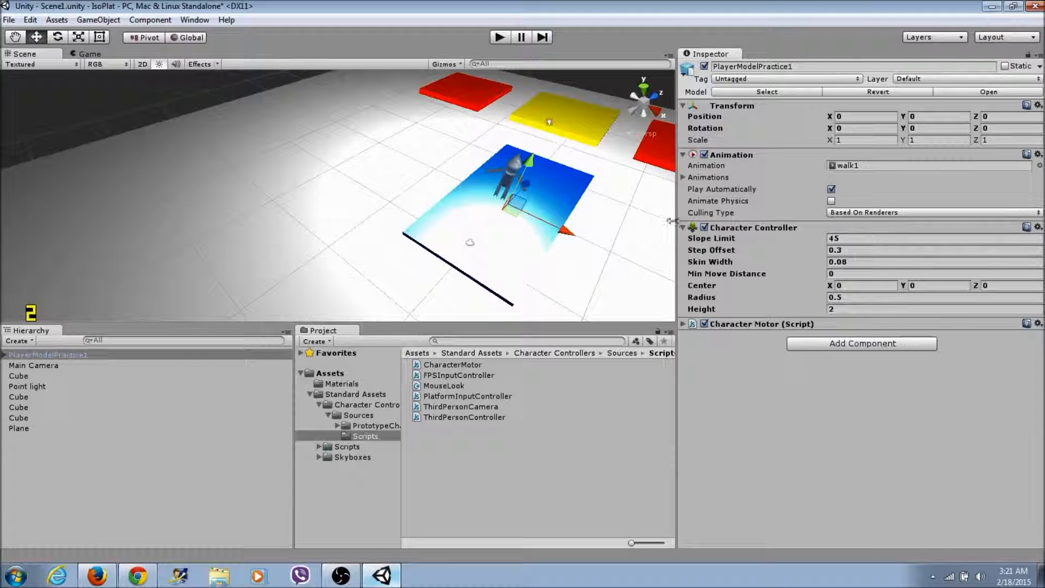
Set the Character Motor's movement gravity to 30 and check its moving platform and jumping settings.
click(685, 325)
scroll(797, 360, down, 1)
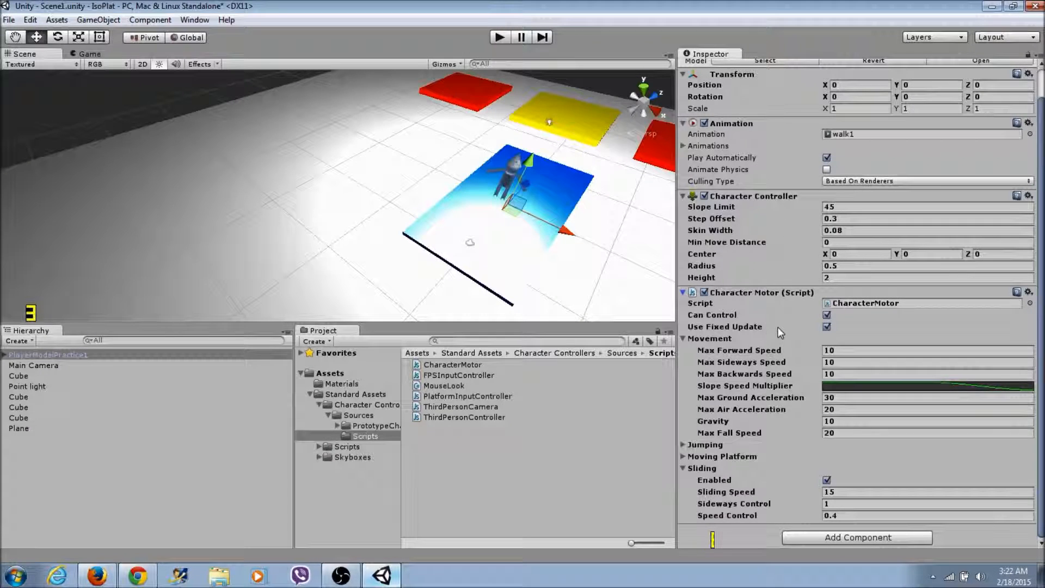
click(713, 420)
text(30)
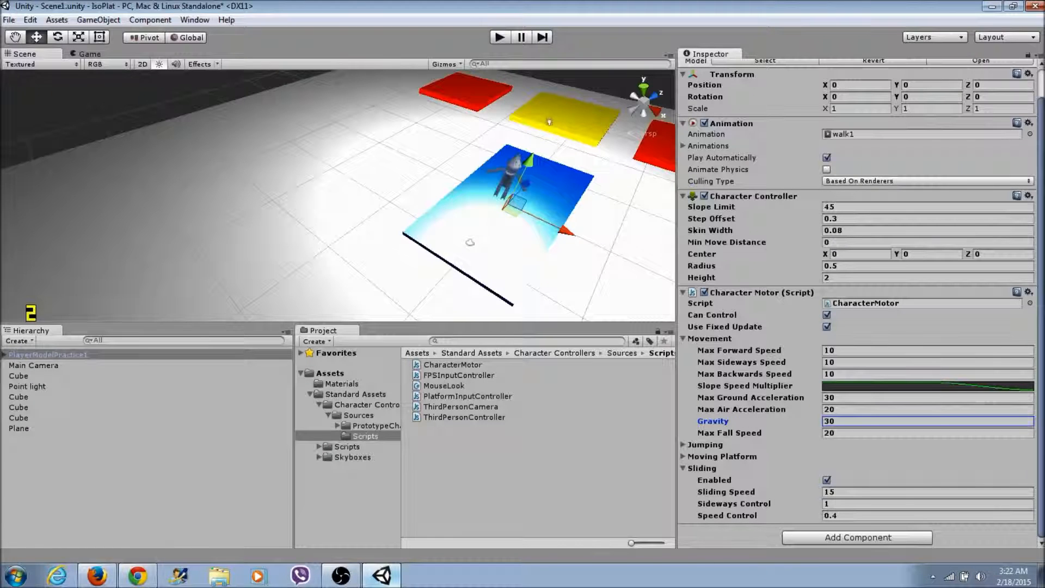
click(683, 456)
click(684, 456)
click(682, 444)
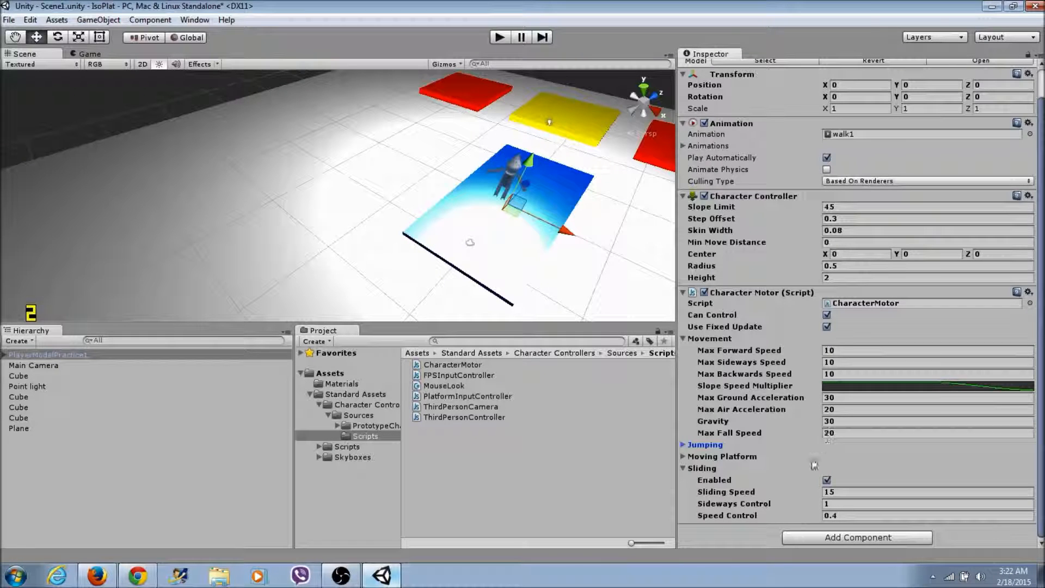
Add the Platform Input Controller component to PlayerModelPractice1 and briefly run the scene to test it.
click(796, 537)
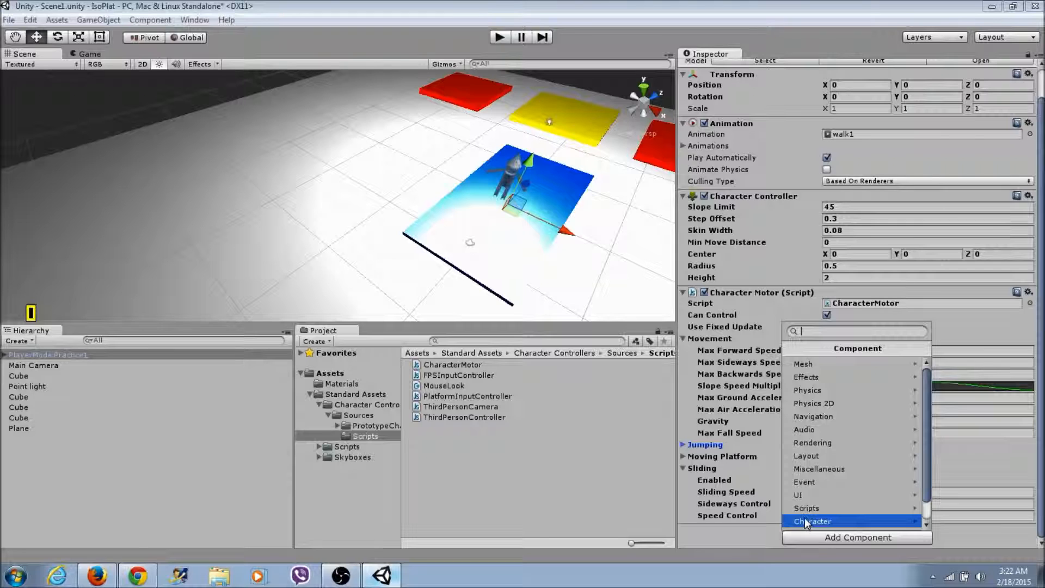
click(808, 522)
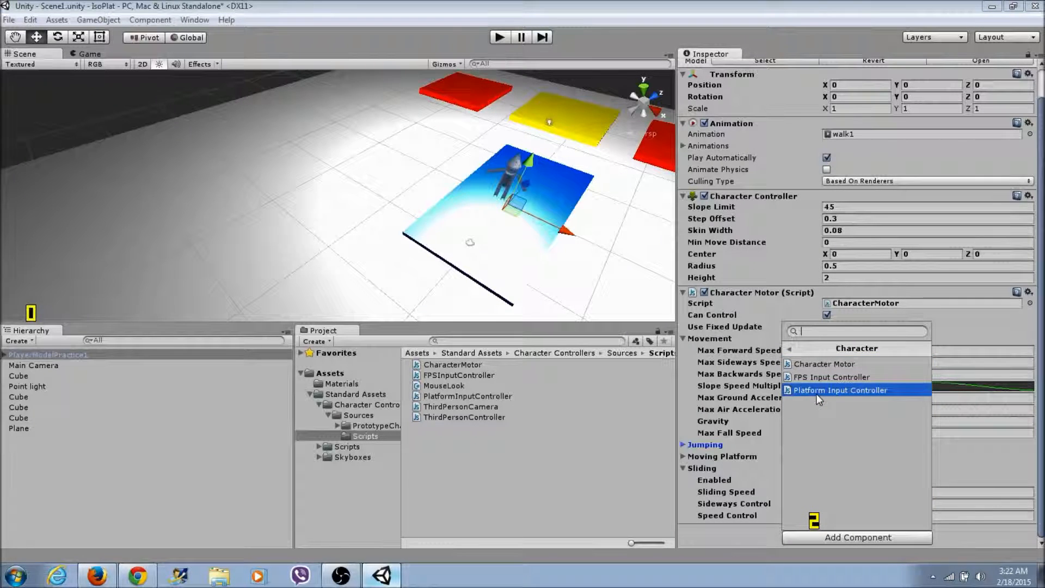
click(817, 394)
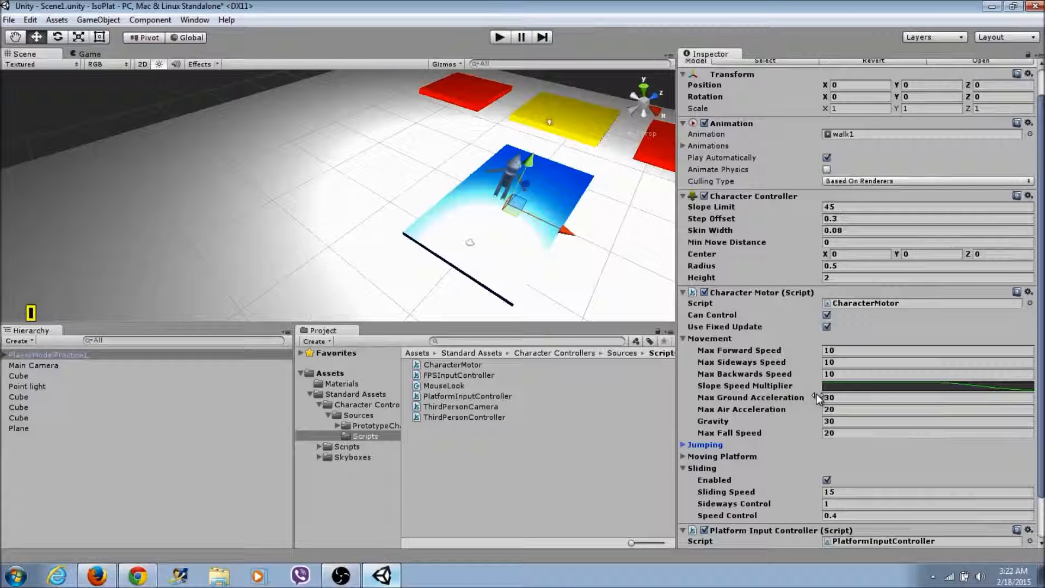
scroll(755, 441, down, 1)
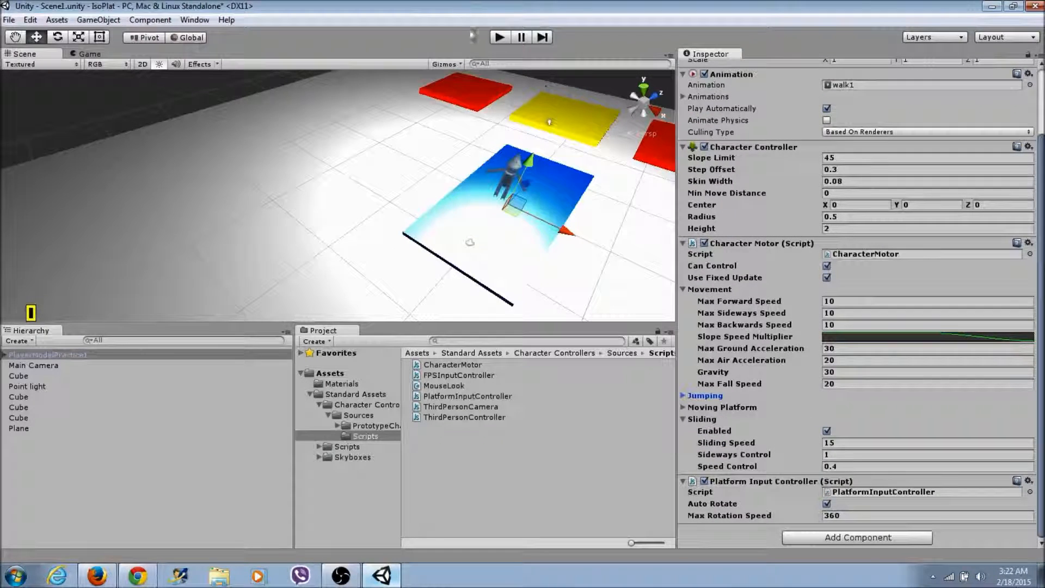
click(496, 40)
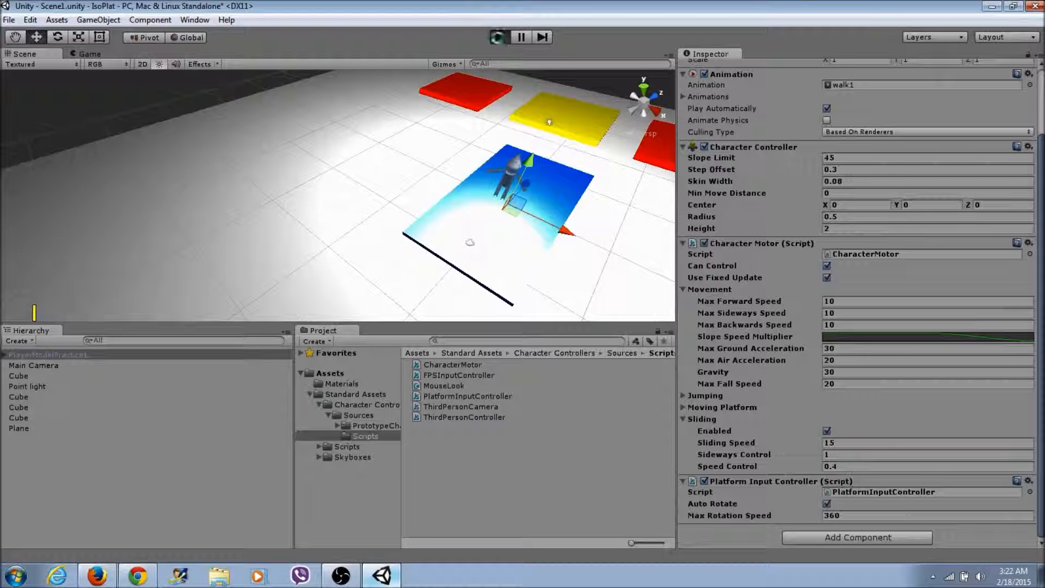
click(498, 37)
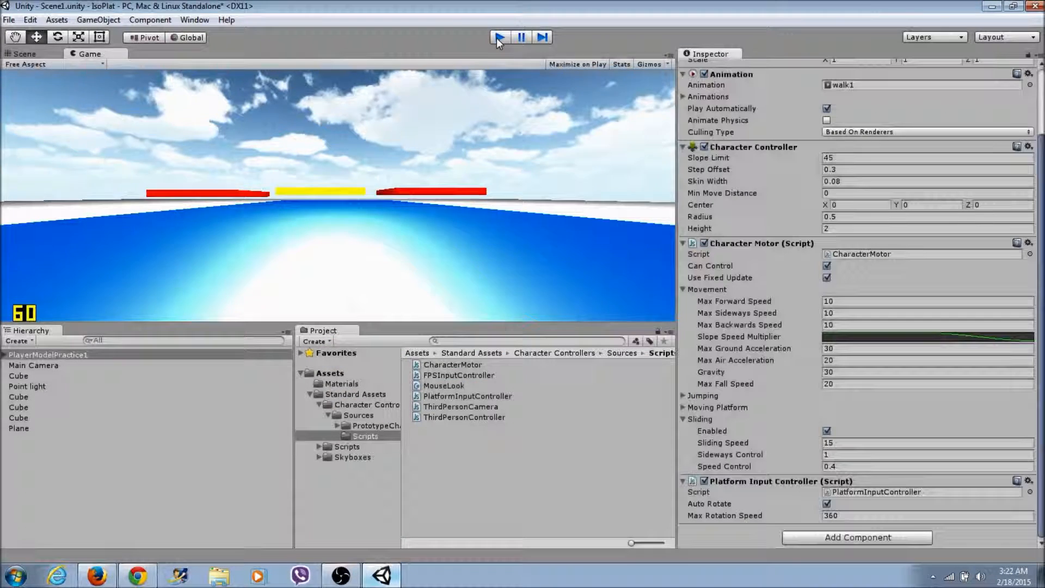
Expand the player's Character Controller settings and raise PlayerModelPractice1 above the blue platform to a Y position of about 5.81.
scroll(740, 163, up, 3)
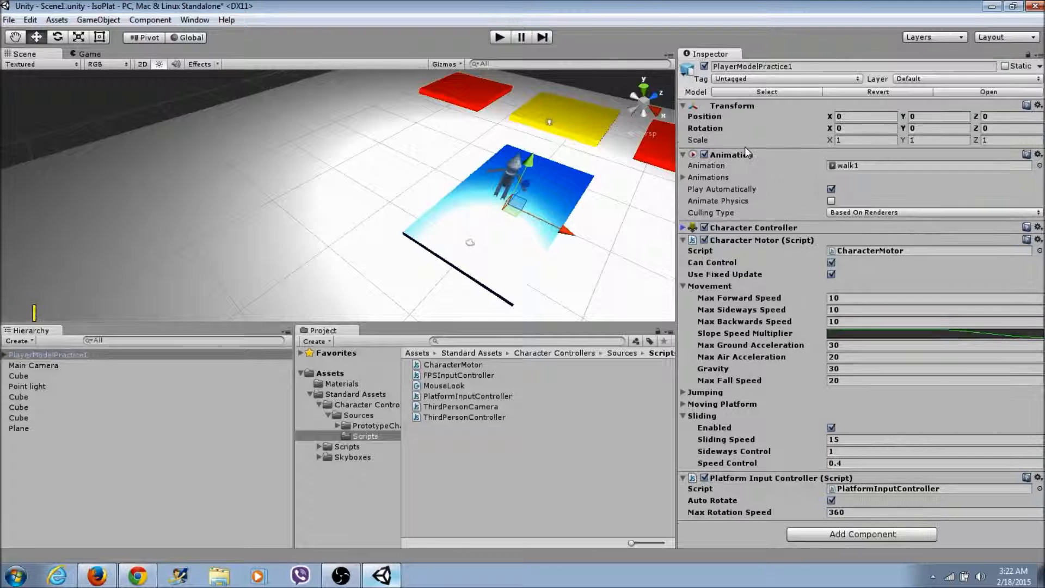
click(35, 366)
click(32, 355)
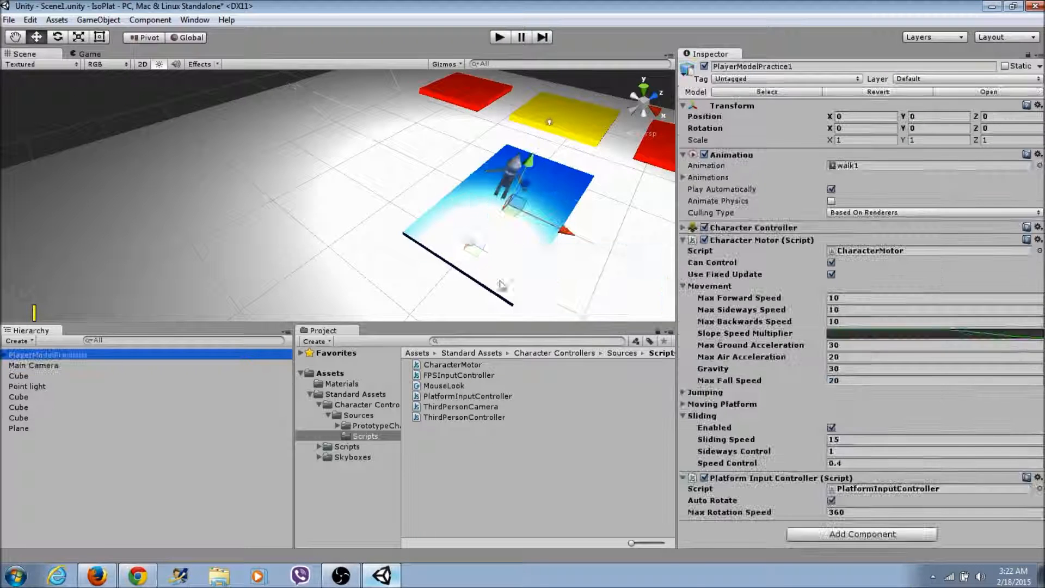
click(708, 238)
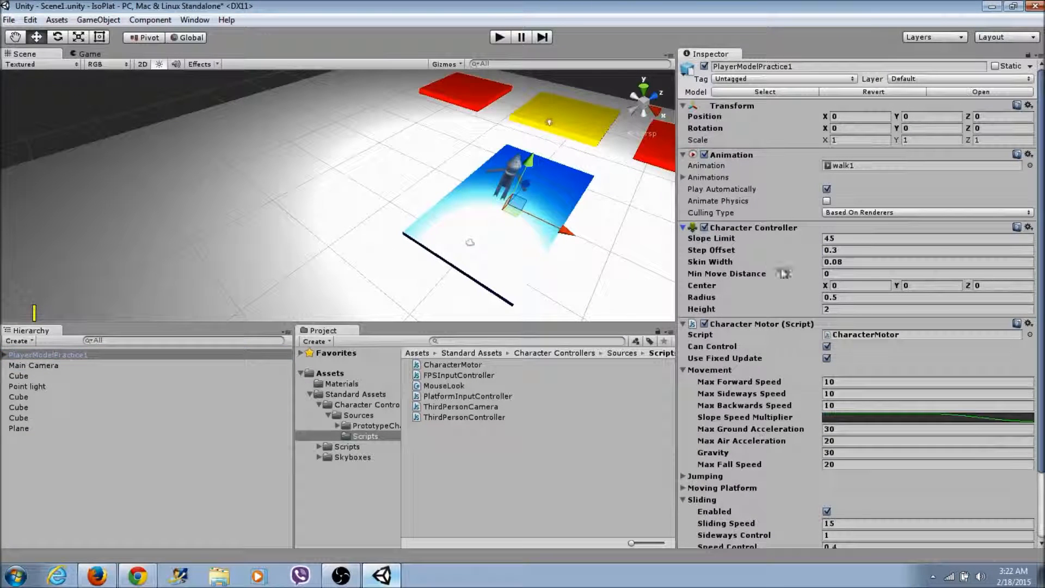
drag(530, 167, 544, 142)
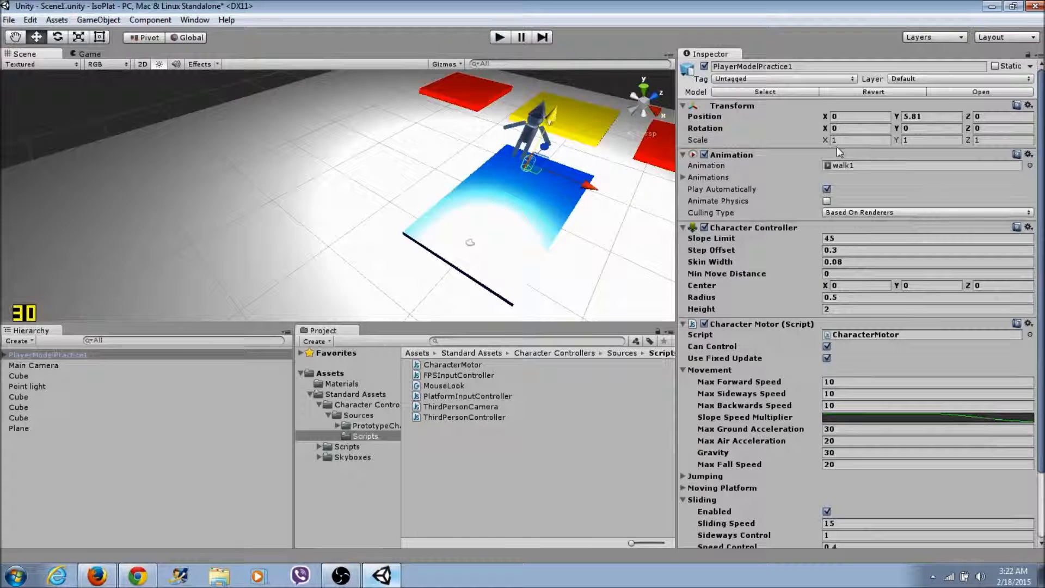
Set PlayerModelPractice1's scale to 0.5 on the X, Y and Z axes and its Y position to 0.
drag(824, 139, 812, 140)
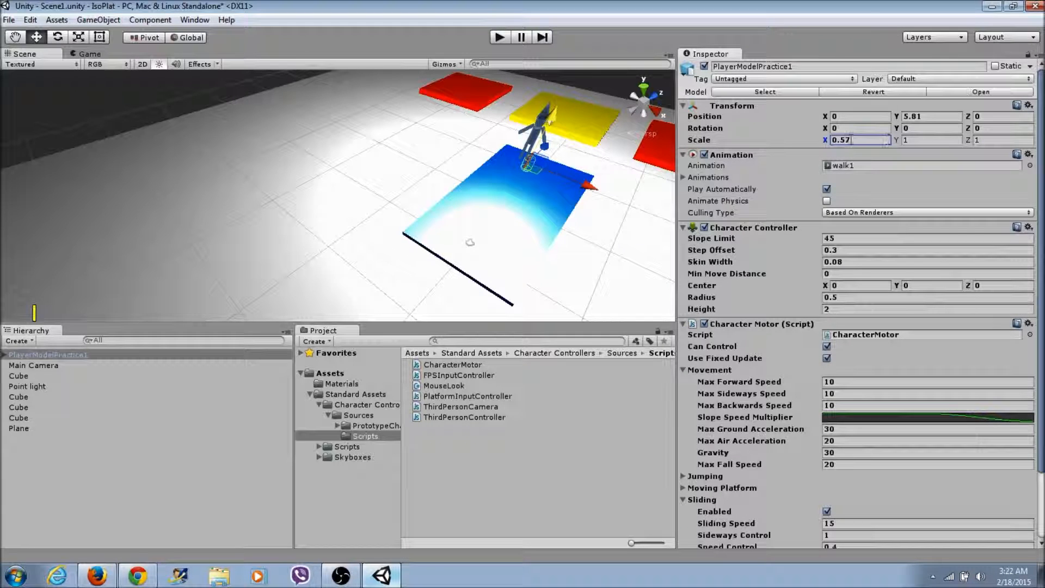
key(BackSpace)
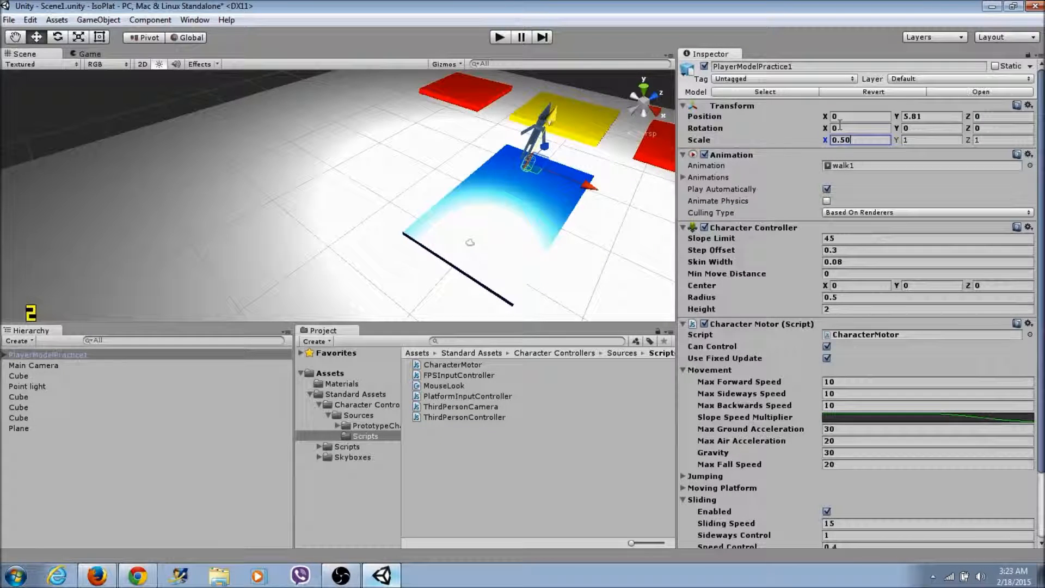
key(Tab)
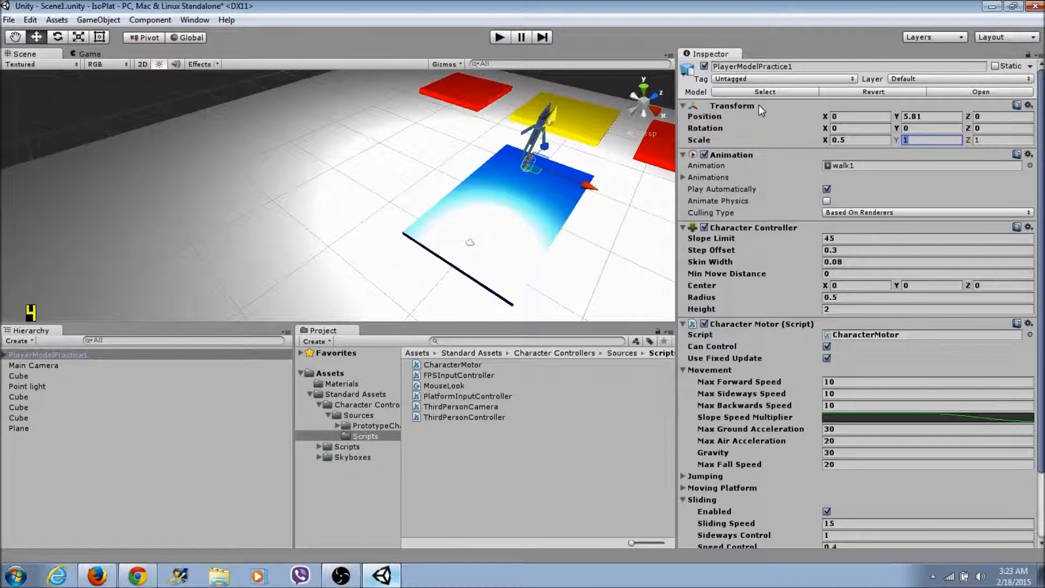
text(0.05)
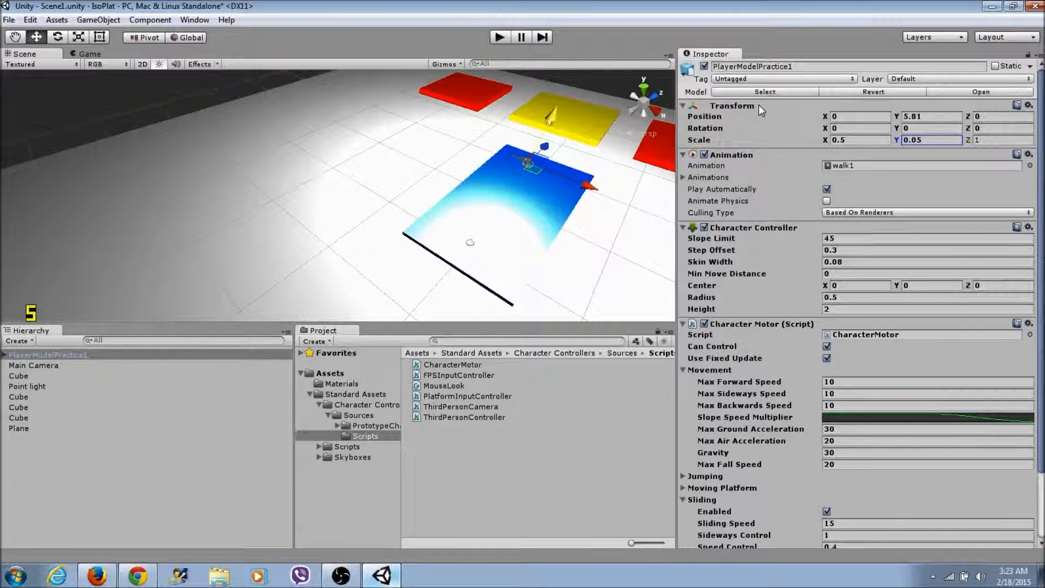
click(982, 140)
text(0.5)
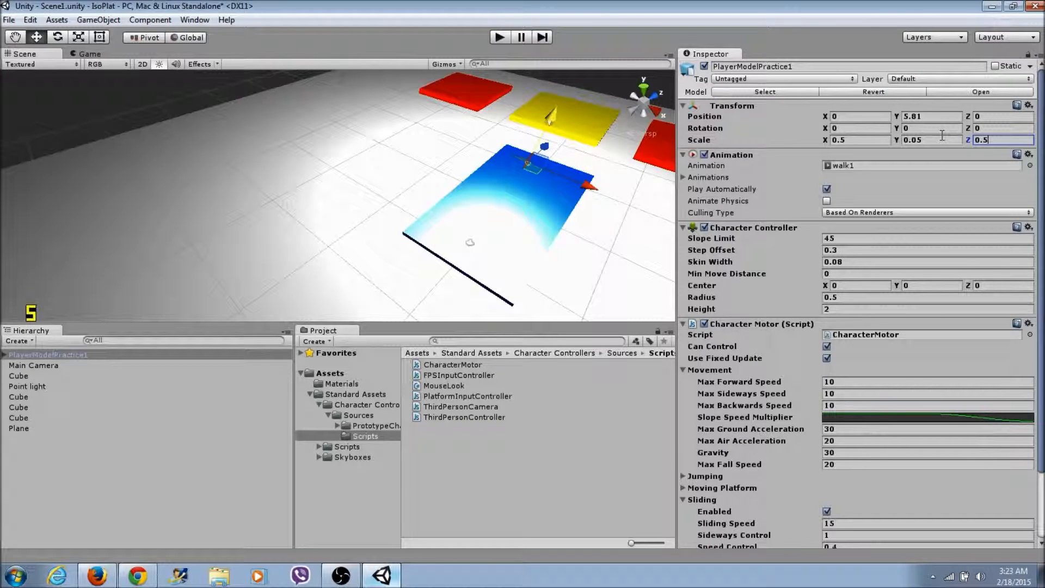
drag(924, 140, 913, 138)
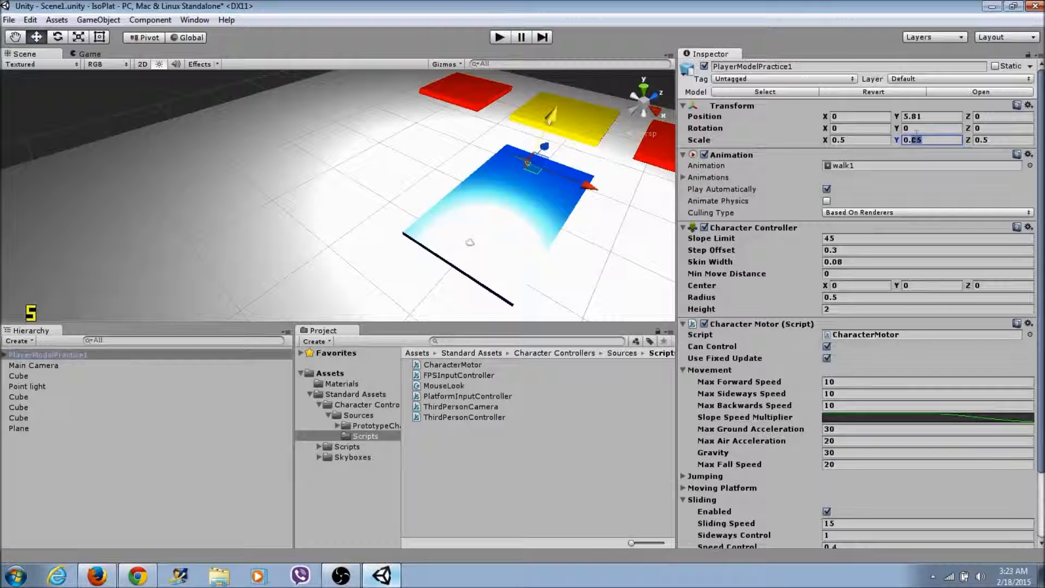
text(5)
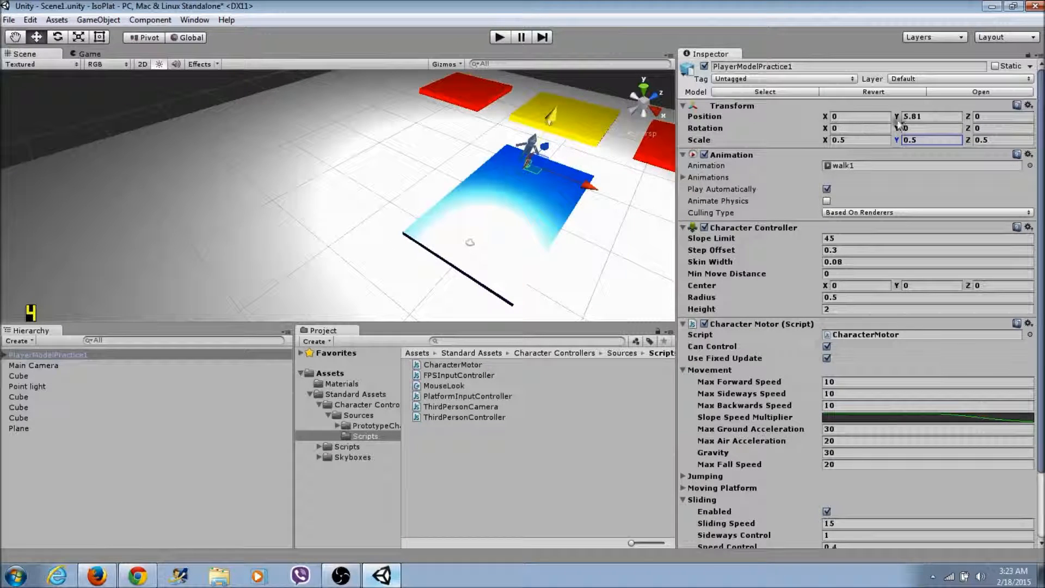
click(919, 115)
text(0)
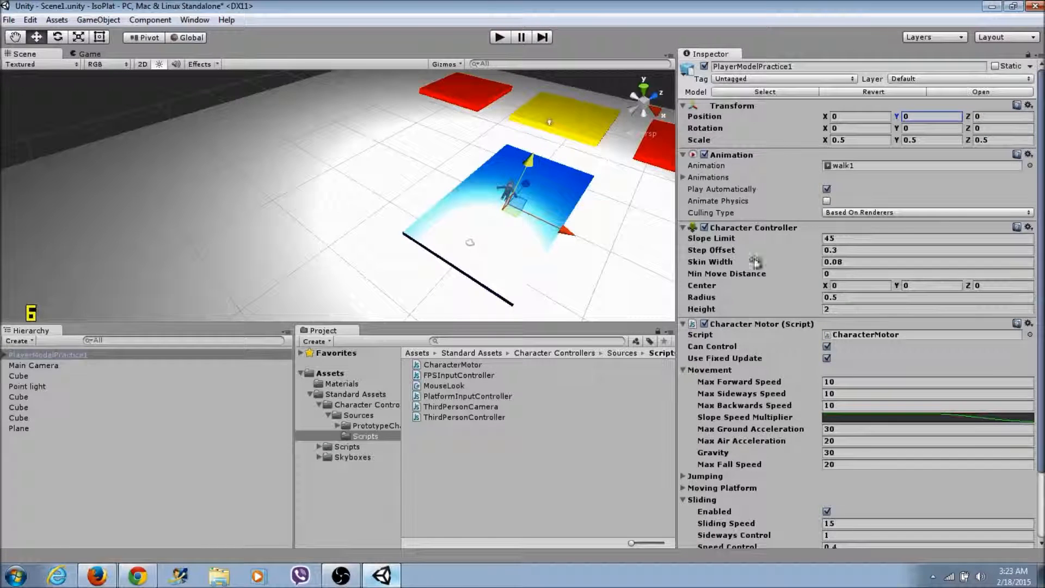
Expand PlayerModelPractice1 and set the position of its child Armature_004 to 0 on all three axes.
click(6, 355)
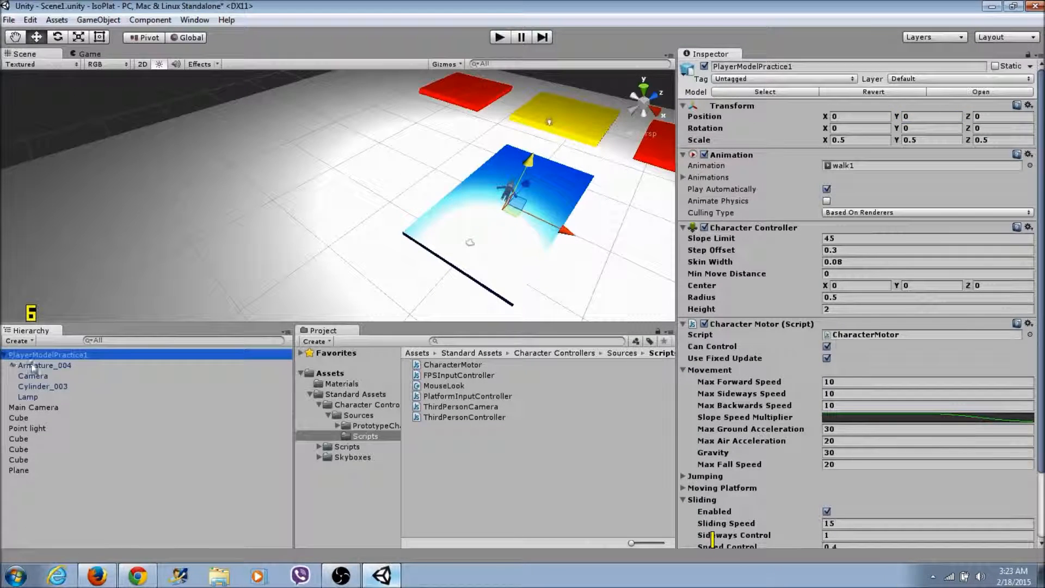
click(33, 365)
click(873, 116)
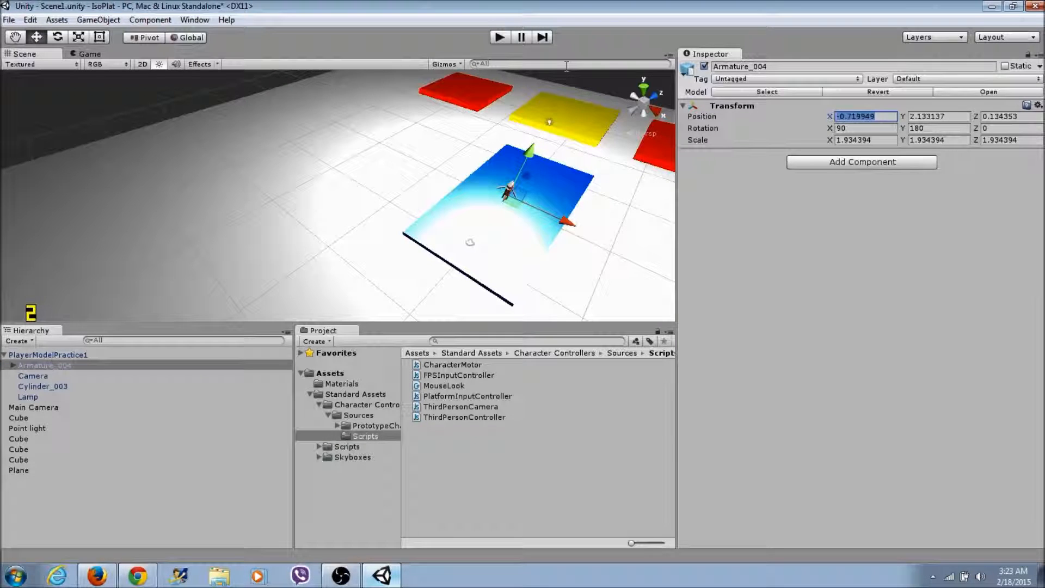
text(0)
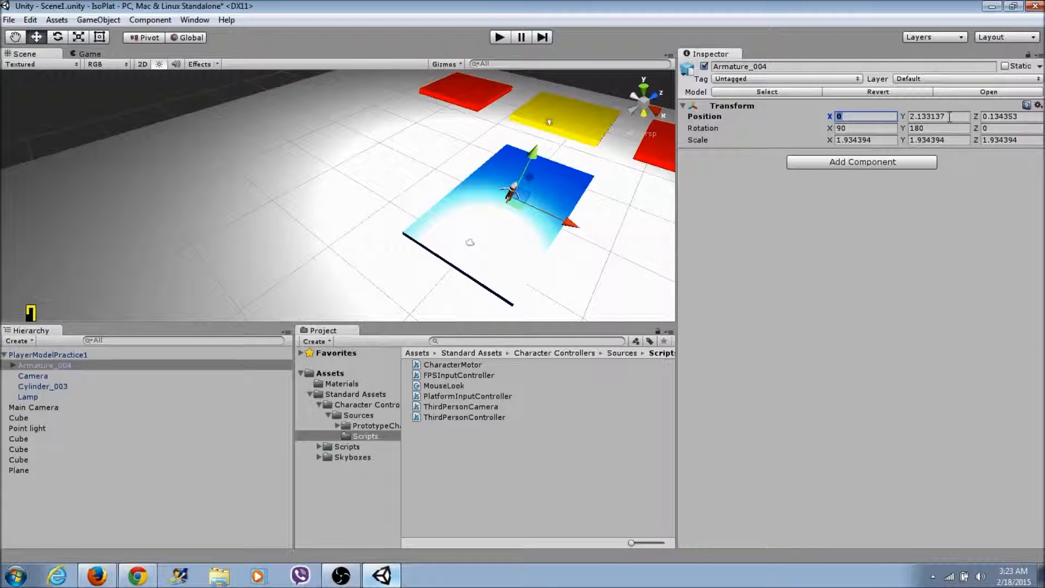
key(Tab)
text(0)
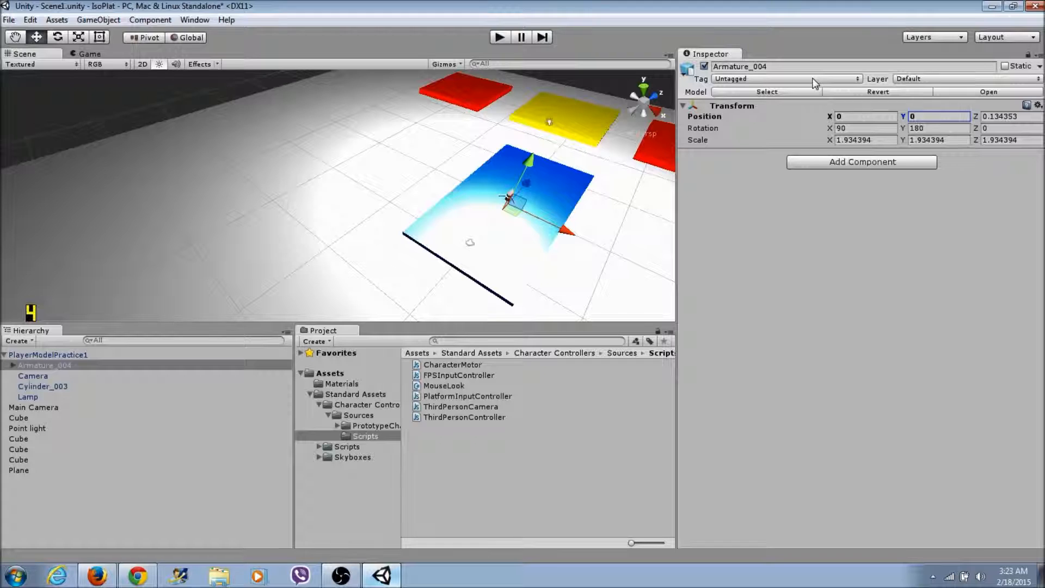
key(Tab)
text(0)
Try raising Armature_004 above the blue platform to a Y position of about 5.35.
mouse_move(517, 228)
middle_down()
mouse_move(586, 166)
mouse_move(393, 175)
mouse_move(304, 251)
mouse_move(389, 220)
middle_up()
scroll(585, 165, up, 2)
scroll(458, 217, up, 3)
mouse_move(457, 217)
middle_down()
mouse_move(588, 155)
mouse_move(707, 168)
middle_up()
mouse_move(601, 164)
middle_down()
mouse_move(586, 156)
mouse_move(485, 186)
middle_up()
drag(548, 114, 568, 80)
Reset Armature_004's Y position to 0.
click(50, 355)
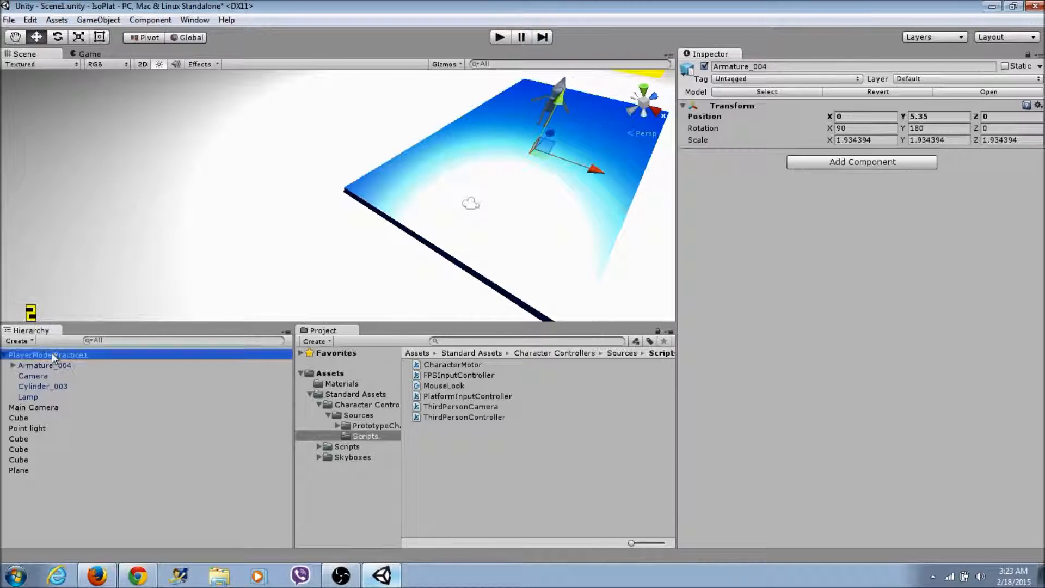
click(46, 366)
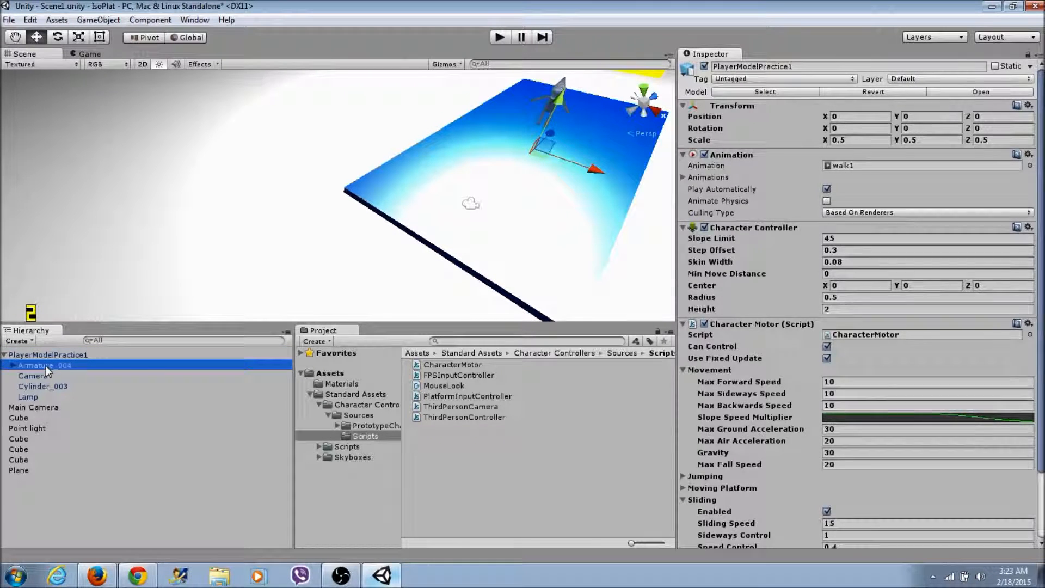
click(934, 116)
text(0)
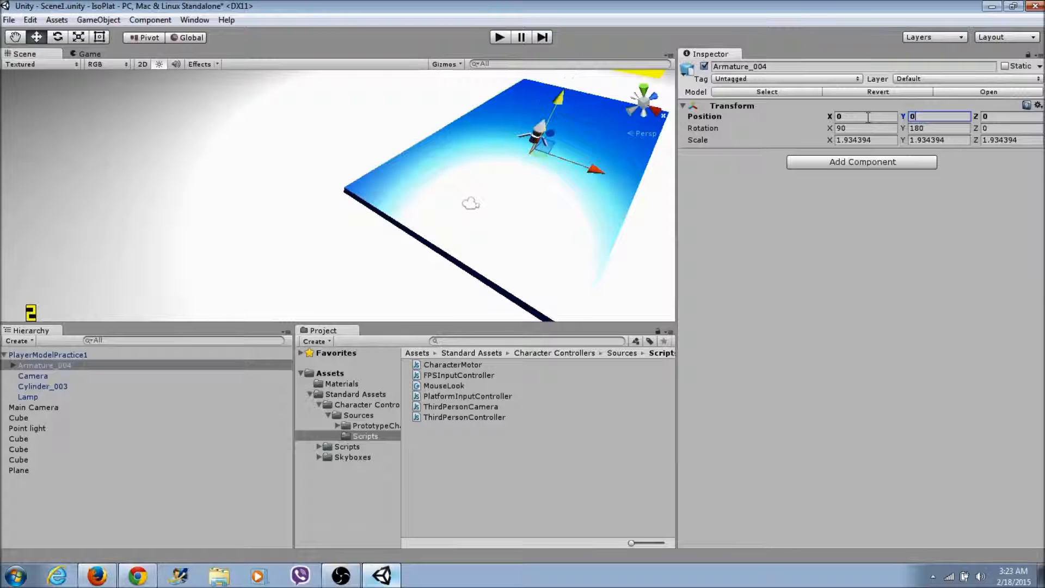
key(Return)
Raise the whole PlayerModelPractice1 object above the blue platform to a Y position of about 4.3.
click(49, 355)
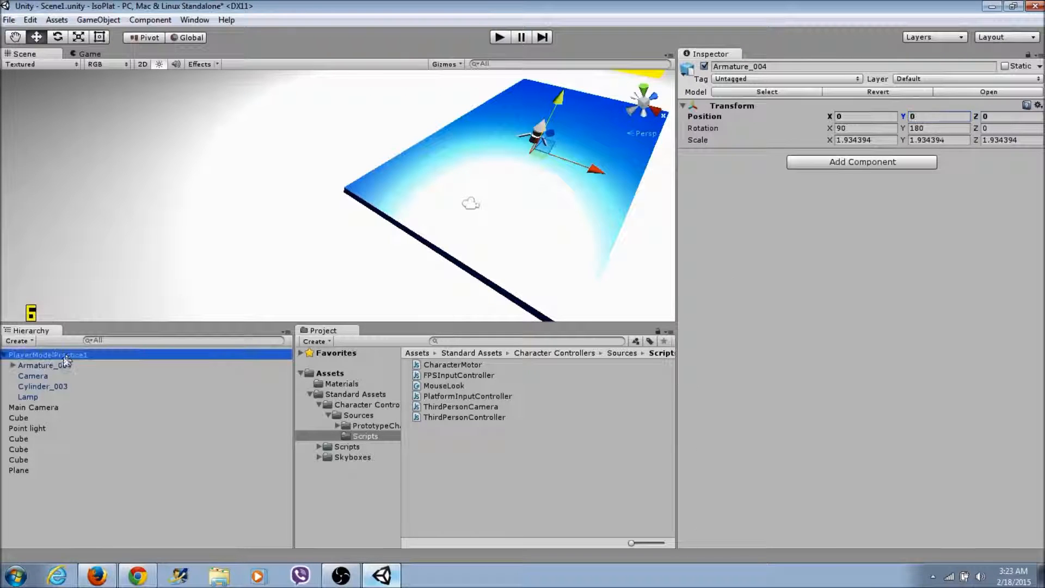
middle_drag(490, 204, 422, 150)
click(462, 79)
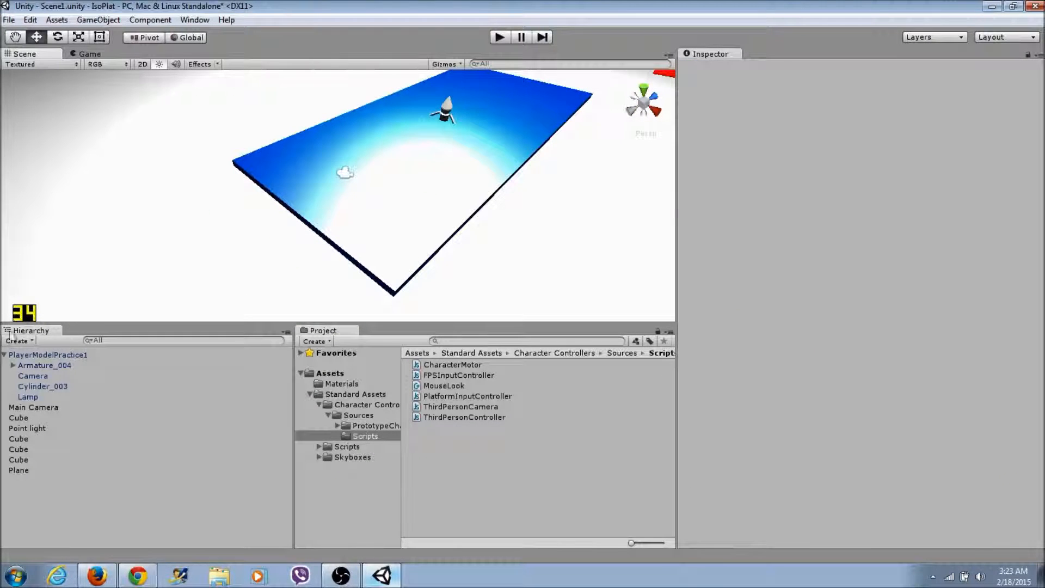
click(59, 364)
click(177, 353)
scroll(406, 215, up, 3)
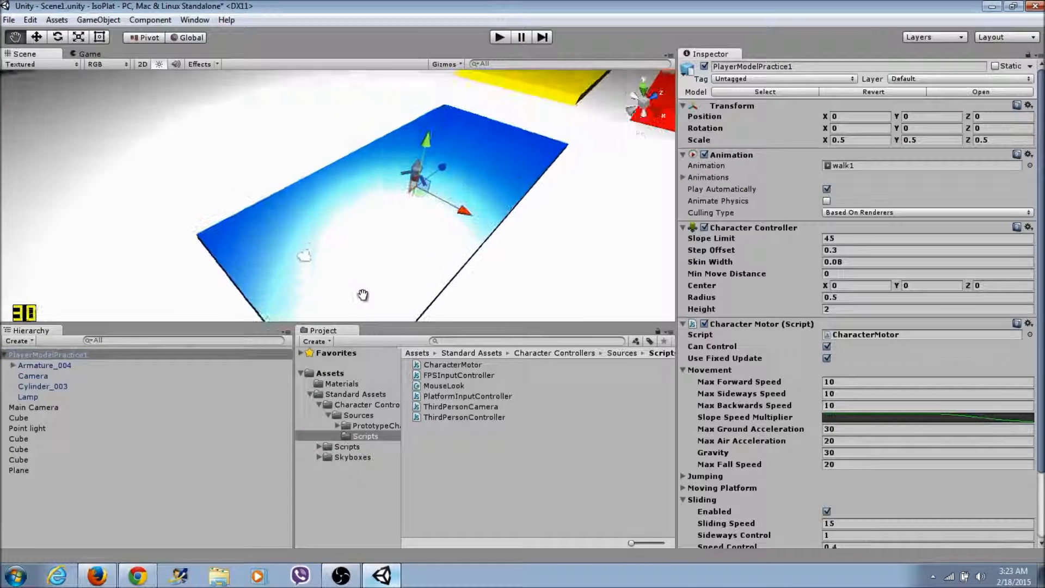
drag(430, 163, 445, 98)
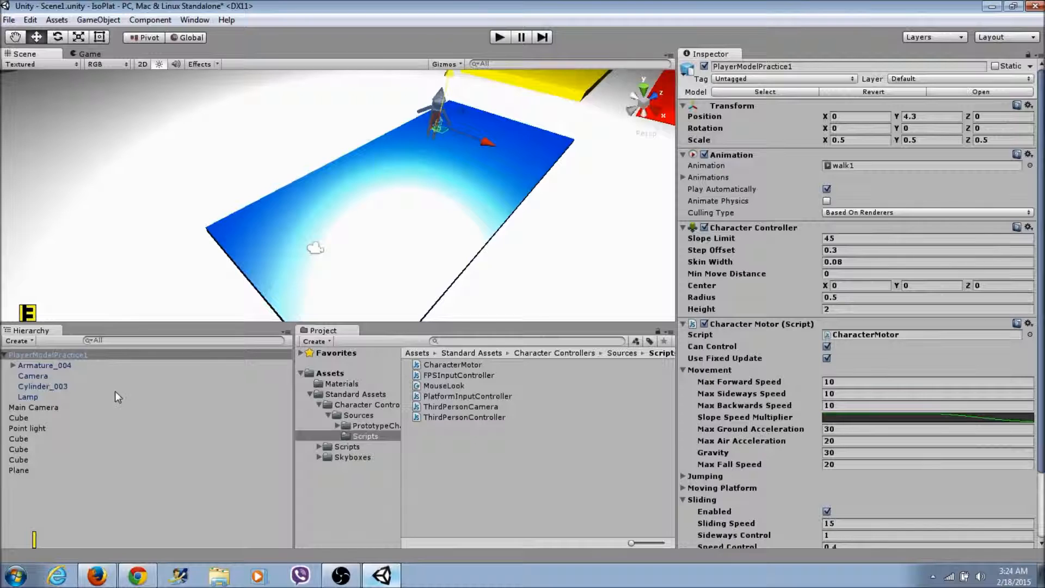
Enlarge the player's Character Controller capsule around the model to a radius of about 1.79 and a height of about 8.74.
click(736, 226)
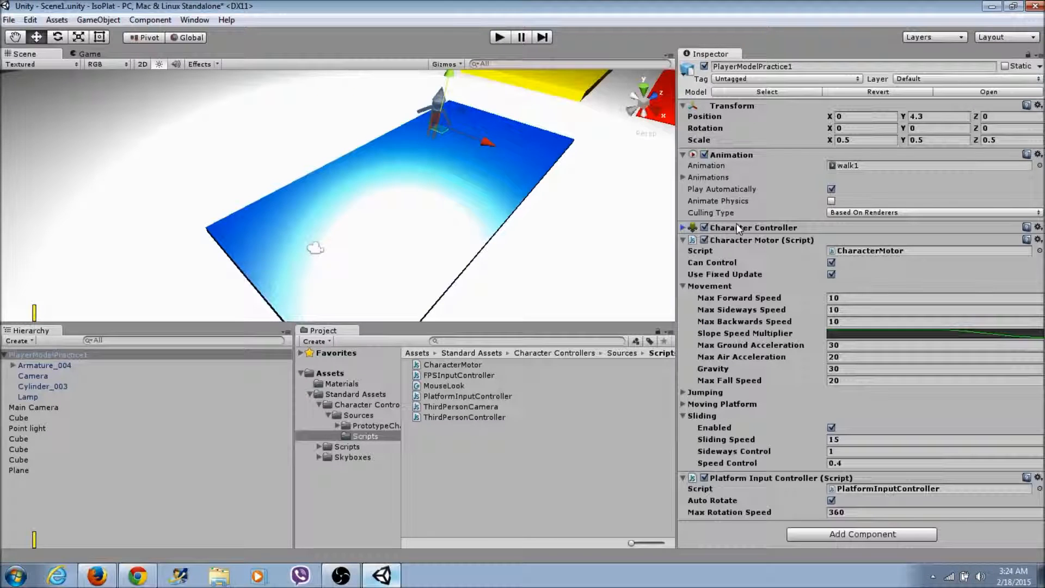
click(727, 228)
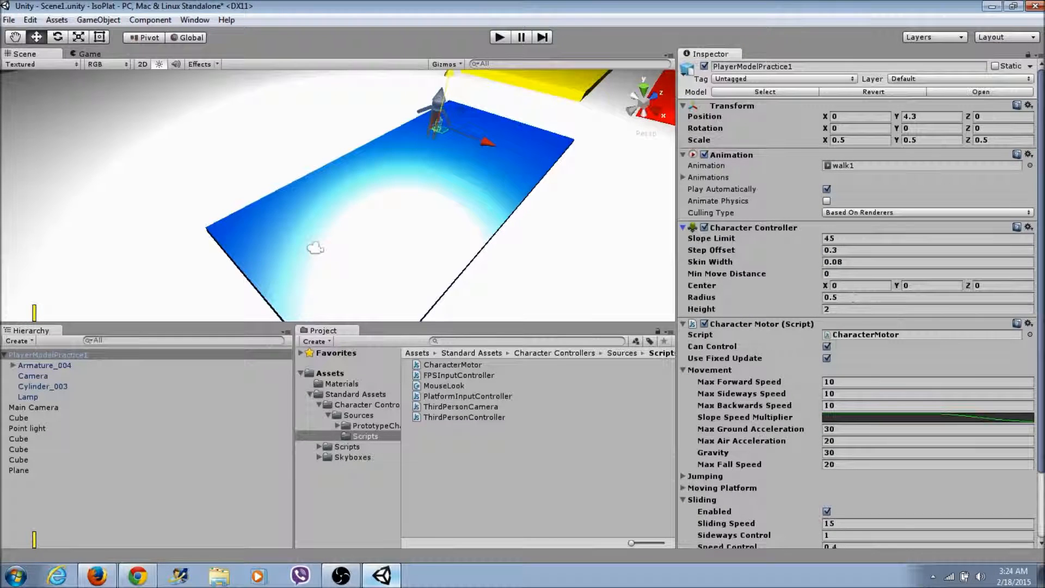
click(814, 301)
drag(815, 300, 972, 296)
drag(815, 298, 826, 298)
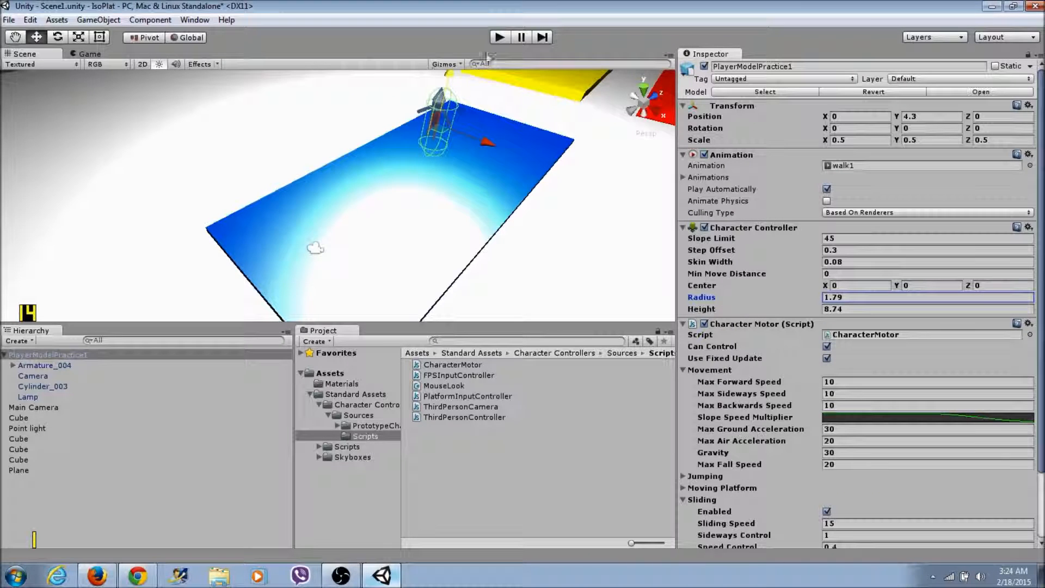
right_drag(369, 108, 407, 100)
middle_drag(272, 172, 424, 143)
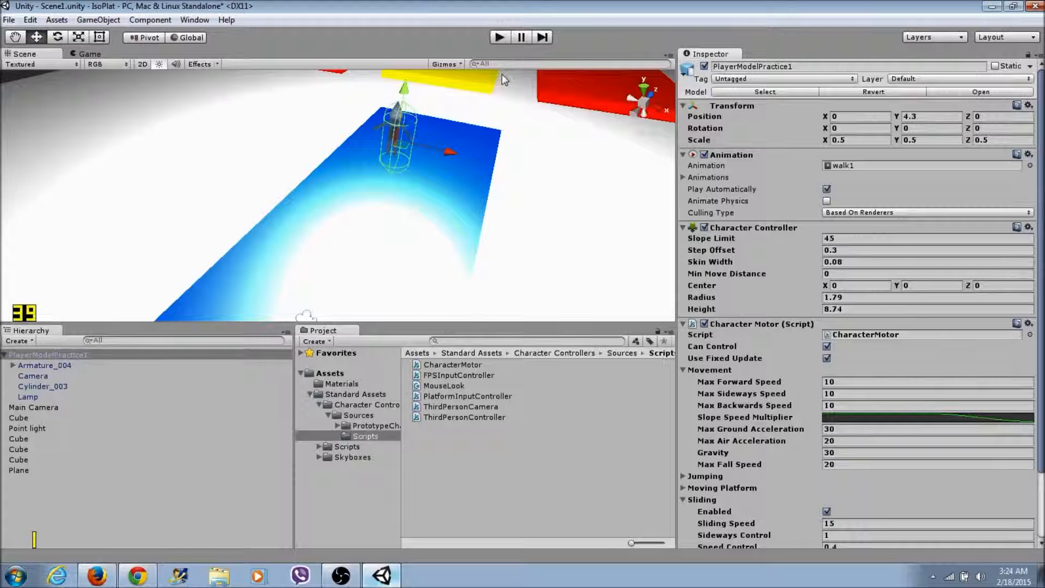
Assign PlayerModelPractice1 as the target of the Main Camera's Smooth Follow script.
click(34, 407)
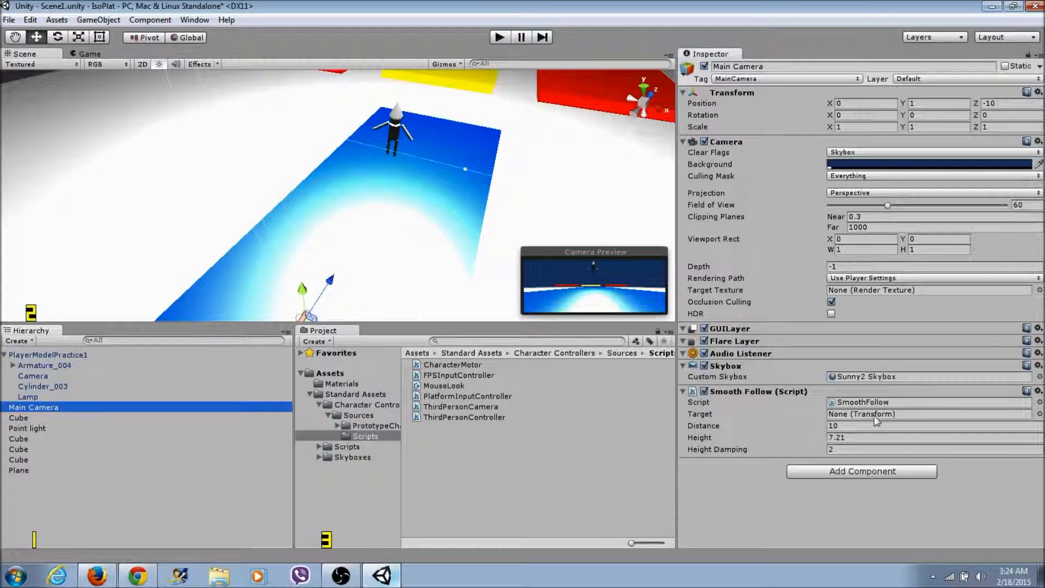
click(1039, 415)
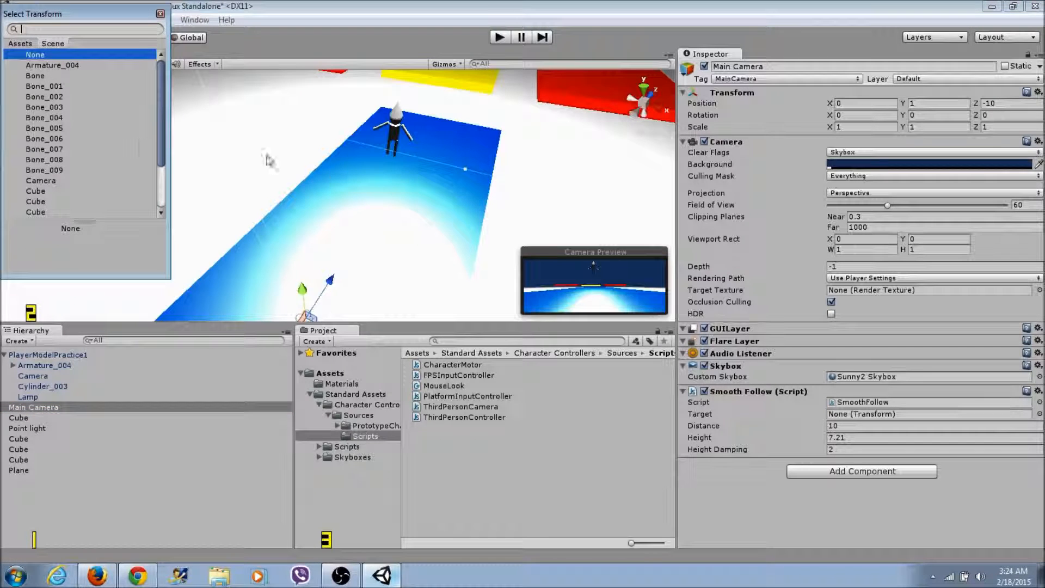
scroll(152, 141, down, 3)
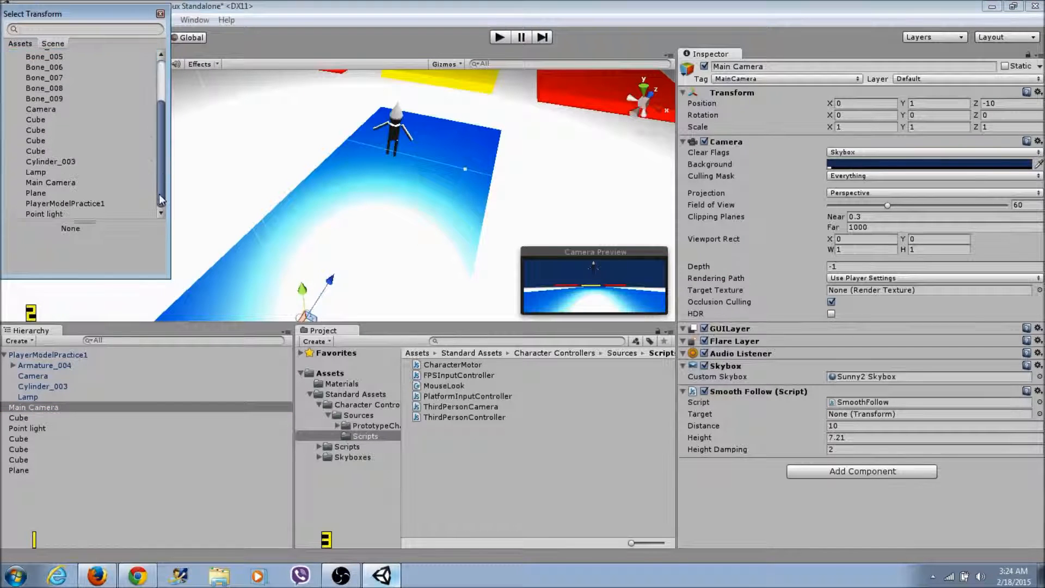
double_click(58, 205)
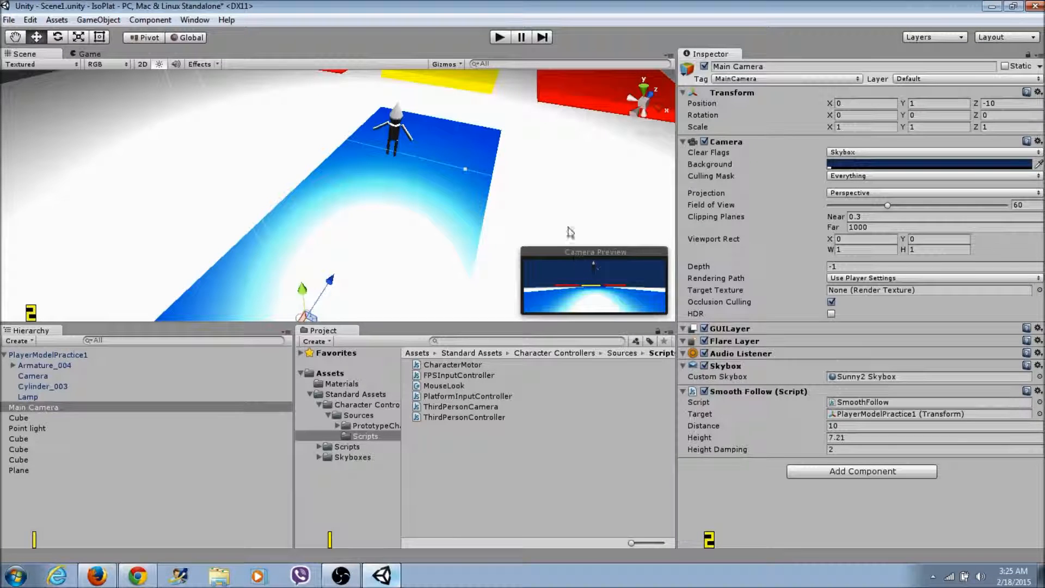
Run the scene and test walking and jumping the character from the blue platform onto the yellow one.
click(499, 37)
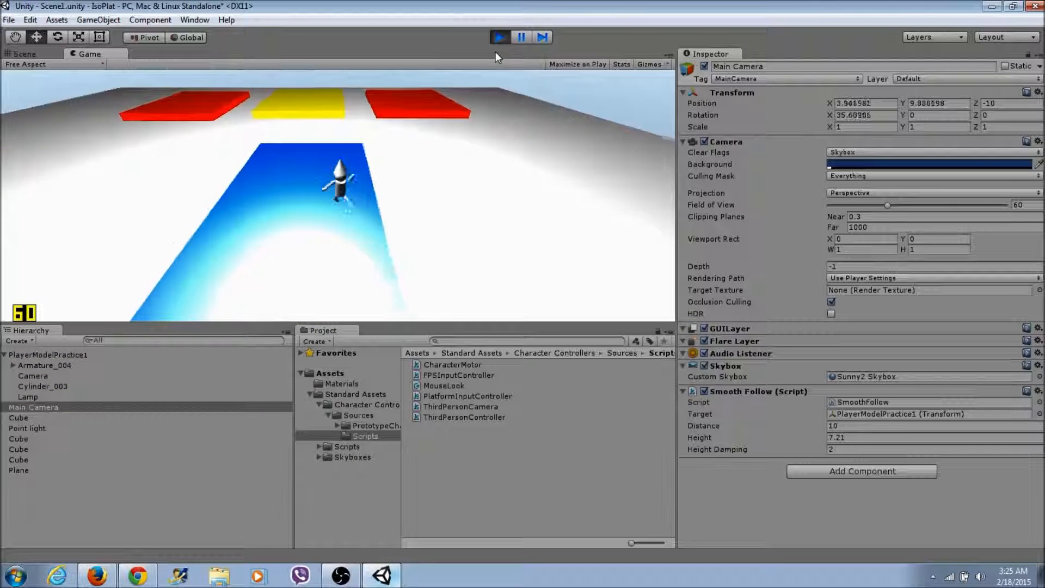
key(a)
key(d)
key(w)
key(space)
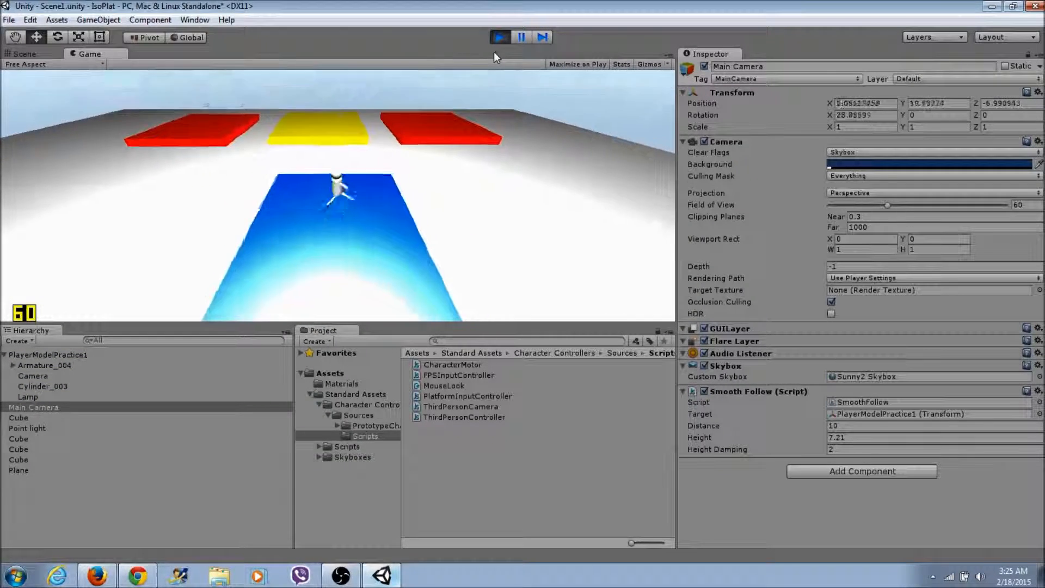
key(w)
key(s)
key(d)
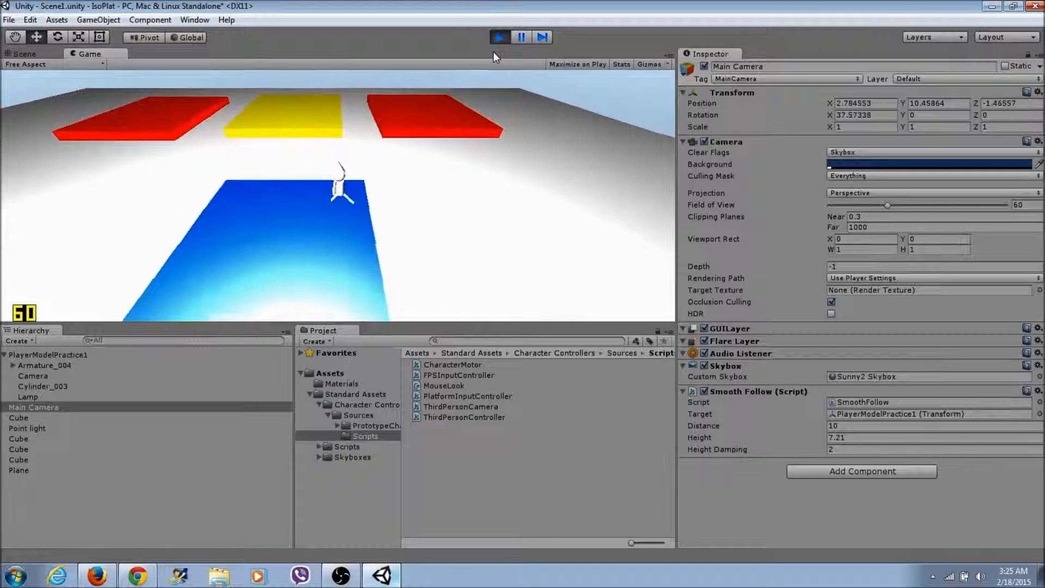
key(s)
key(a)
key(w)
key(d)
key(w)
key(space)
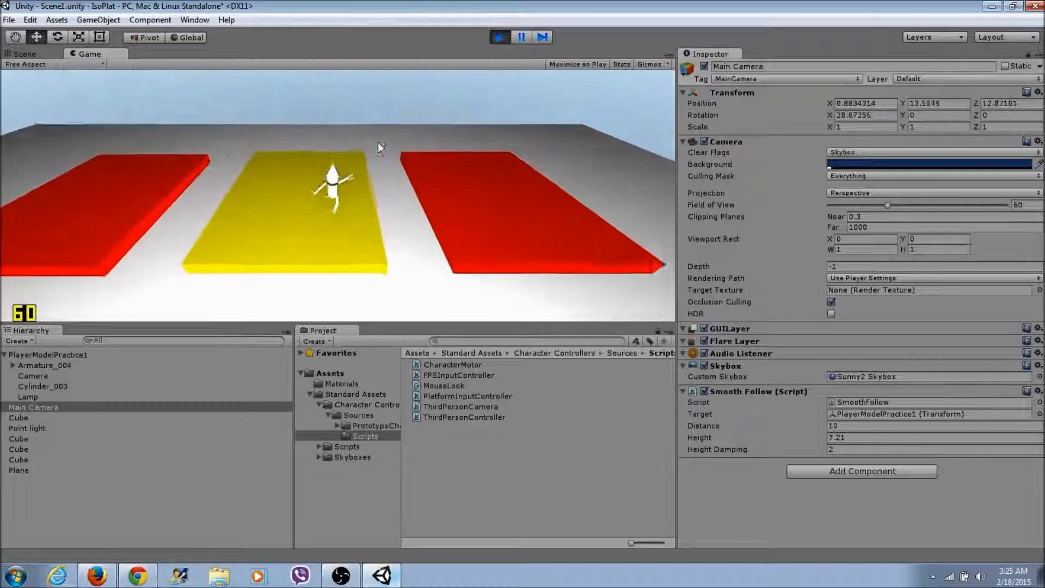
Test moving and jumping the character sideways between the yellow platform and both red platforms.
key(d)
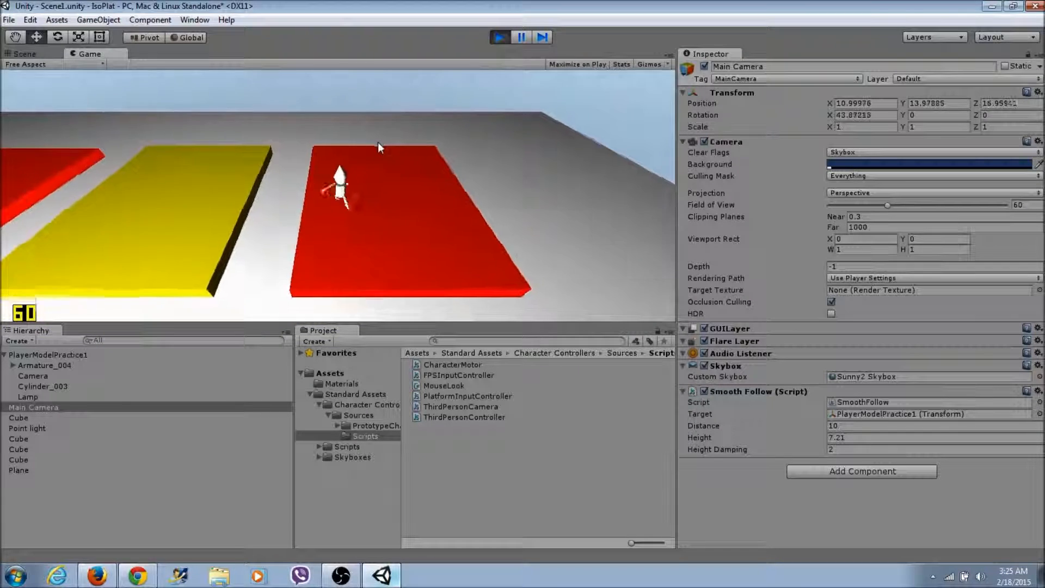
key(a)
key(s)
key(d)
key(a)
key(d)
key(space)
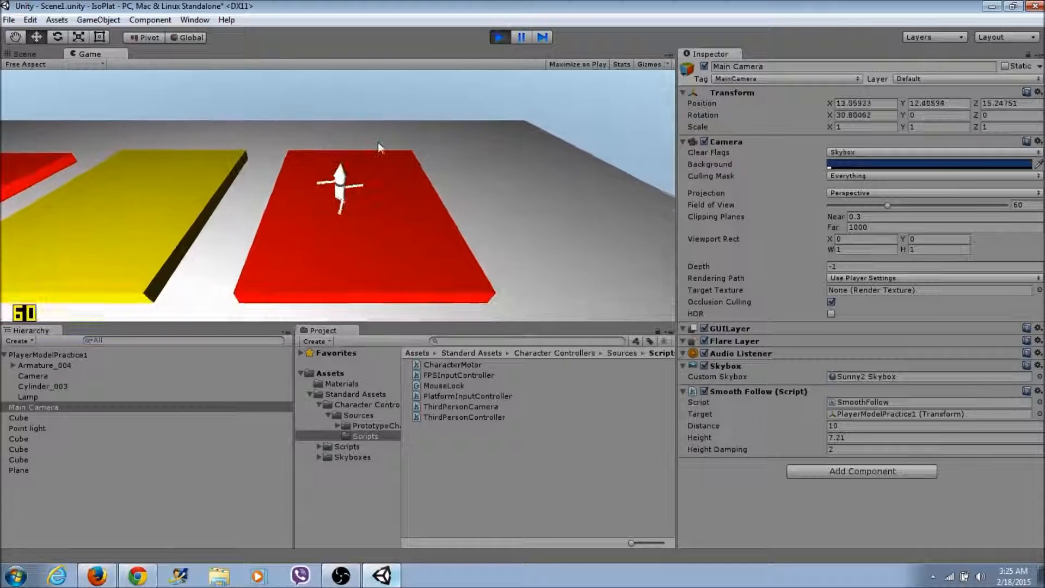
key(a)
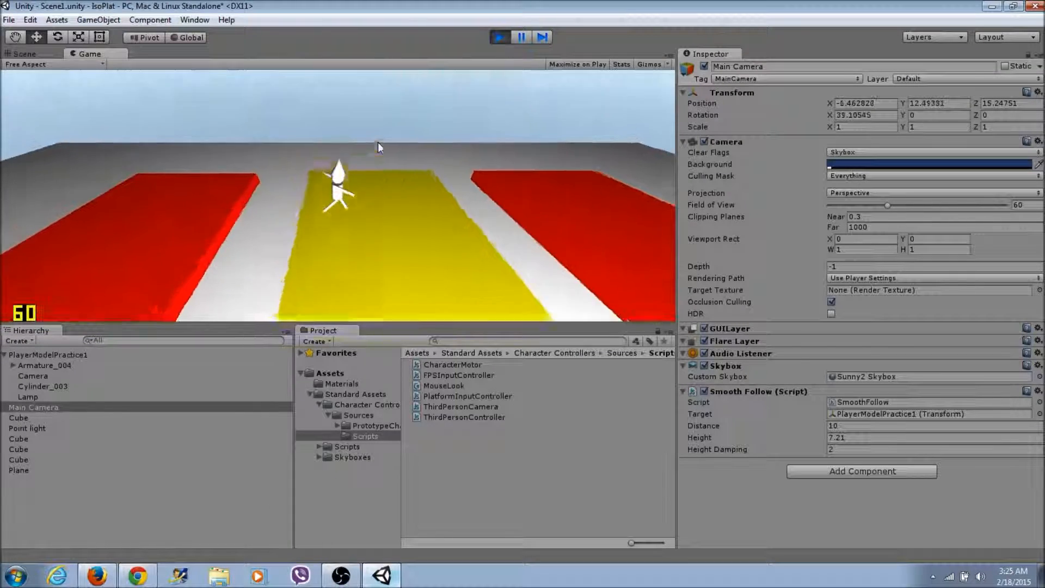
key(a)
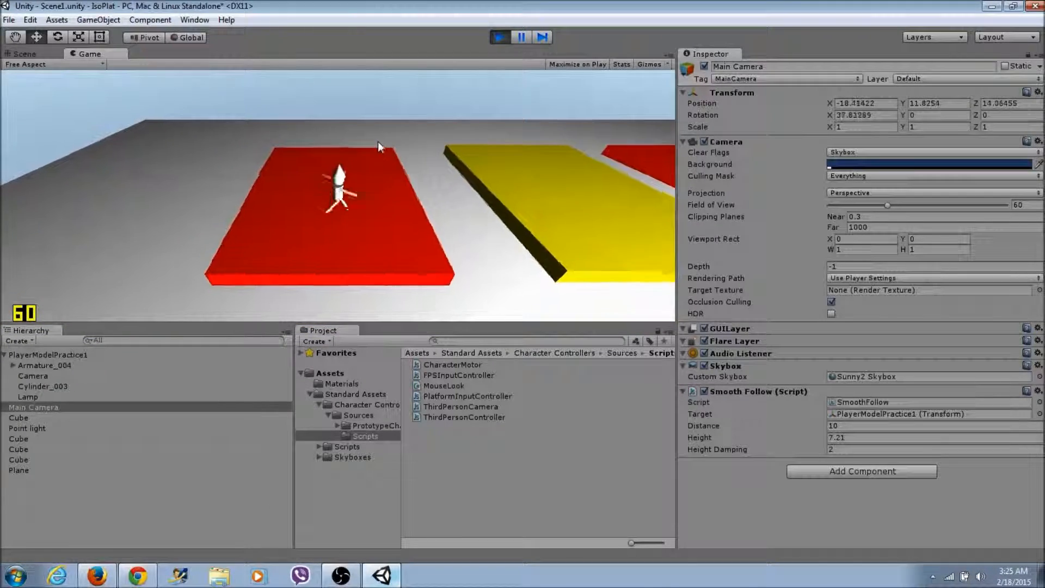
Test moving and jumping the character from the red platform back onto the blue one, and stop the scene.
key(s)
key(space)
key(d)
key(s)
key(d)
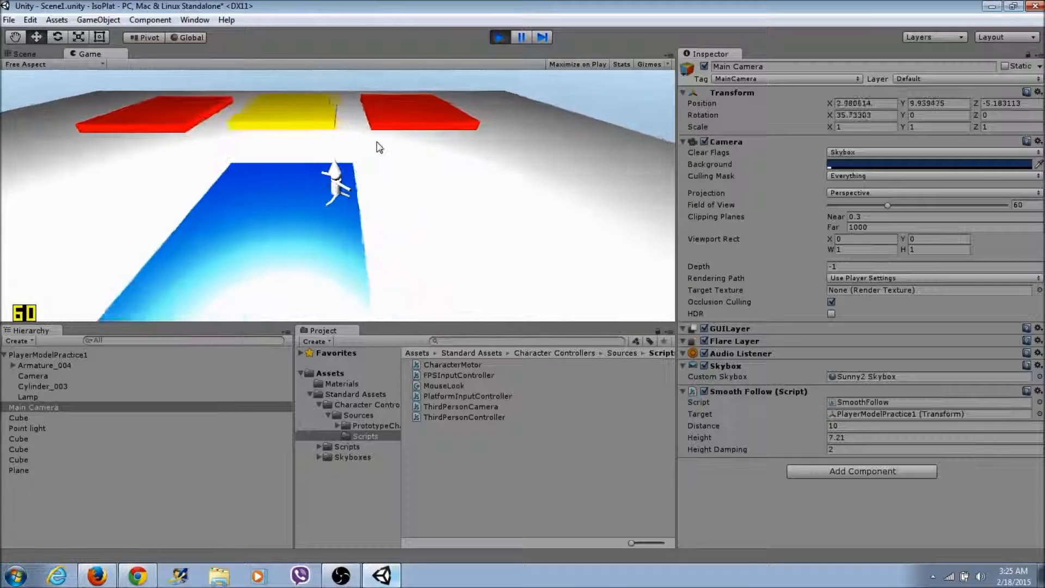
key(d)
click(500, 37)
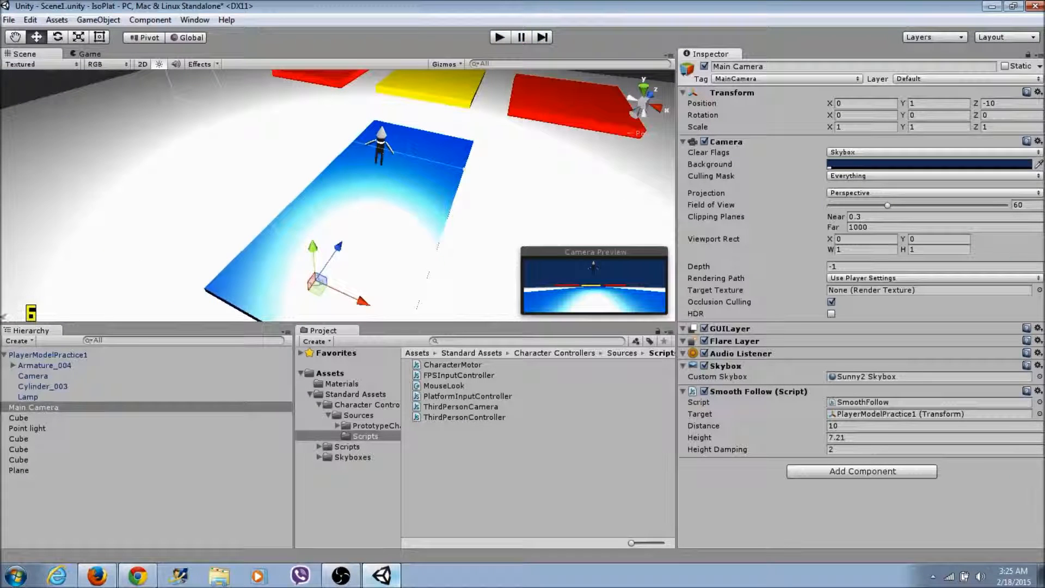
Collapse PlayerModelPractice1 and delete the Point light from the scene.
click(5, 354)
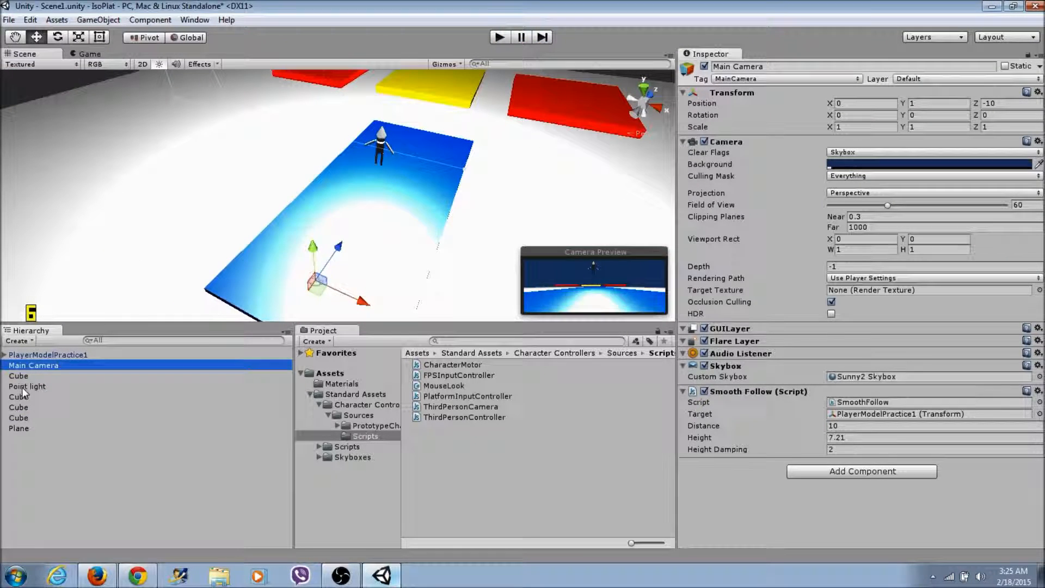
click(22, 386)
right_click(37, 389)
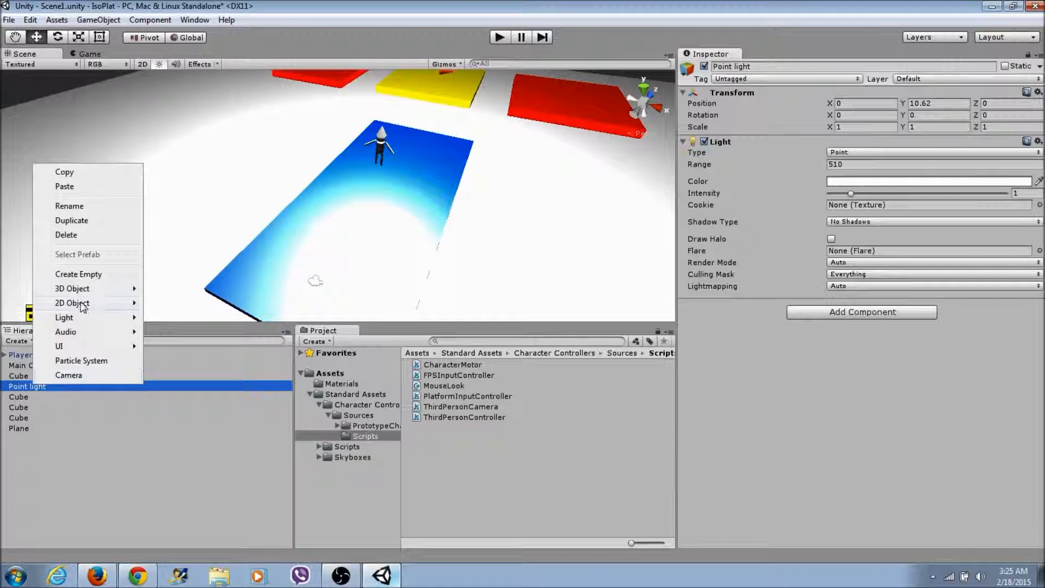
click(79, 238)
middle_drag(329, 173, 355, 280)
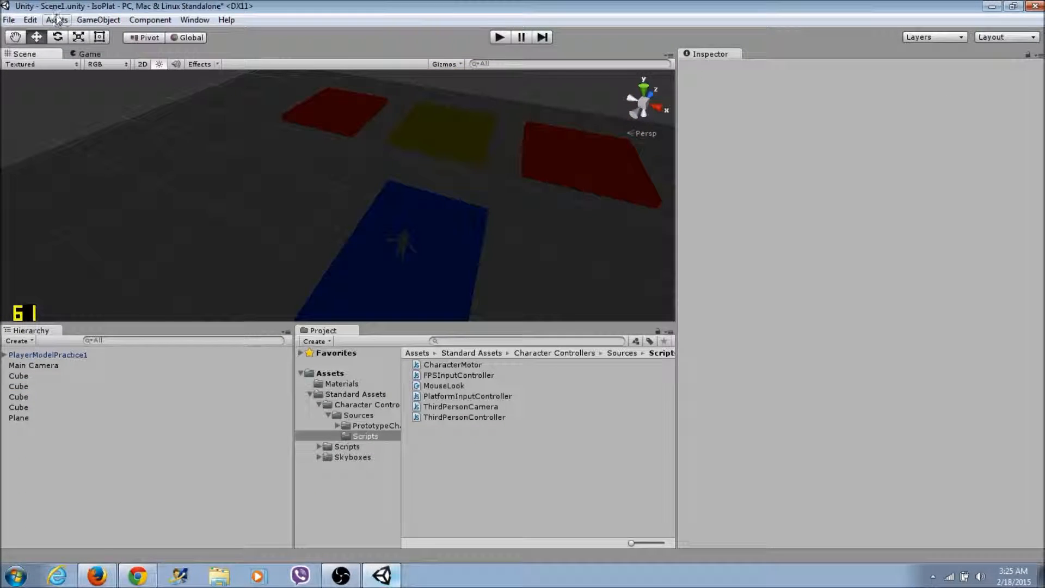
Add a directional light at about X -4.92, Y 15.5, Z -1.56 and set its X rotation to about 20.65.
click(98, 19)
mouse_move(58, 20)
mouse_move(98, 20)
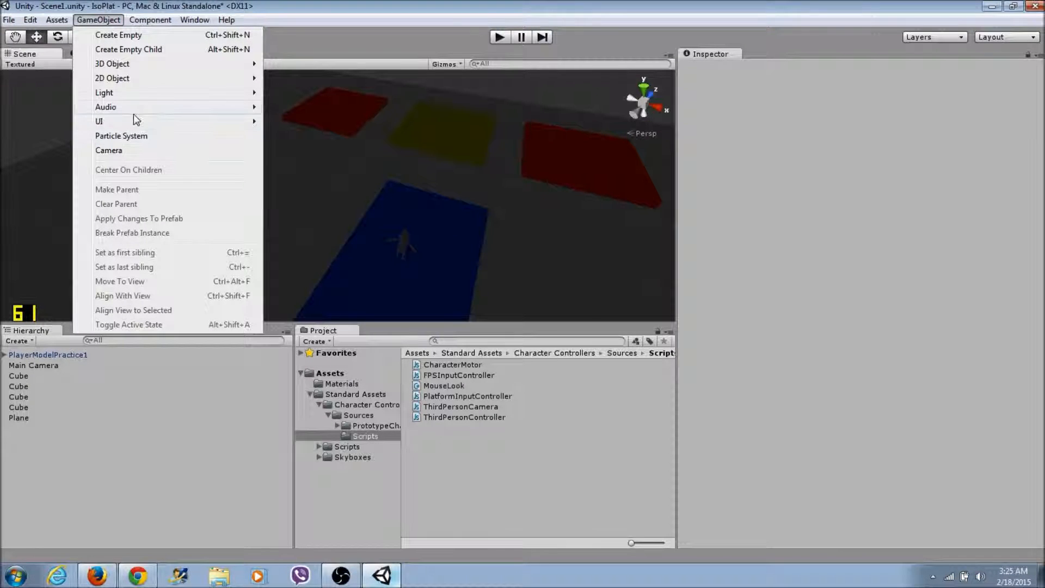
mouse_move(154, 93)
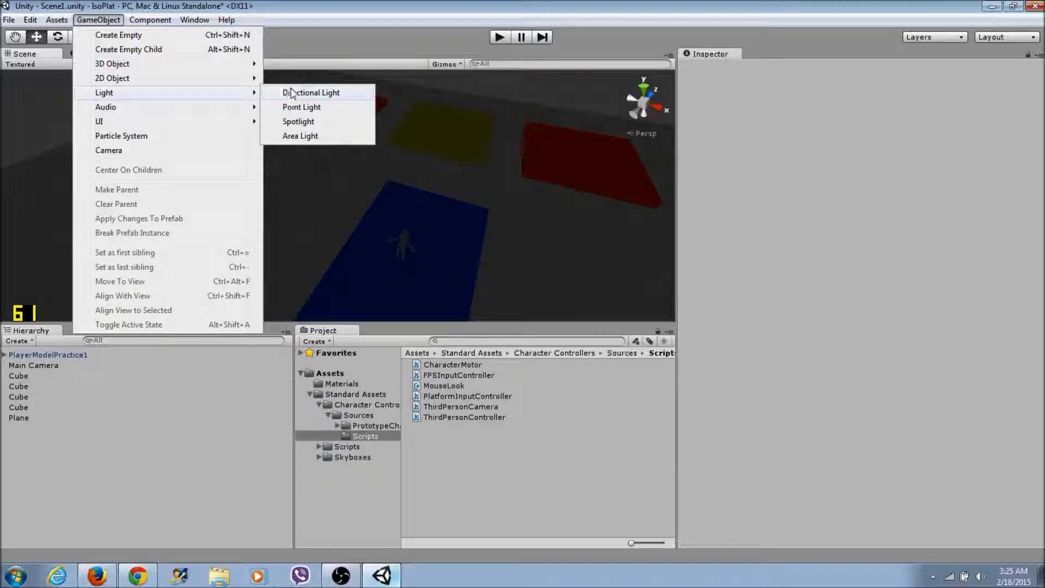
click(289, 93)
drag(342, 179, 294, 101)
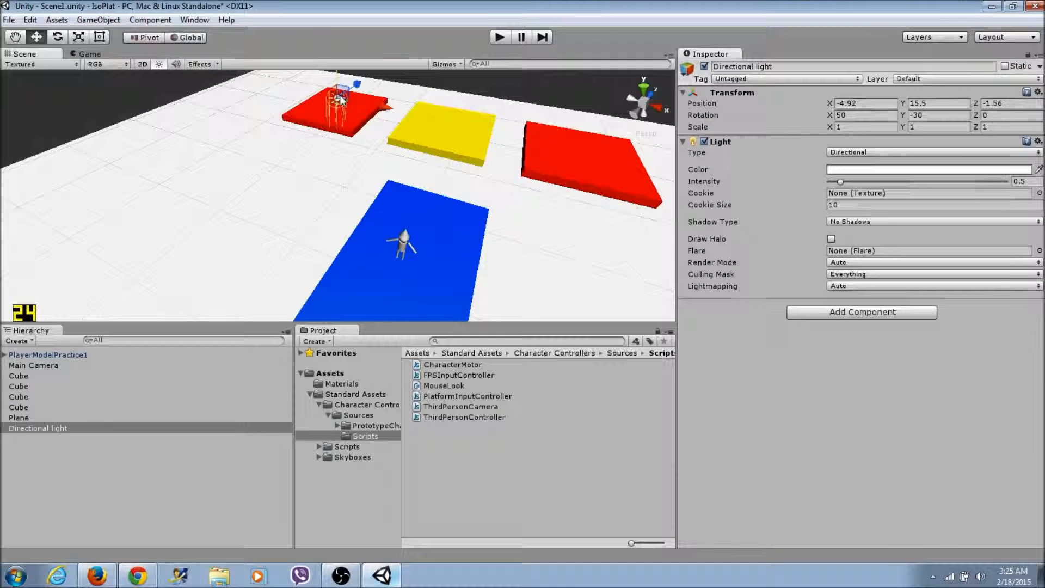
drag(828, 114, 99, 3)
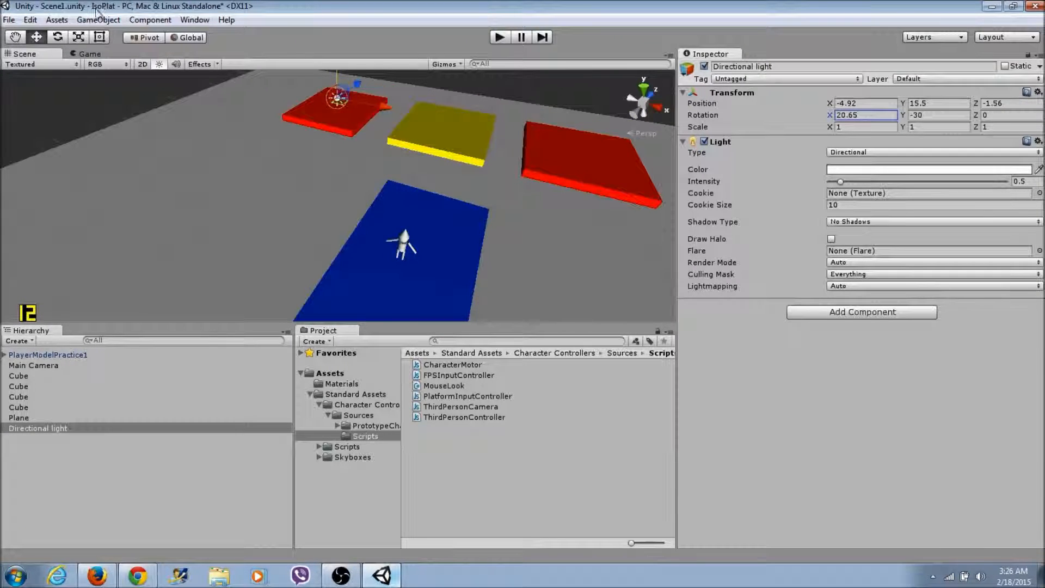
Change the directional light's color to pale yellow with RGB 253, 255, 129.
click(920, 170)
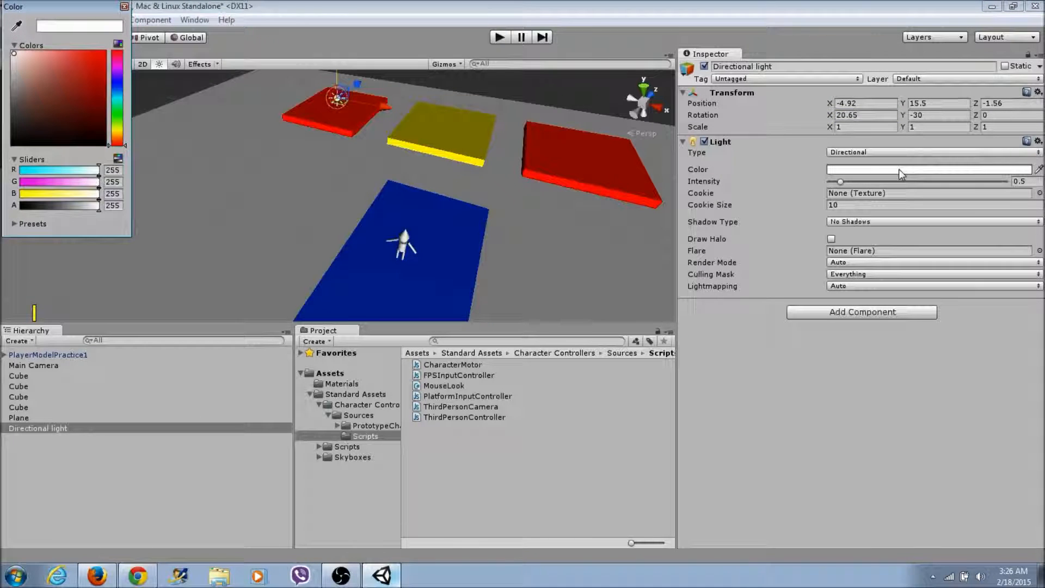
drag(118, 101, 116, 131)
mouse_move(81, 76)
mouse_down()
mouse_move(94, 55)
mouse_move(57, 39)
mouse_up()
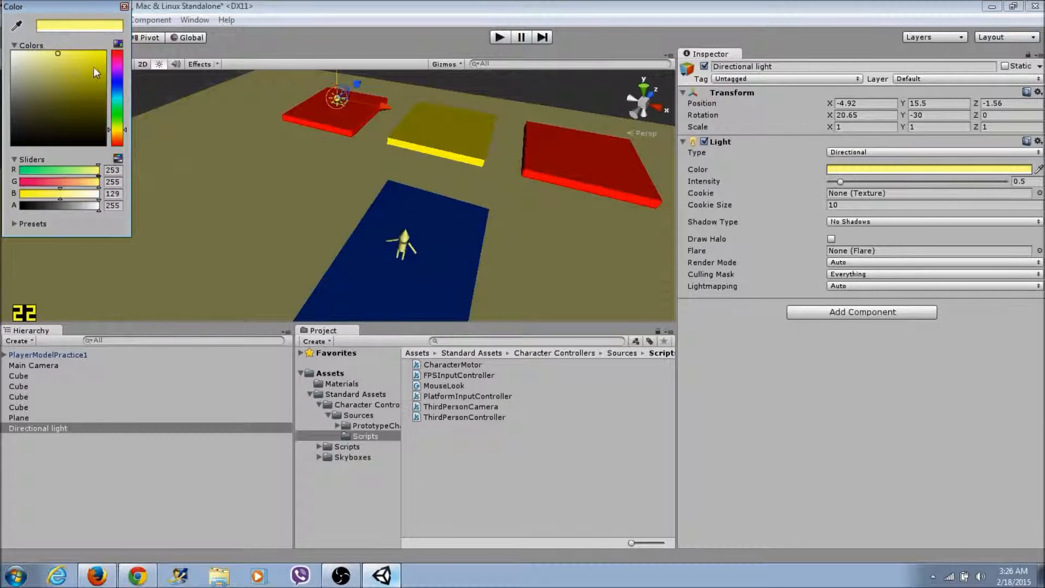
click(253, 37)
middle_drag(292, 229, 220, 231)
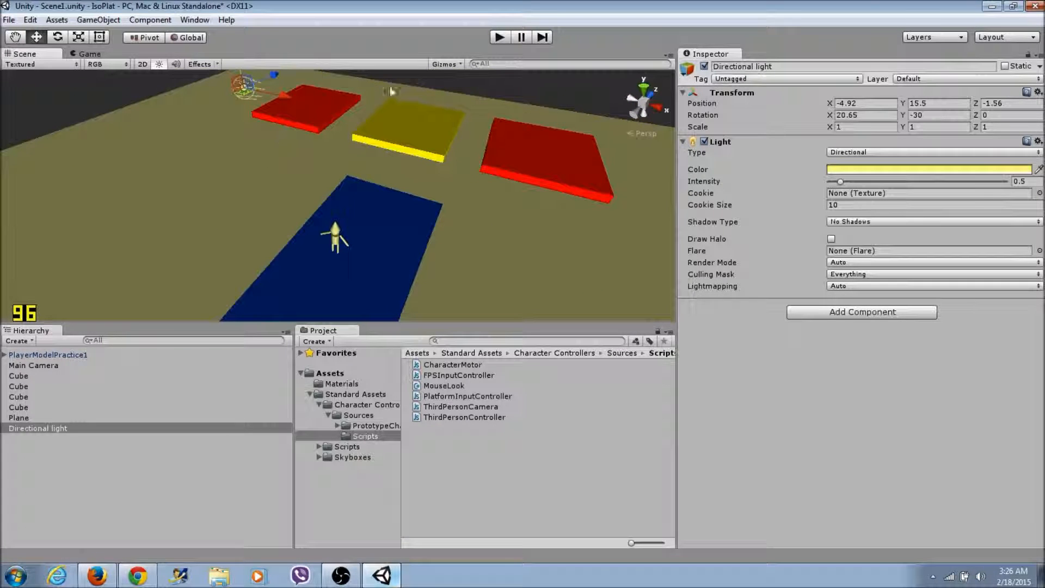
Set the yellow directional light's shadow type to Hard Shadows.
click(98, 20)
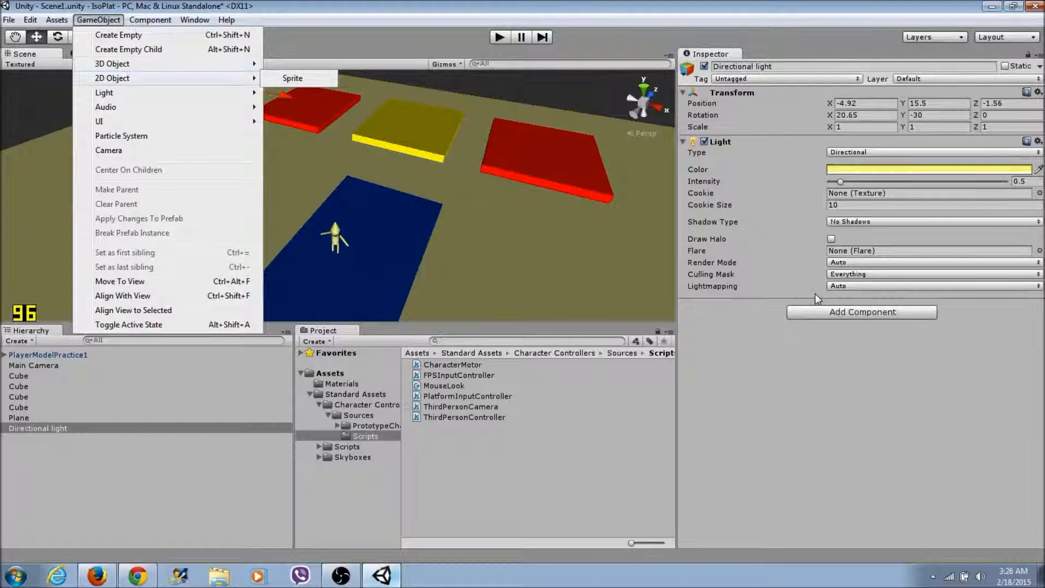
click(847, 361)
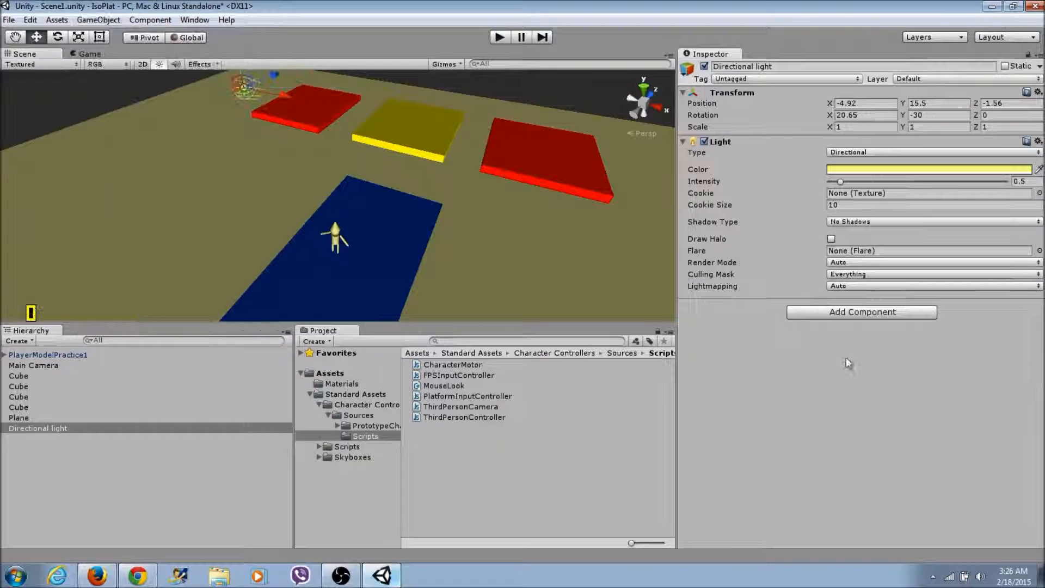
click(1029, 226)
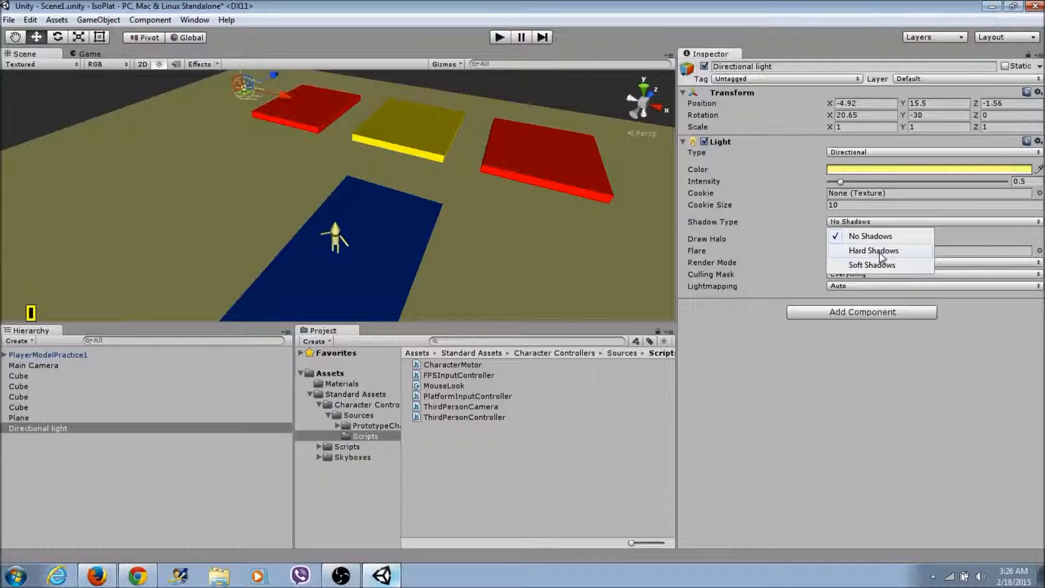
click(882, 252)
middle_drag(380, 220, 448, 189)
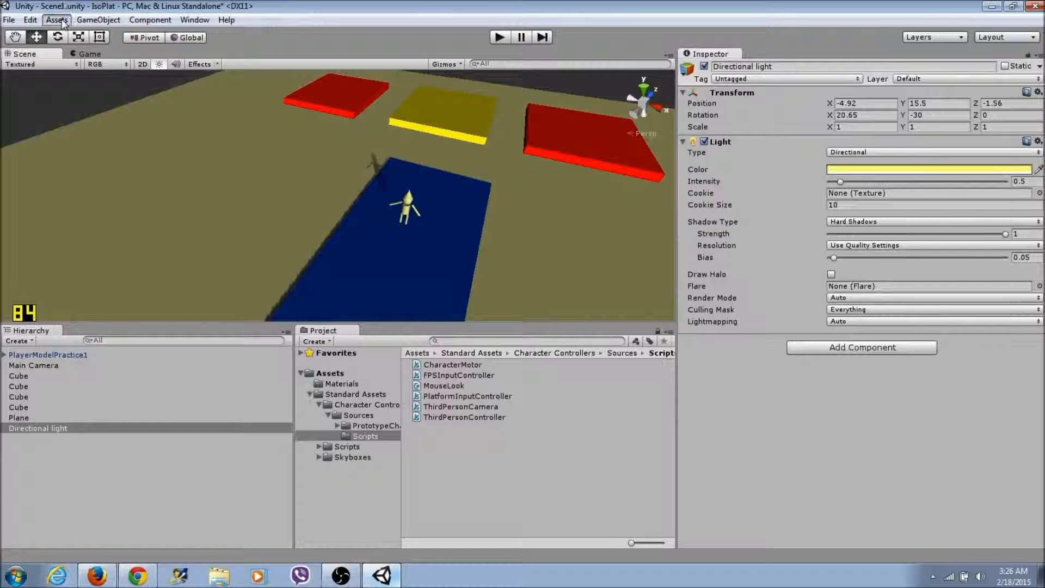
Add a second directional light to the scene and color it light blue.
click(98, 20)
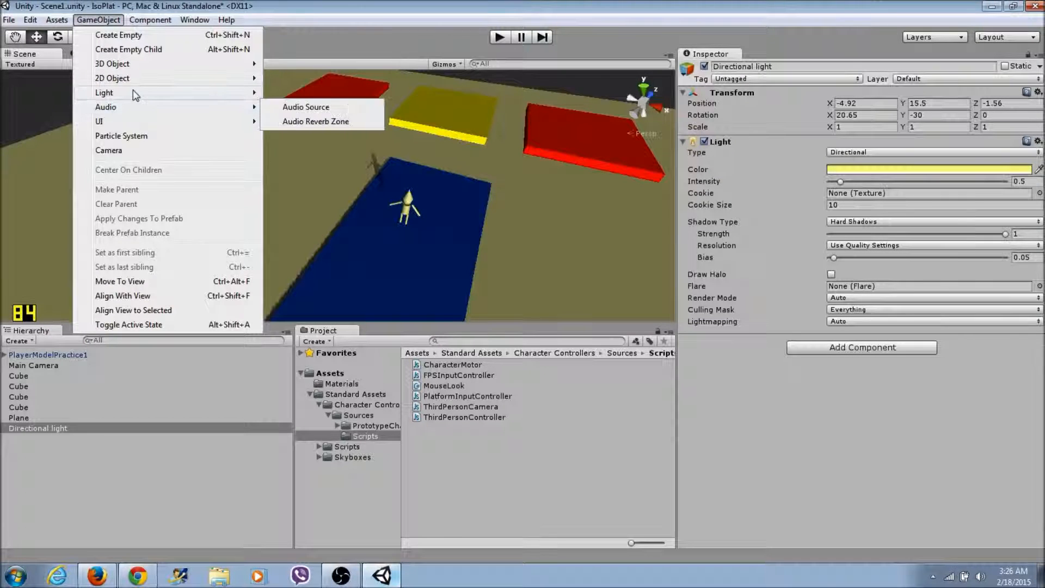
mouse_move(135, 96)
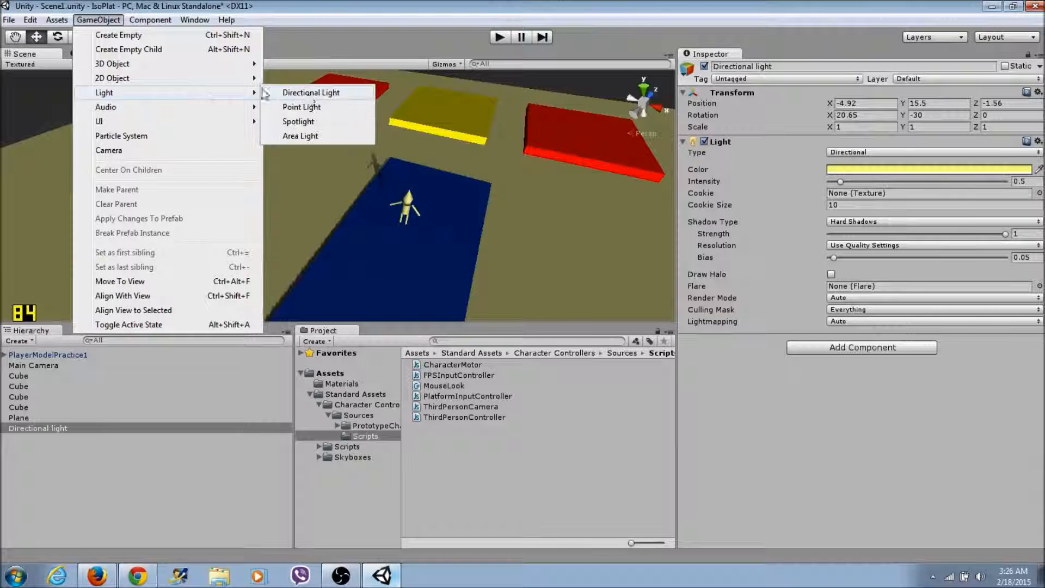
click(315, 93)
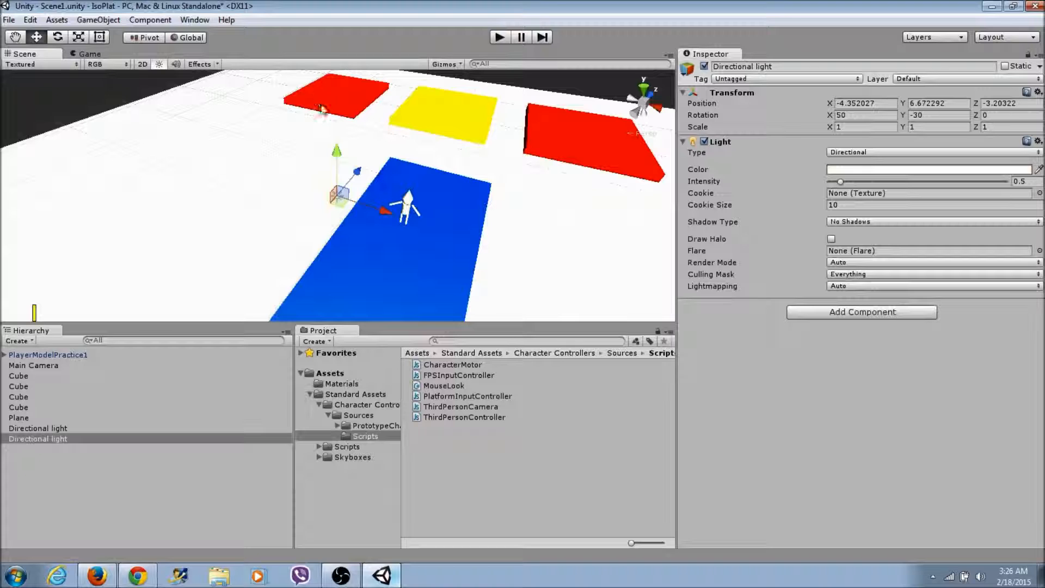
click(896, 170)
click(118, 95)
drag(82, 64, 63, 53)
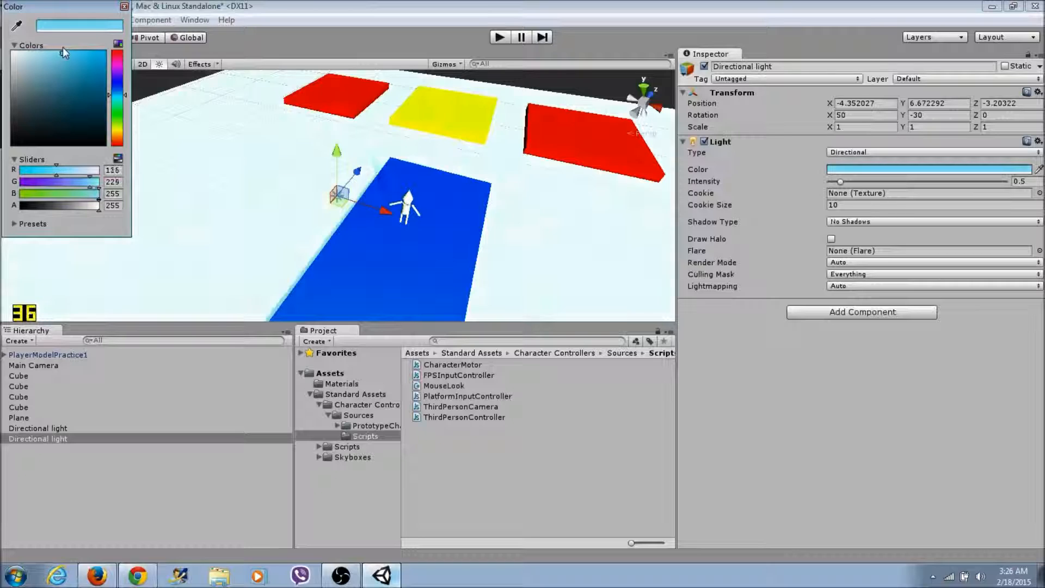
Rotate the blue directional light to about X -160.4, Y -73.92 and Z -69.8.
drag(829, 114, 618, 169)
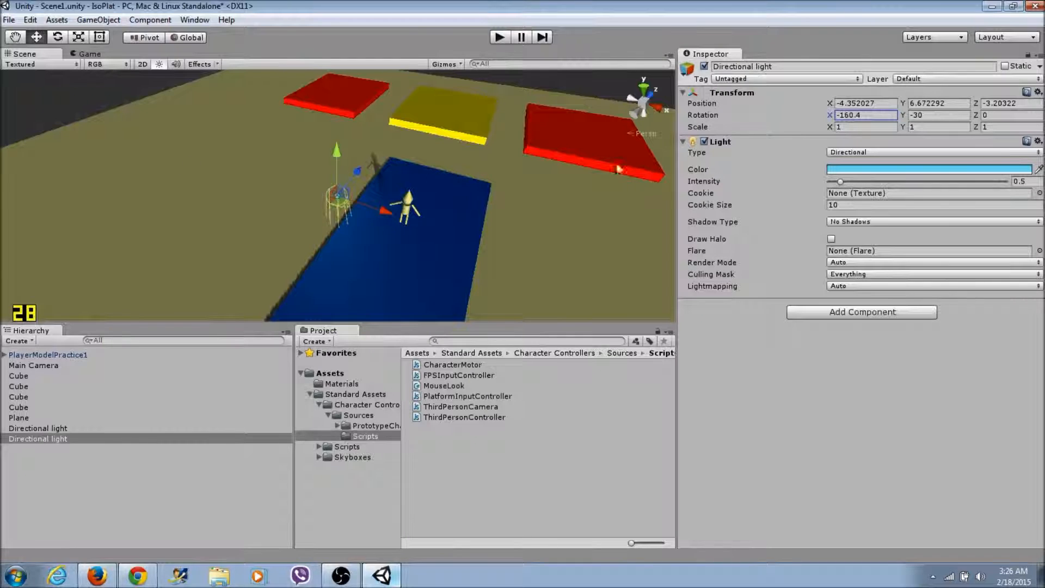
mouse_move(977, 120)
mouse_down()
mouse_move(9, 134)
mouse_move(978, 133)
mouse_up()
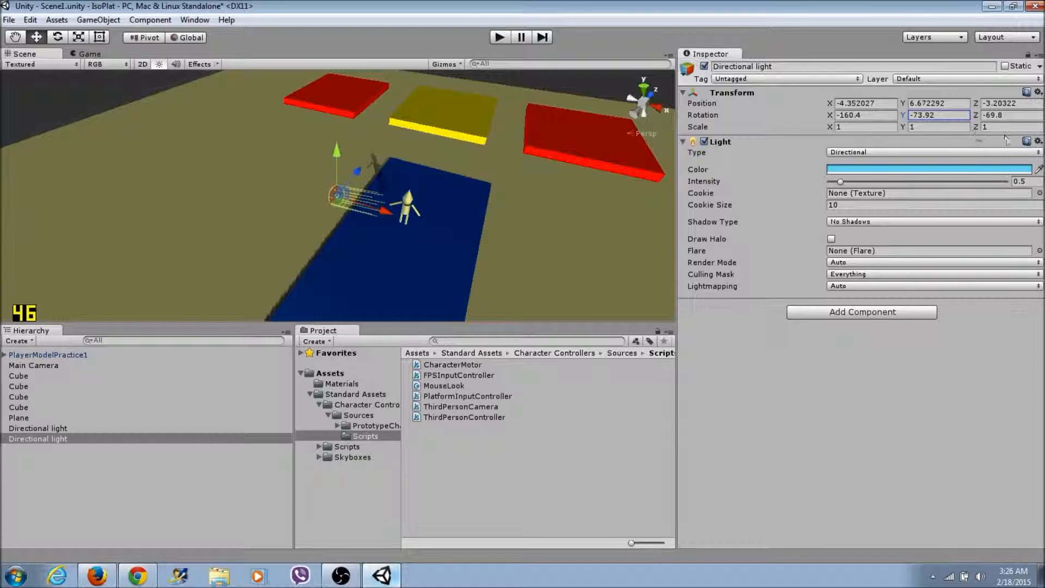
Set the yellow directional light's X scale to about -16.1 and its Y rotation to about -83.2.
click(57, 427)
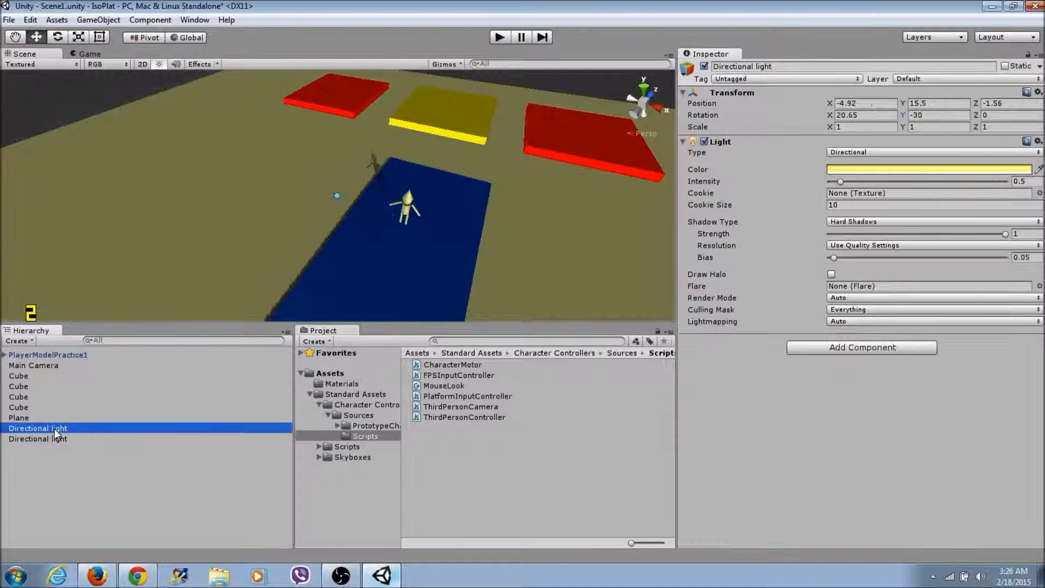
click(43, 438)
click(44, 417)
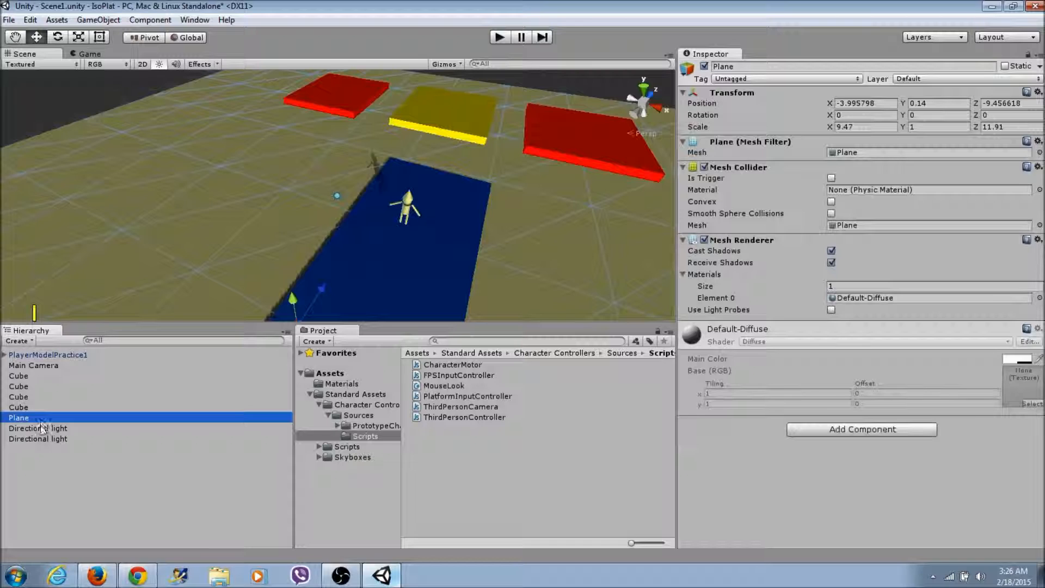
click(44, 428)
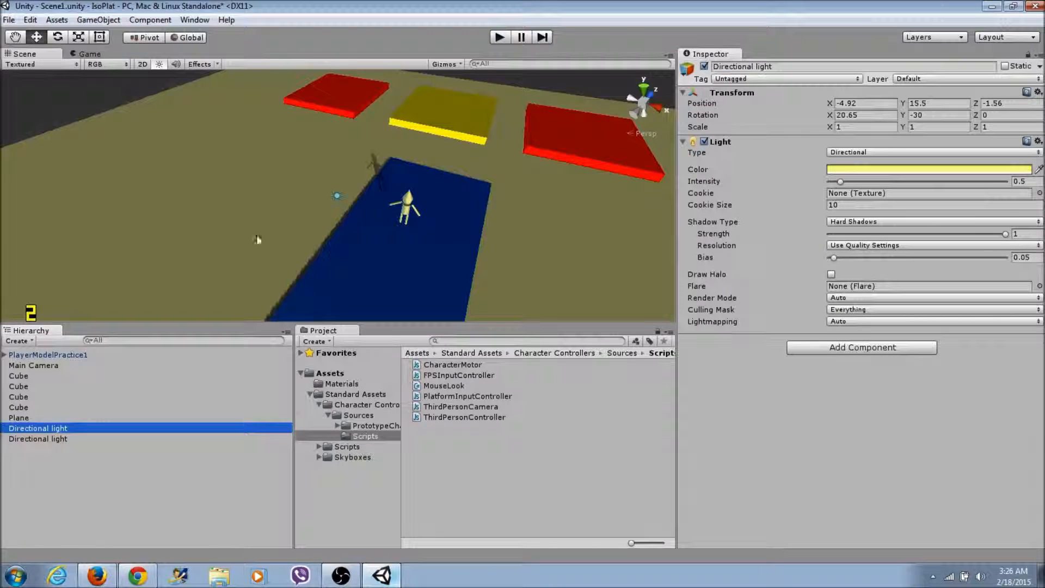
click(337, 195)
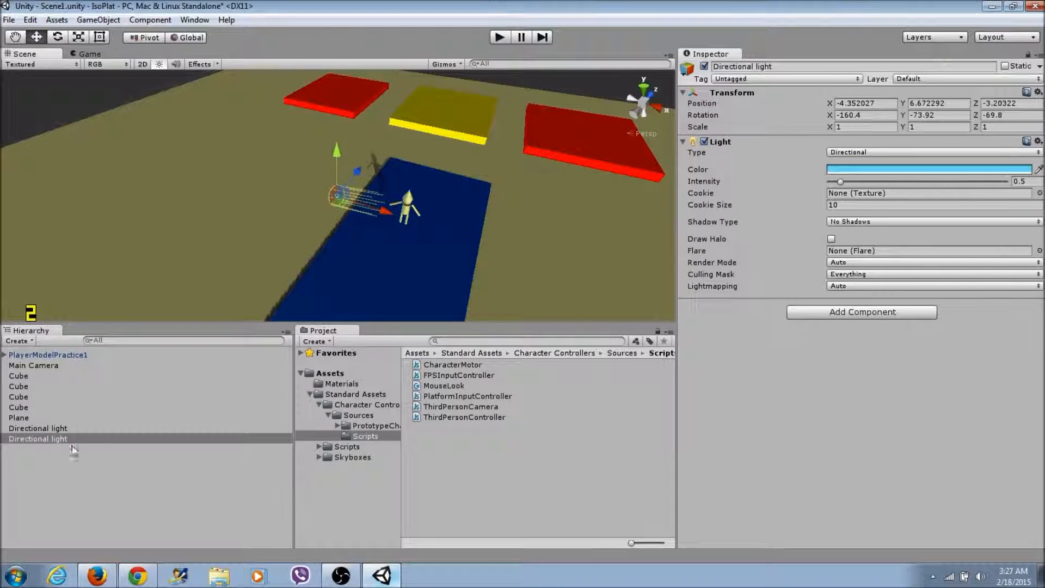
click(57, 428)
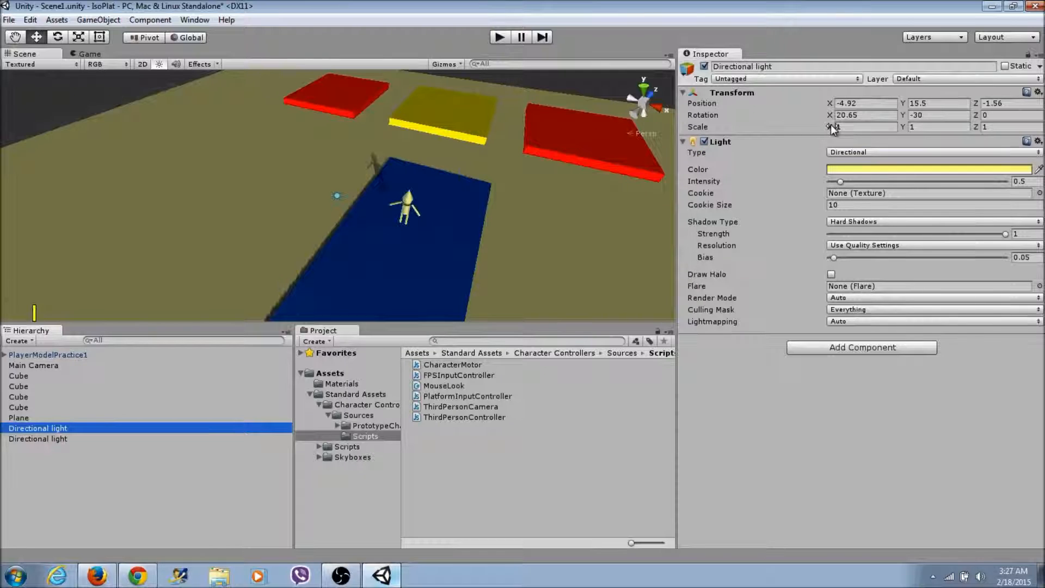
drag(832, 128, 765, 125)
scroll(322, 252, down, 4)
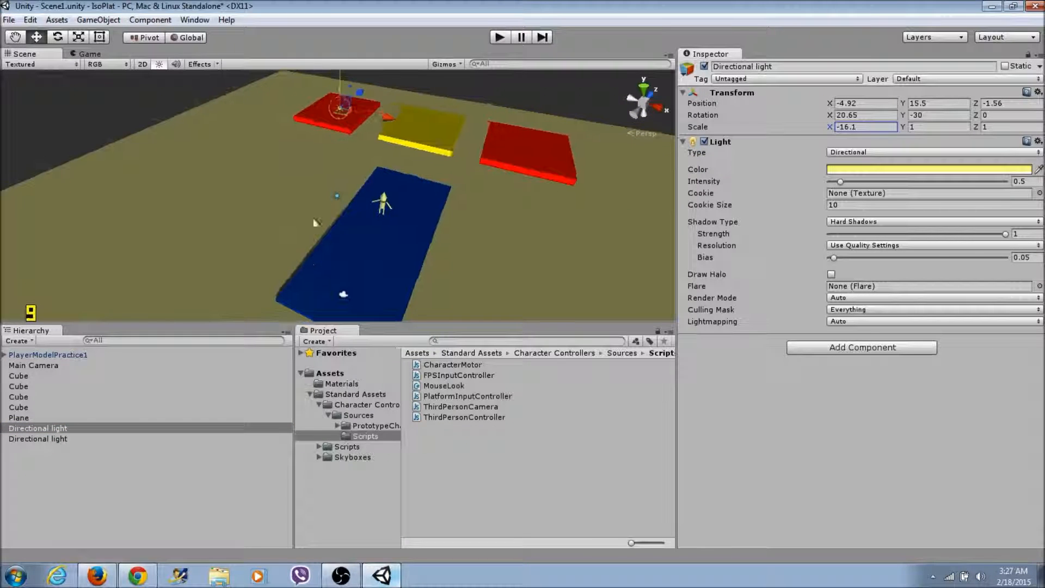
middle_drag(319, 140, 100, 154)
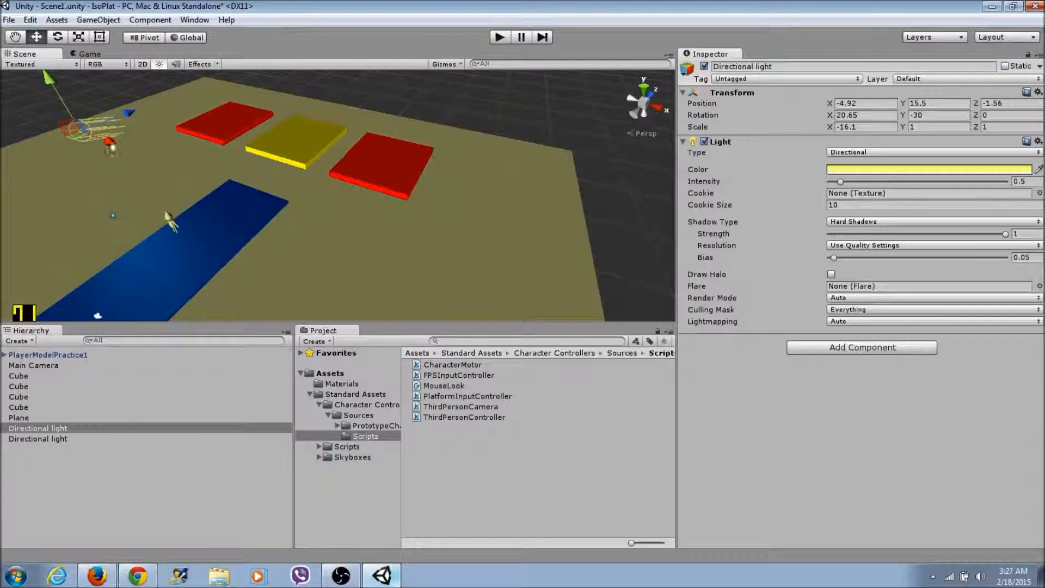
drag(901, 114, 708, 233)
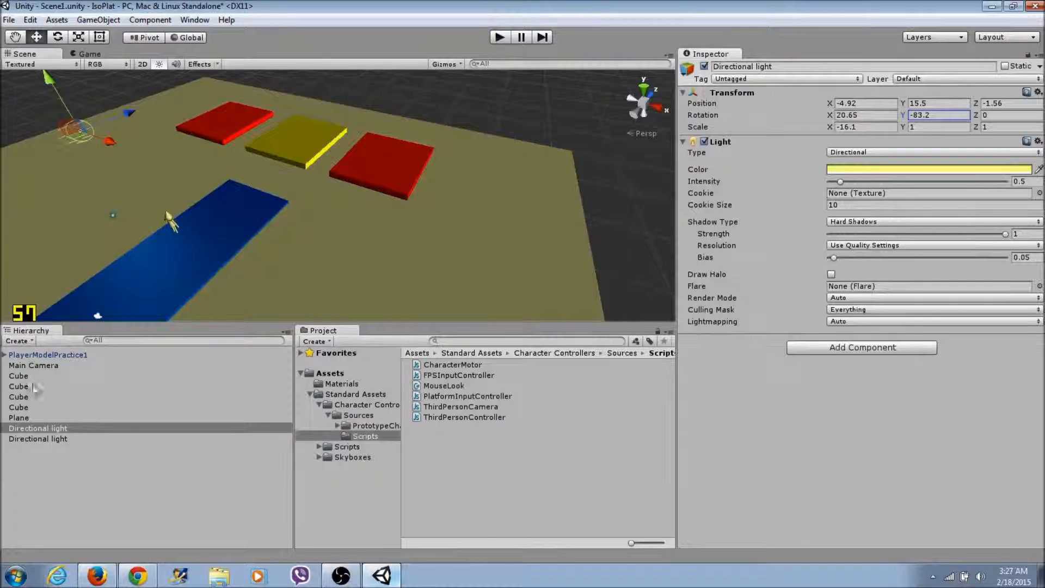
Rotate the blue directional light to about -357.4 on Y and -77.8 on Z.
click(34, 439)
middle_drag(205, 278, 450, 301)
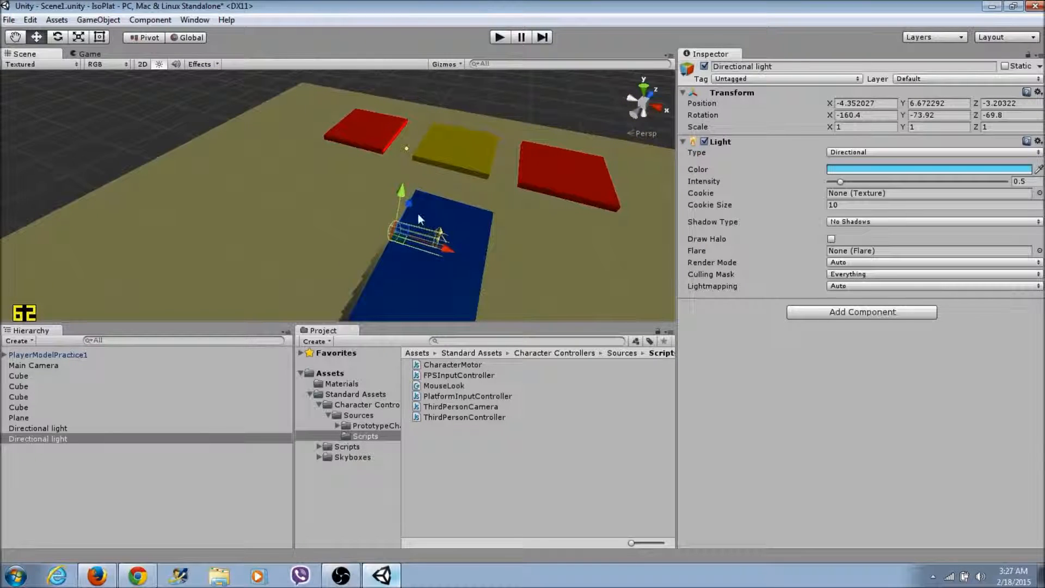
drag(905, 113, 762, 163)
click(976, 115)
drag(976, 116, 254, 196)
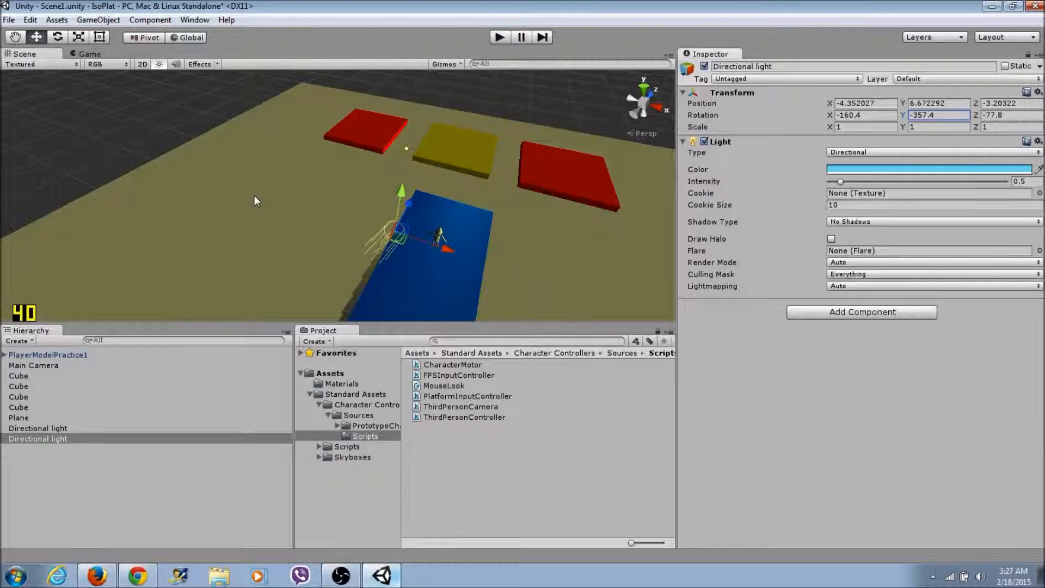
Run the scene to test moving the character across the platforms under the two directional lights, and stop it.
click(498, 38)
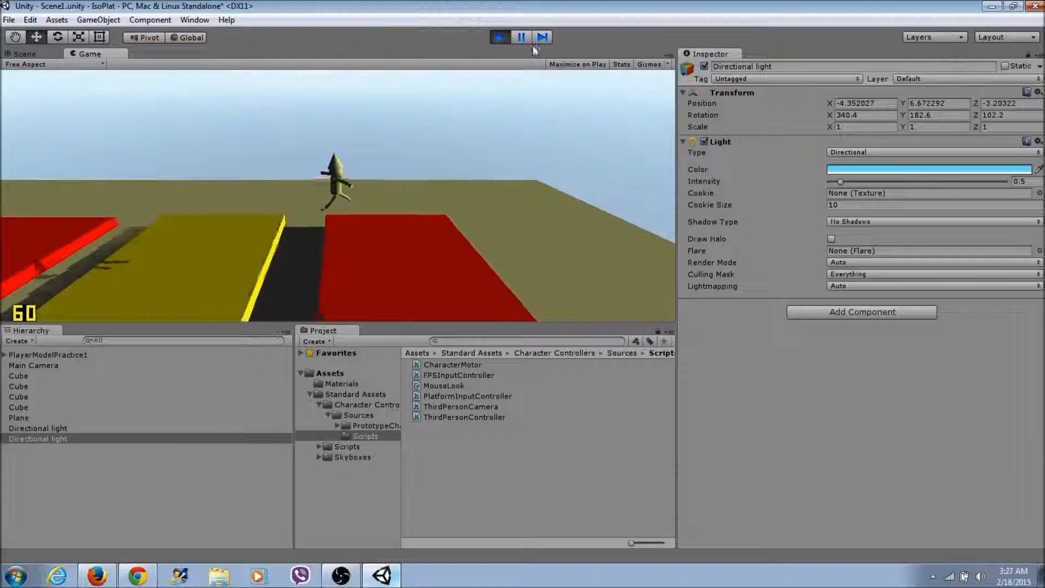
click(500, 37)
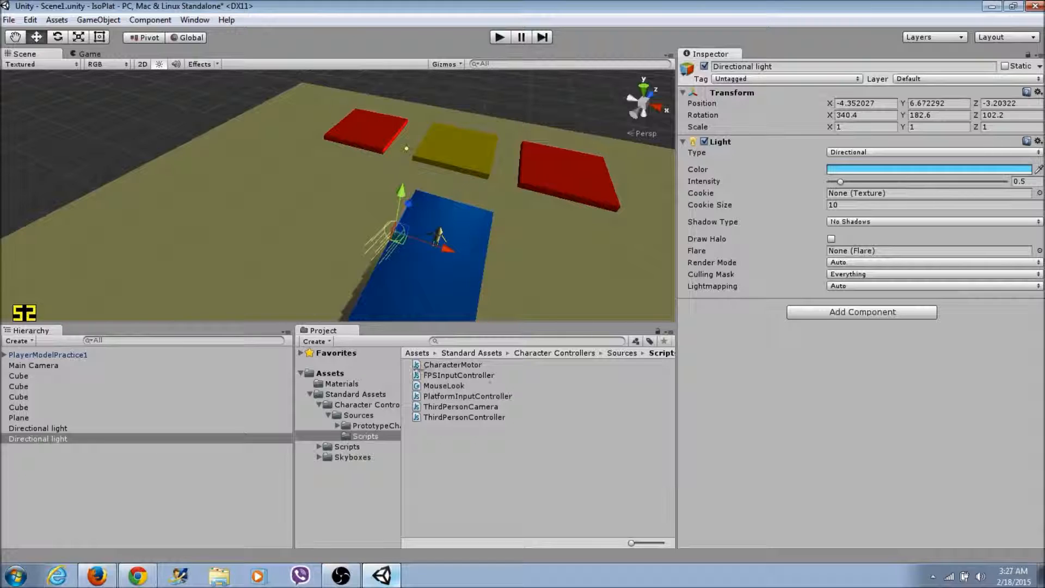
Preview the code of the CharacterMotor script from the character controller assets.
click(454, 365)
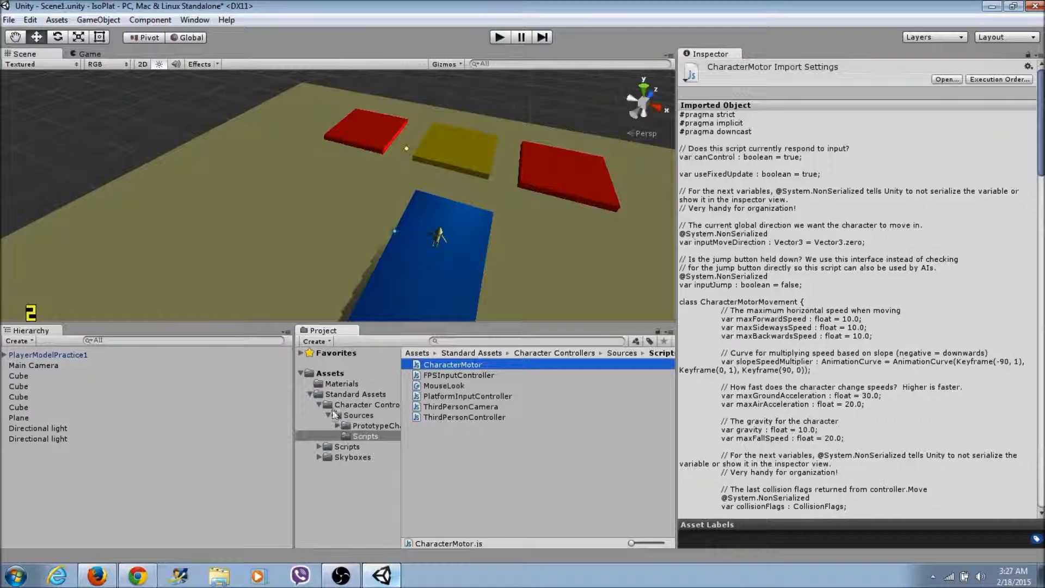